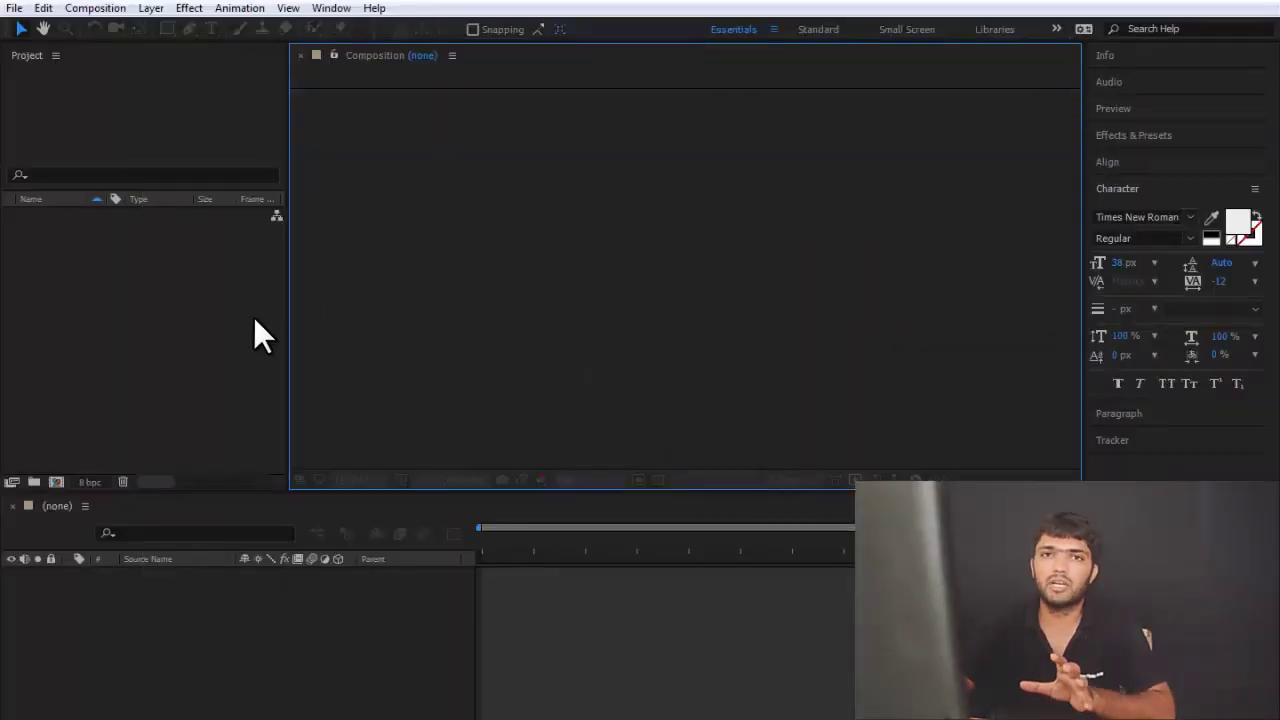
Start a new empty project, then bring up the File menu's Save As choices
{"action": "left_click", "coordinate": [172, 220]}
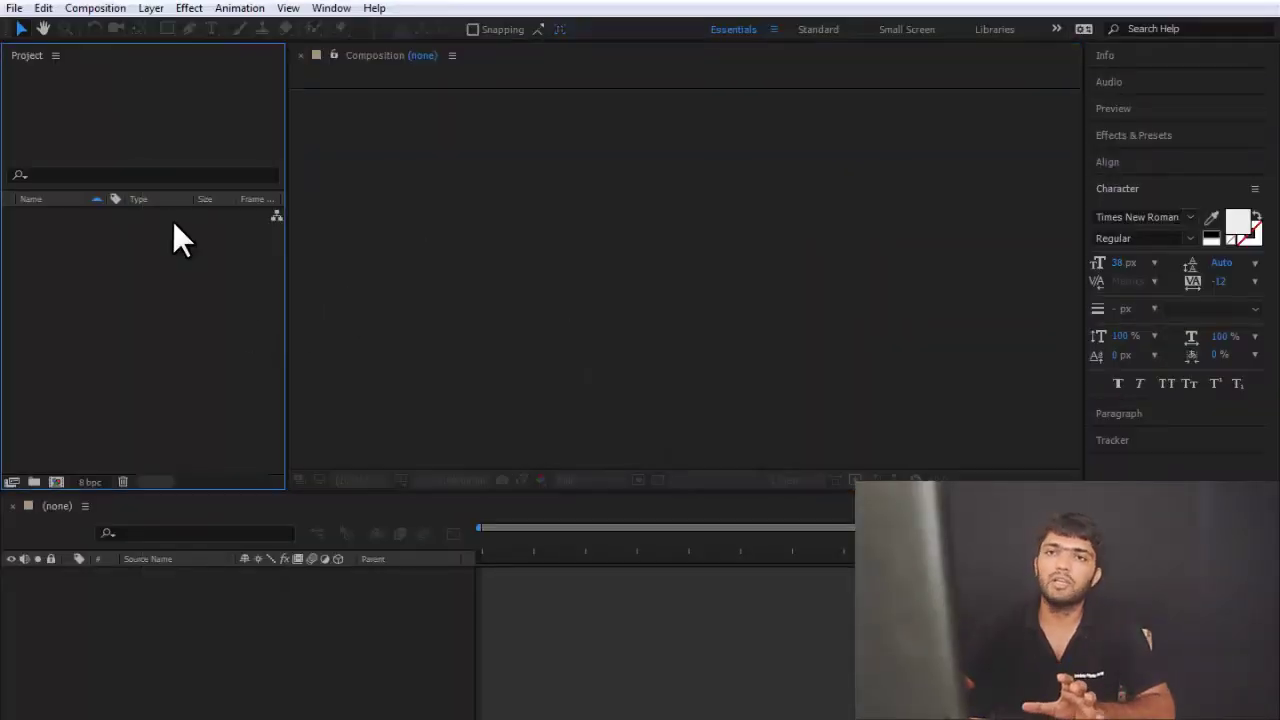
{"action": "left_click", "coordinate": [15, 9]}
{"action": "mouse_move", "coordinate": [32, 26]}
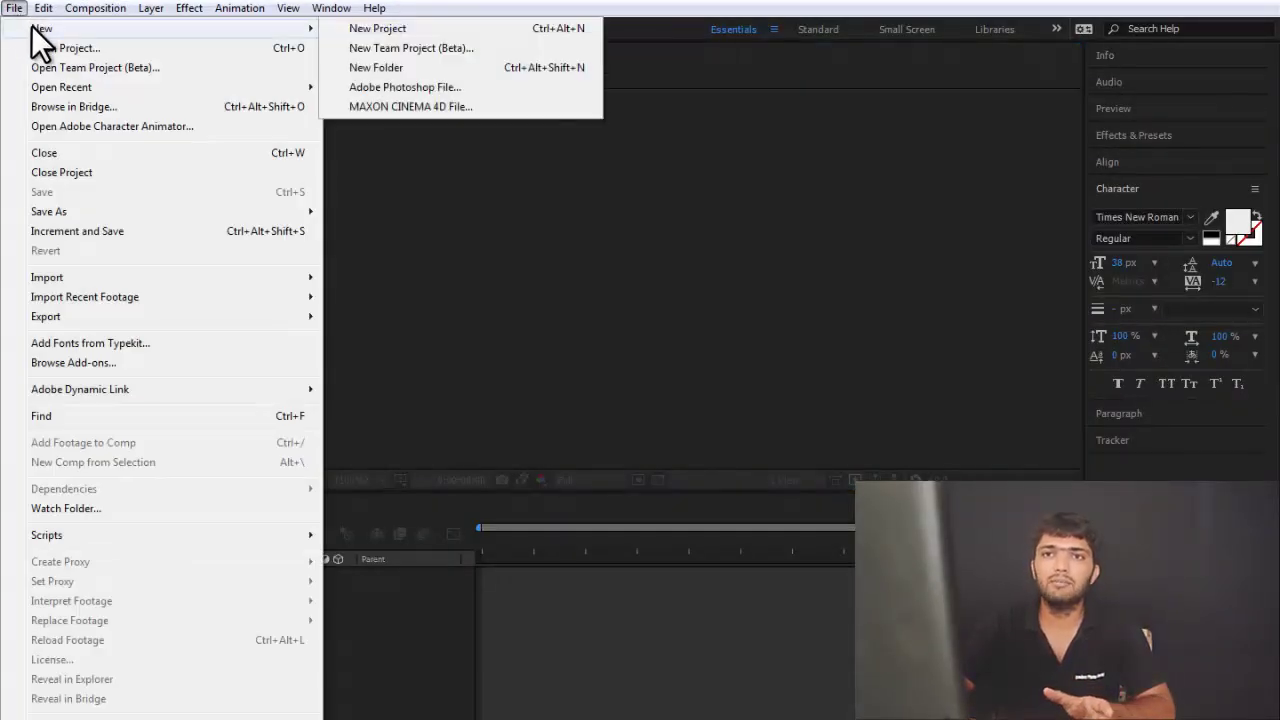
{"action": "left_click", "coordinate": [381, 28]}
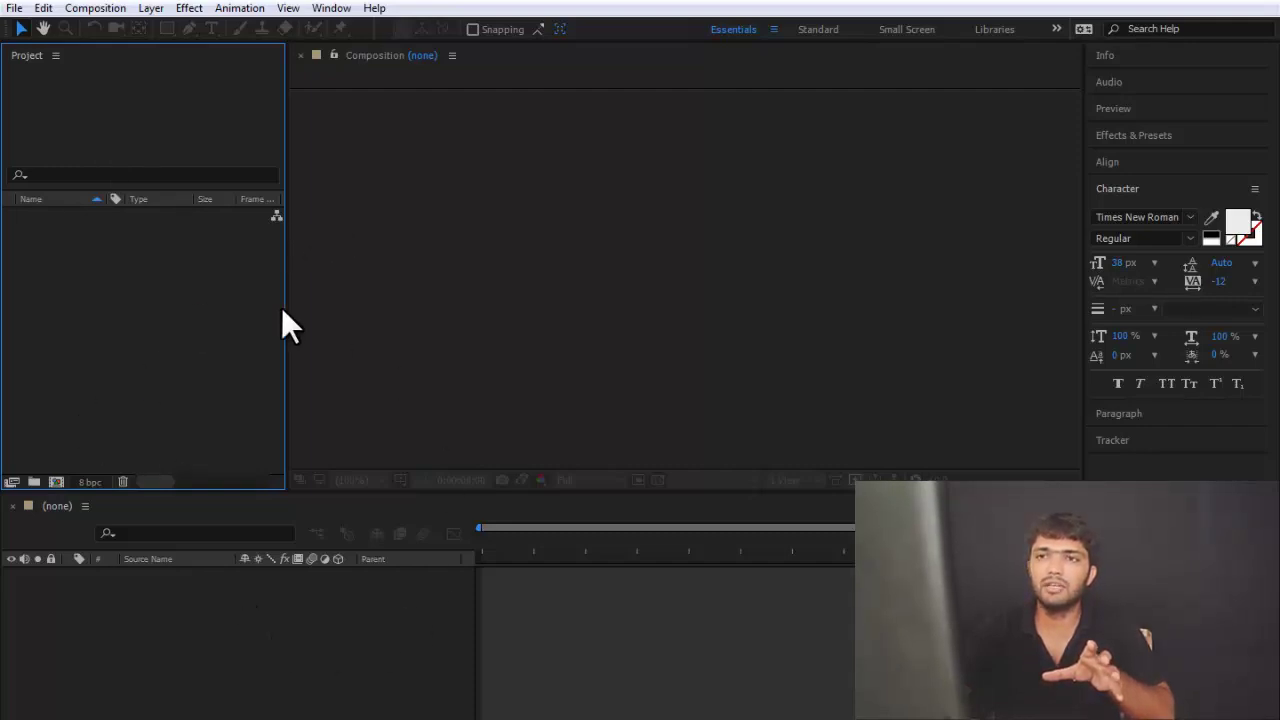
{"action": "left_click", "coordinate": [14, 8]}
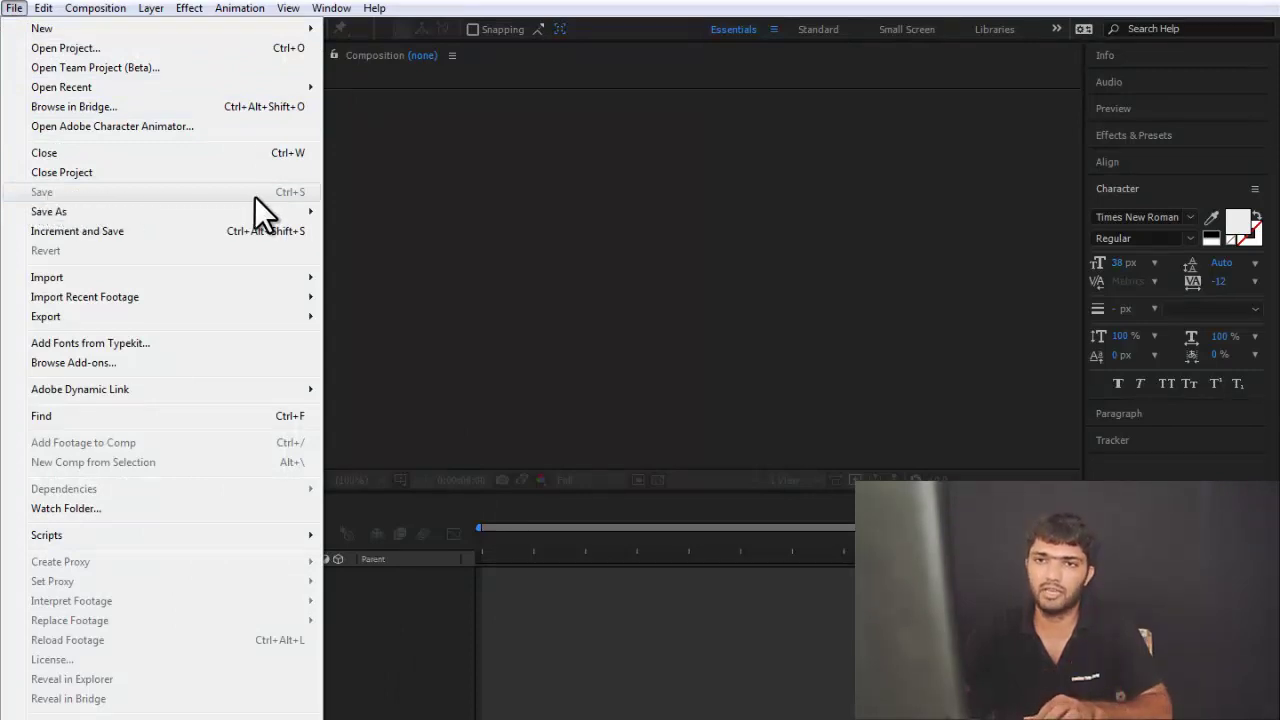
{"action": "mouse_move", "coordinate": [150, 210]}
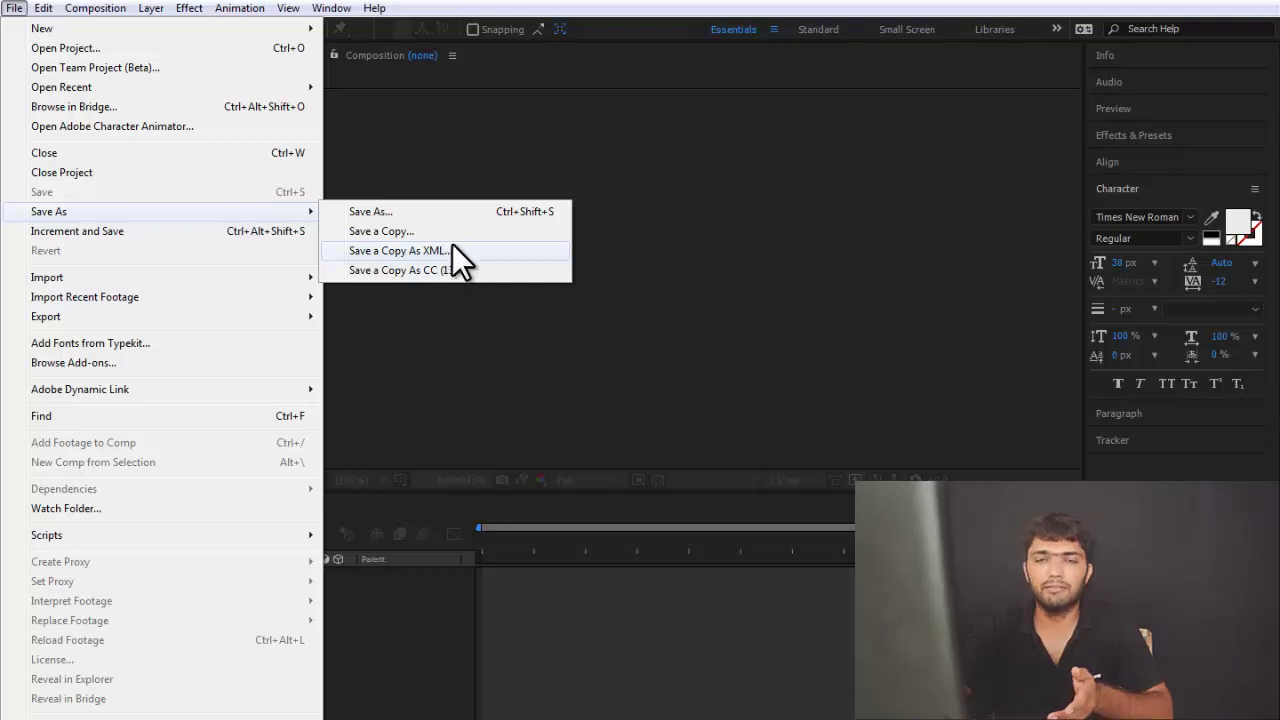
{"action": "left_click", "coordinate": [403, 169]}
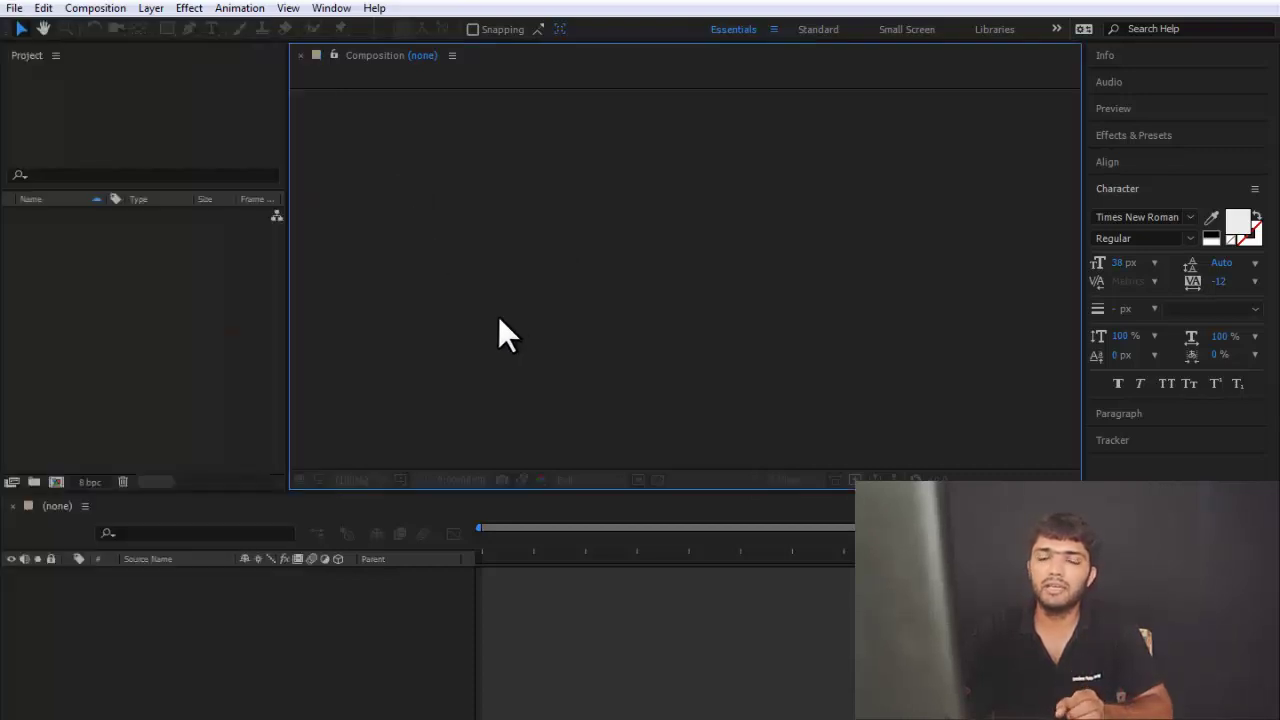
{"action": "left_click", "coordinate": [369, 548]}
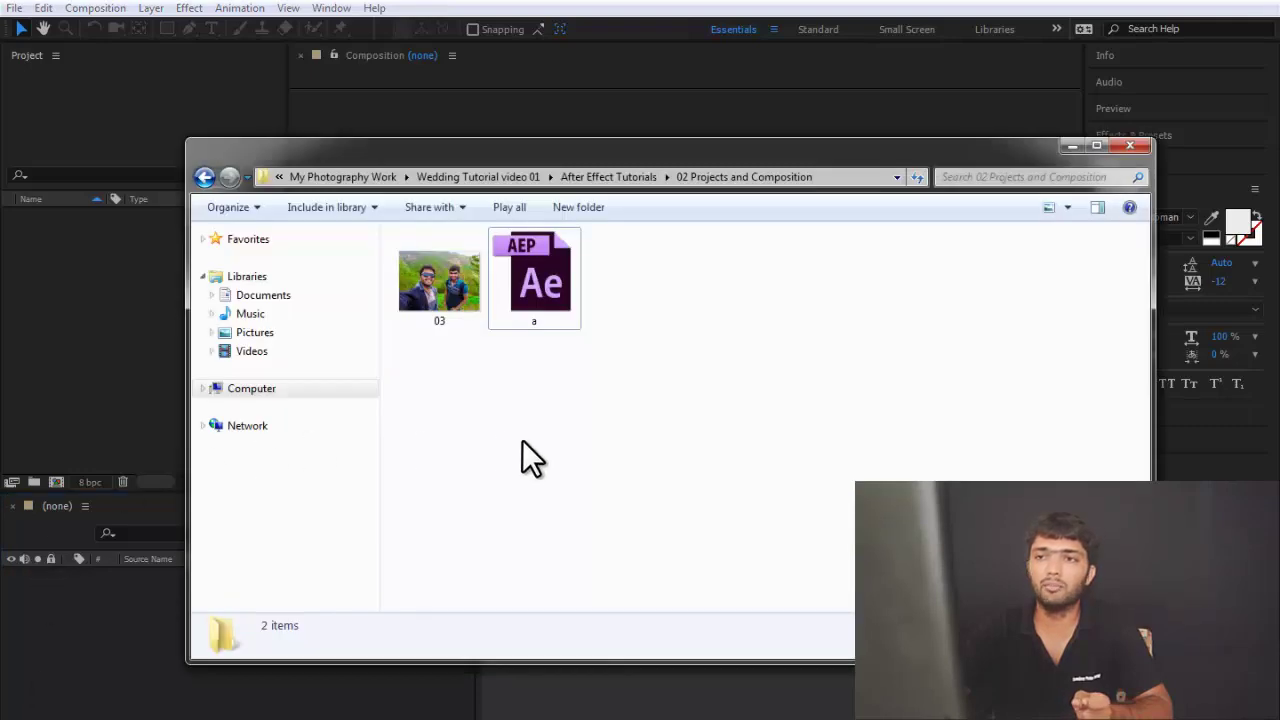
{"action": "left_click_drag", "start_coordinate": [515, 439], "coordinate": [638, 265]}
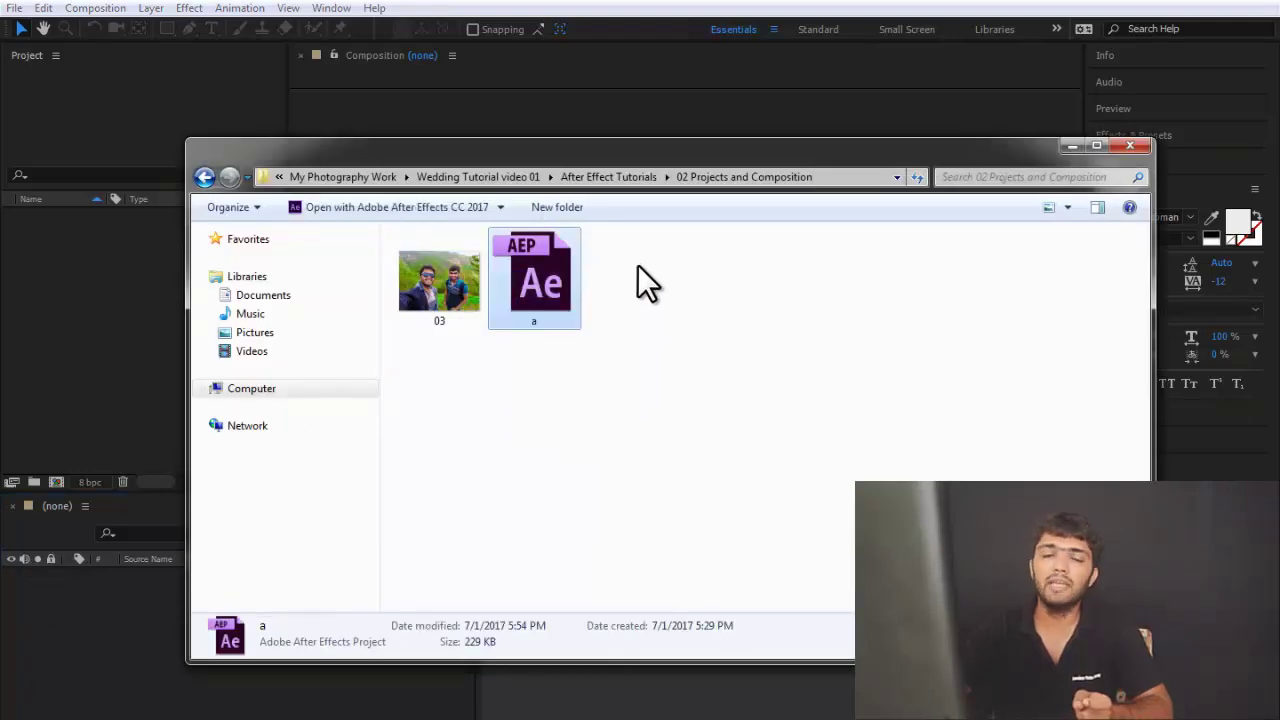
{"action": "right_click", "coordinate": [550, 275]}
{"action": "left_click", "coordinate": [605, 557]}
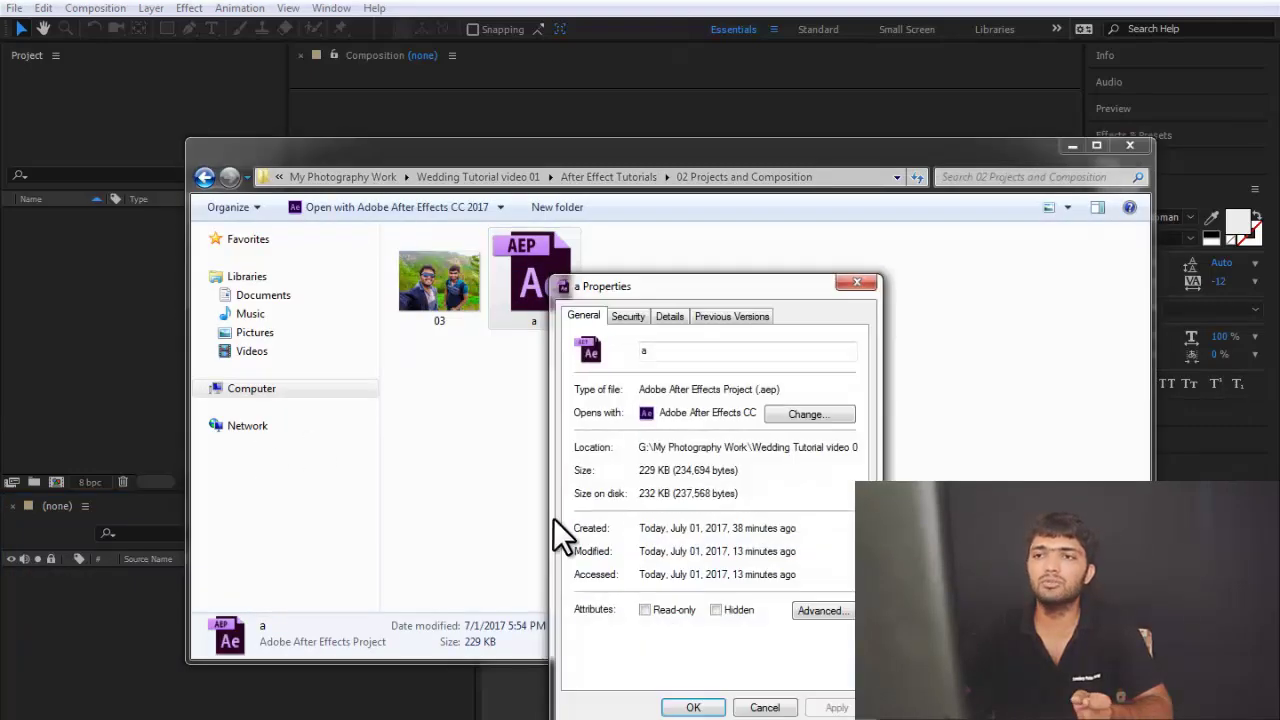
{"action": "left_click_drag", "start_coordinate": [669, 279], "coordinate": [714, 262]}
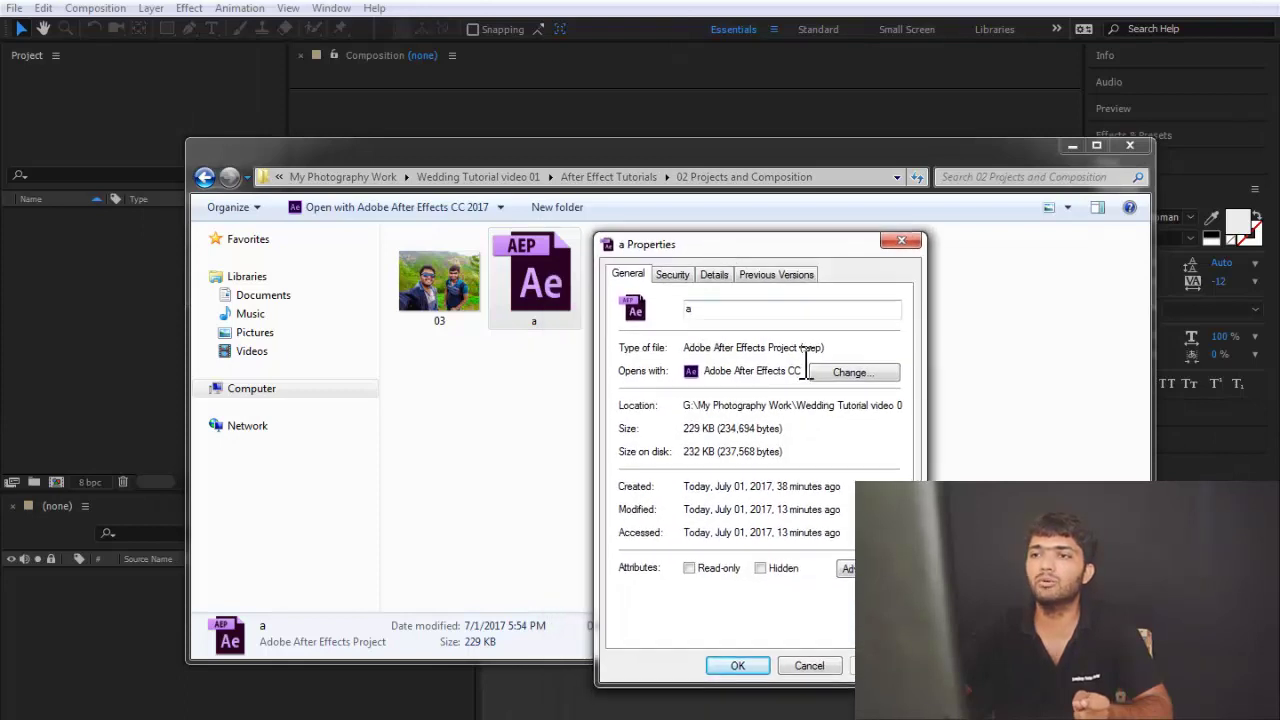
{"action": "left_click", "coordinate": [900, 243]}
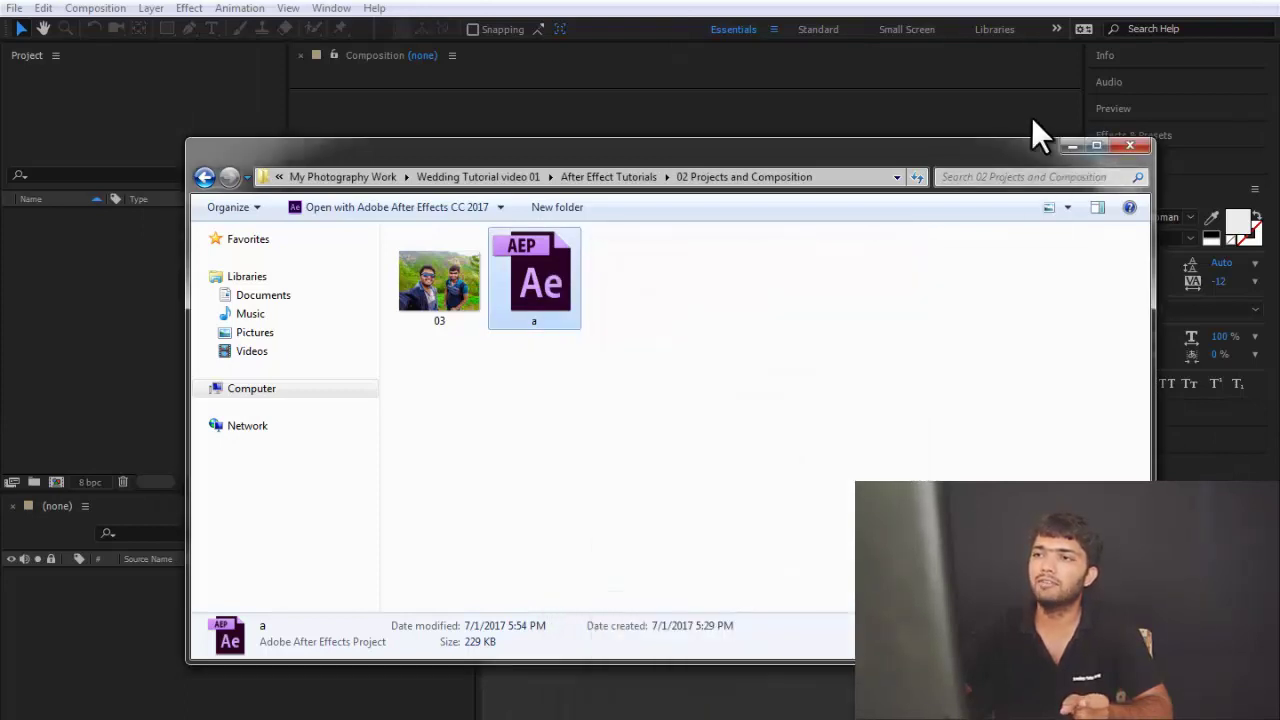
{"action": "left_click", "coordinate": [190, 340]}
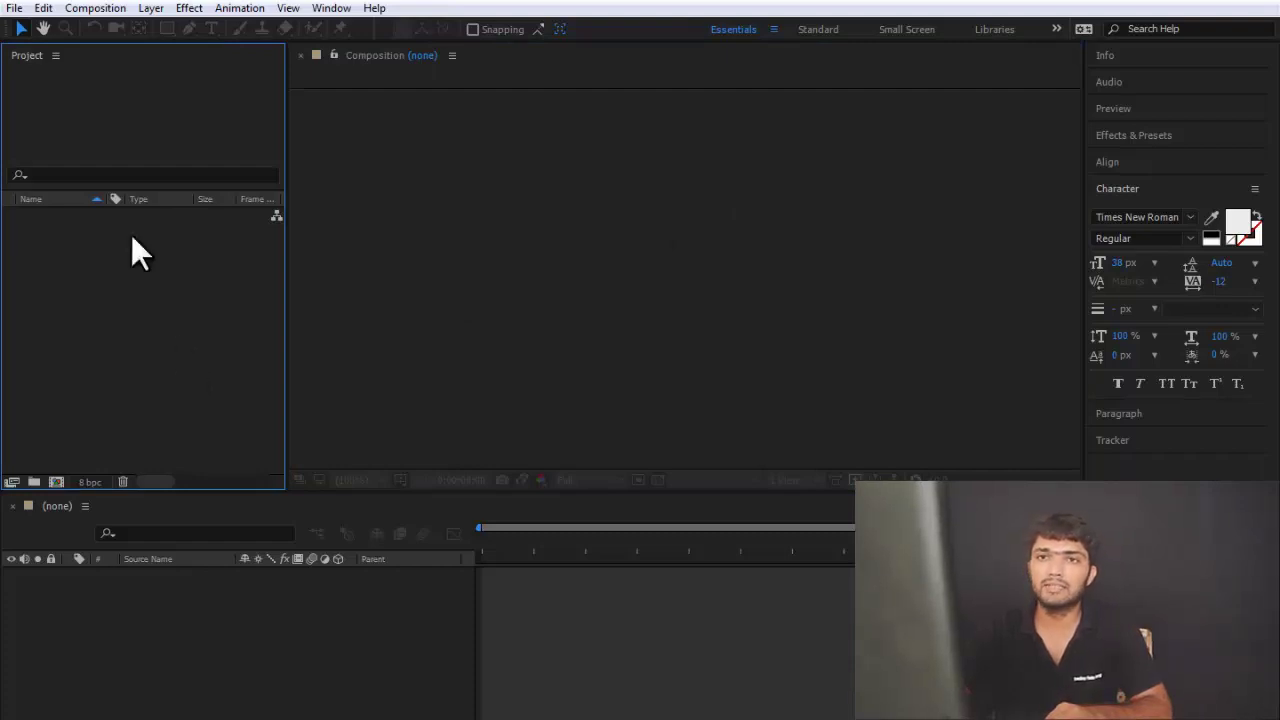
{"action": "left_click", "coordinate": [15, 9]}
{"action": "mouse_move", "coordinate": [77, 214]}
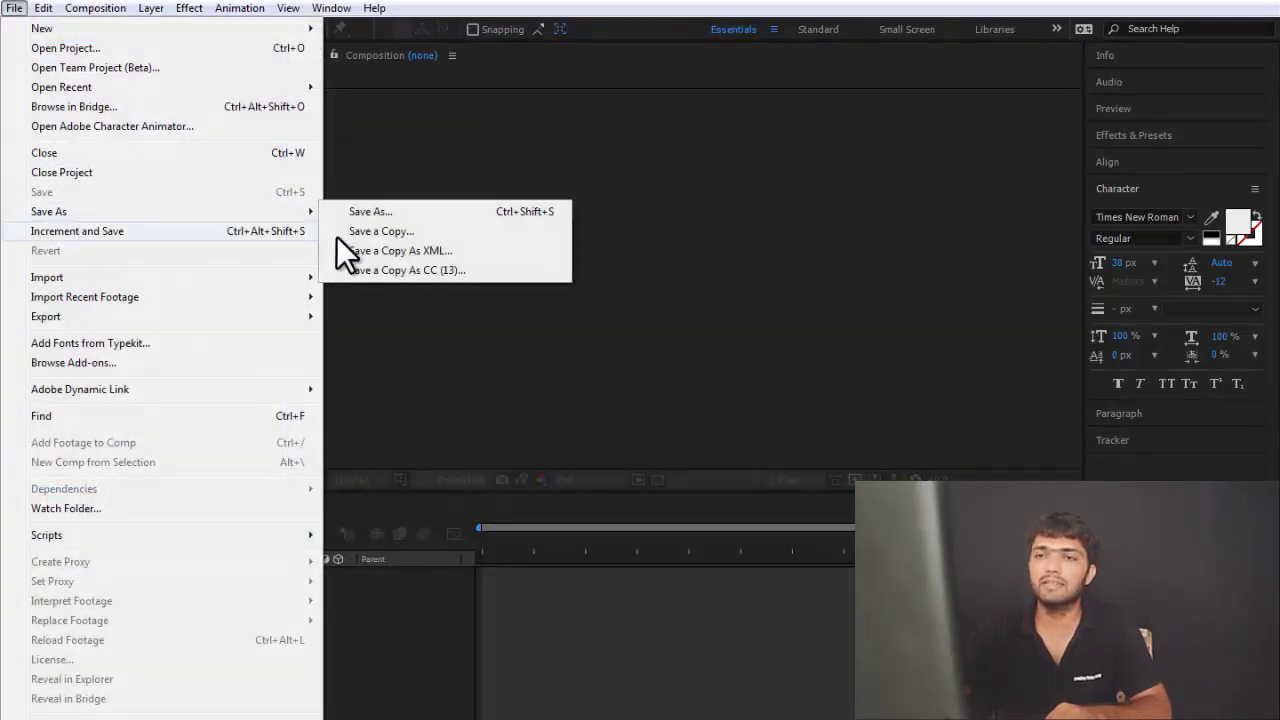
{"action": "left_click", "coordinate": [508, 361]}
{"action": "left_click", "coordinate": [139, 328]}
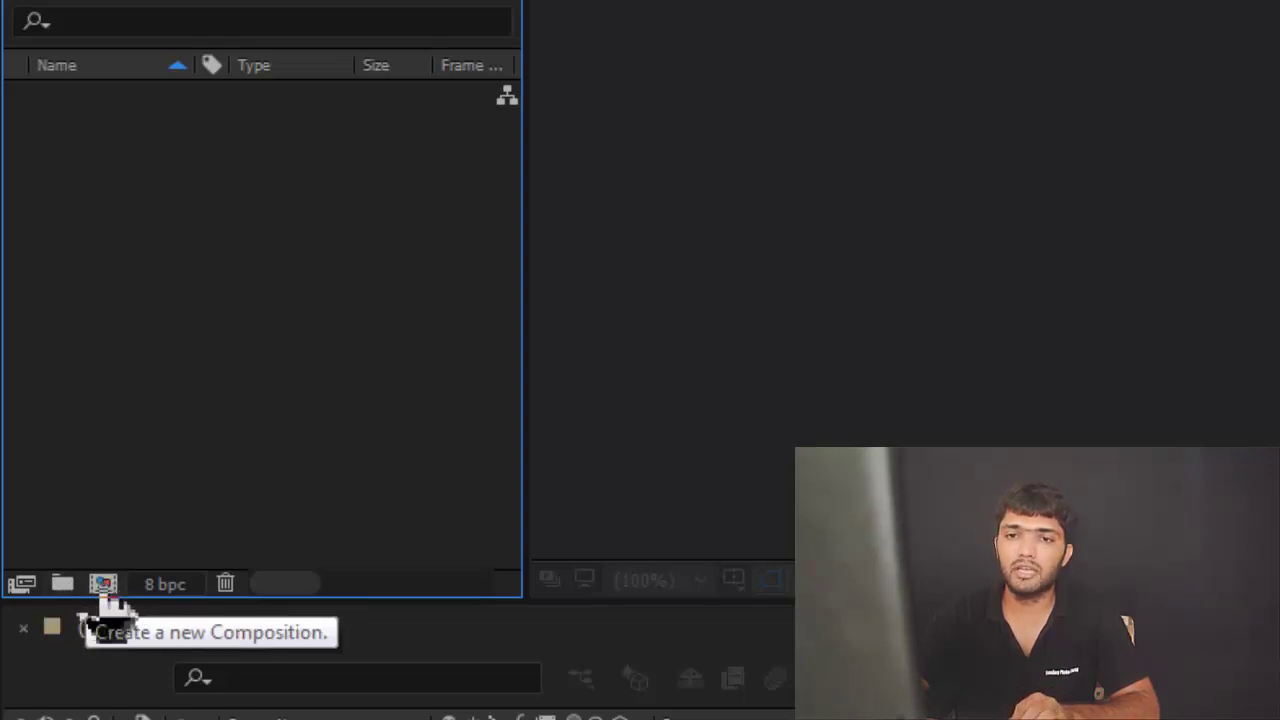
Open settings for a new composition, keeping the default name Comp 1
{"action": "left_click", "coordinate": [103, 585]}
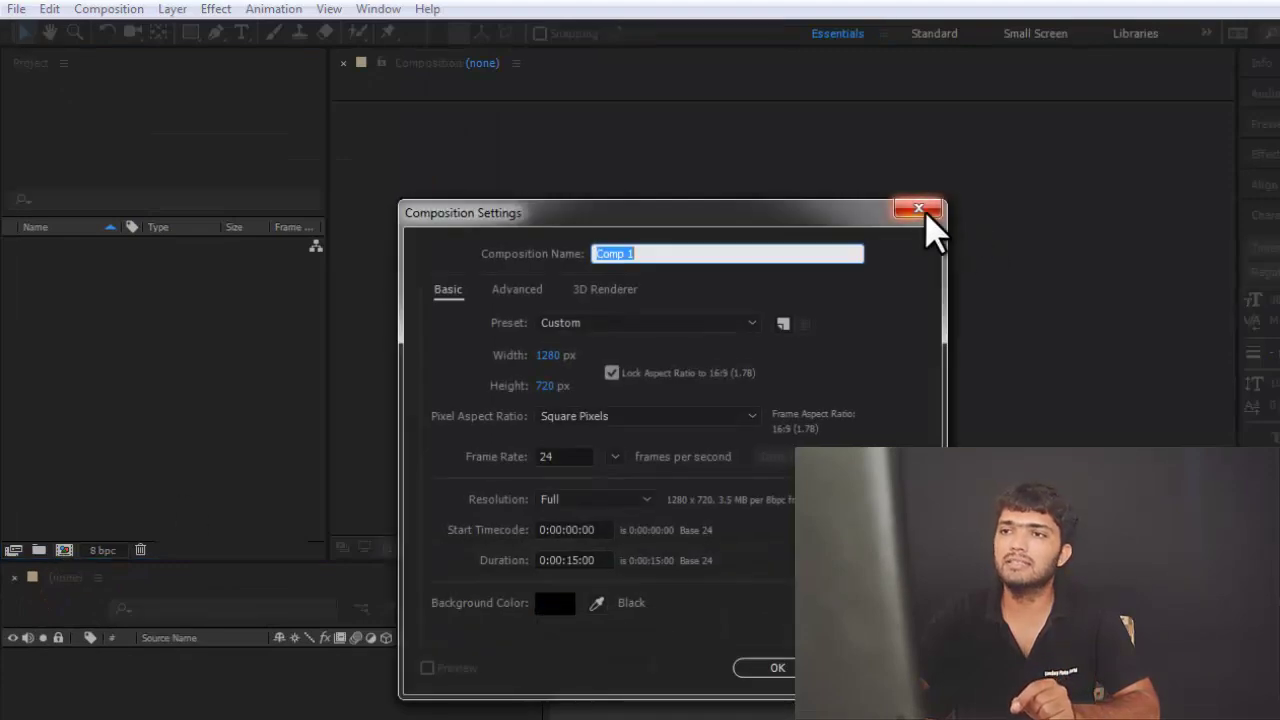
{"action": "left_click", "coordinate": [919, 209]}
{"action": "left_click", "coordinate": [106, 10]}
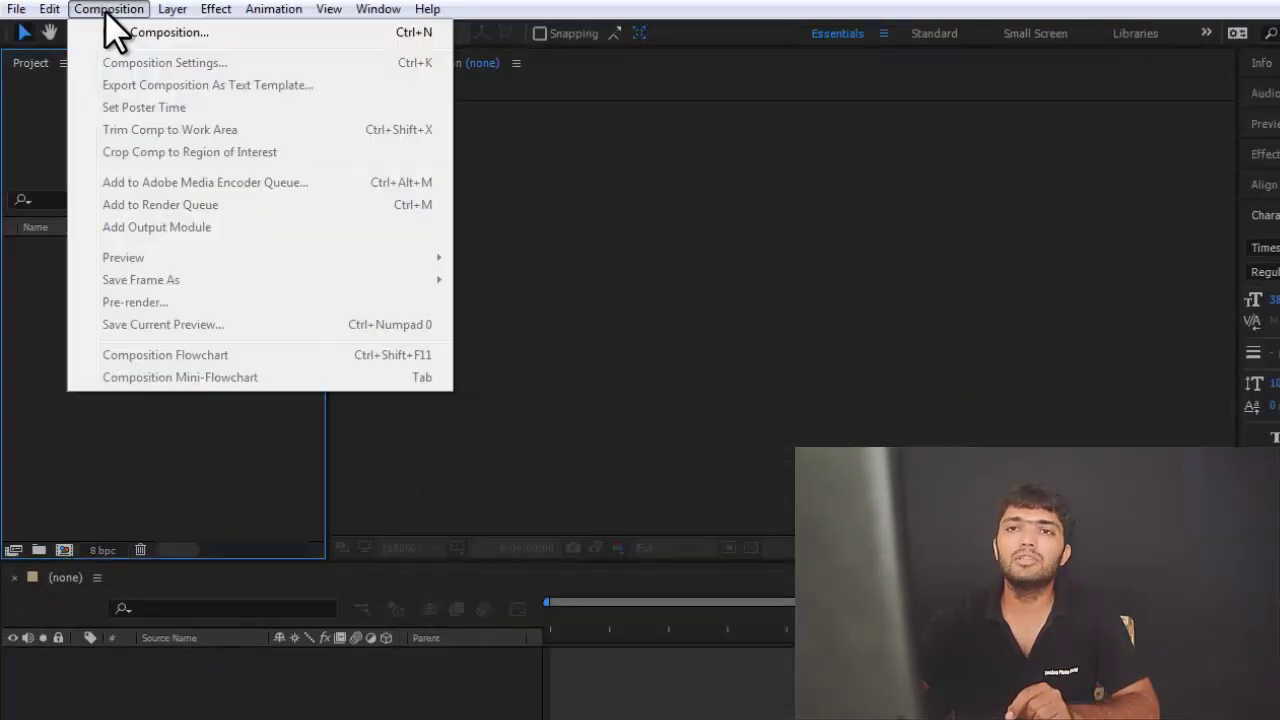
{"action": "left_click", "coordinate": [396, 36]}
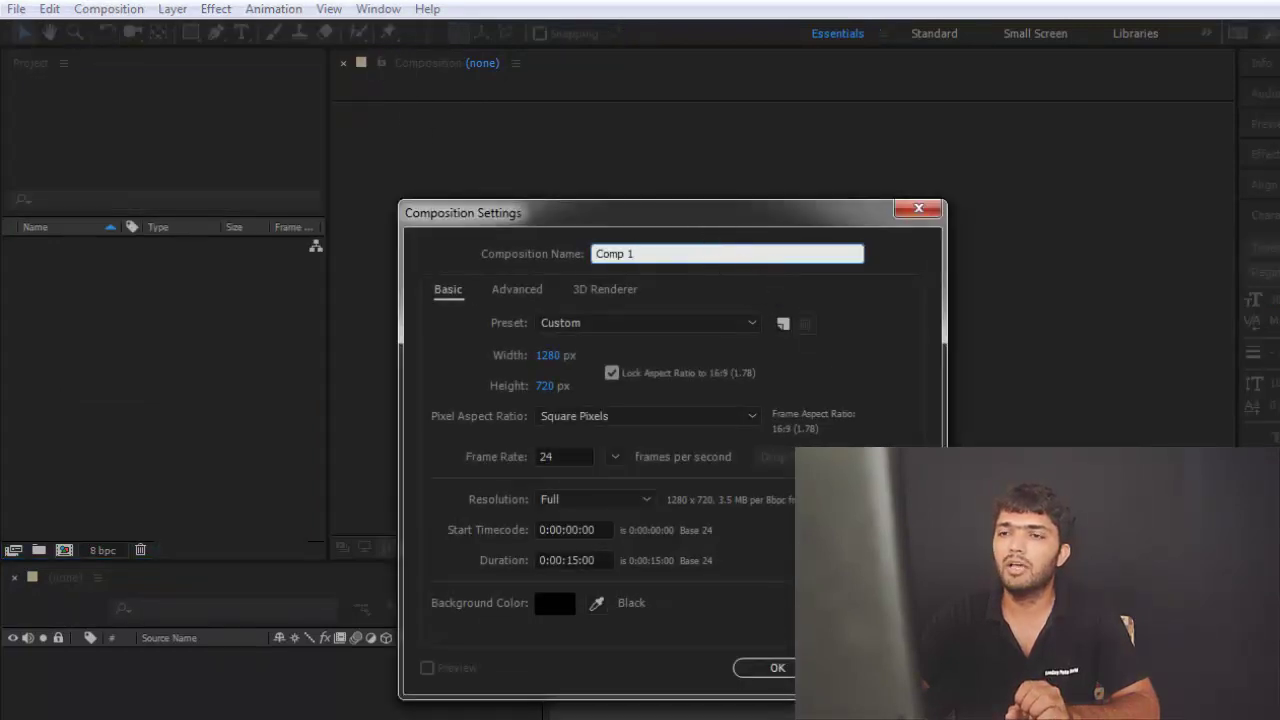
{"action": "left_click_drag", "start_coordinate": [604, 218], "coordinate": [636, 214]}
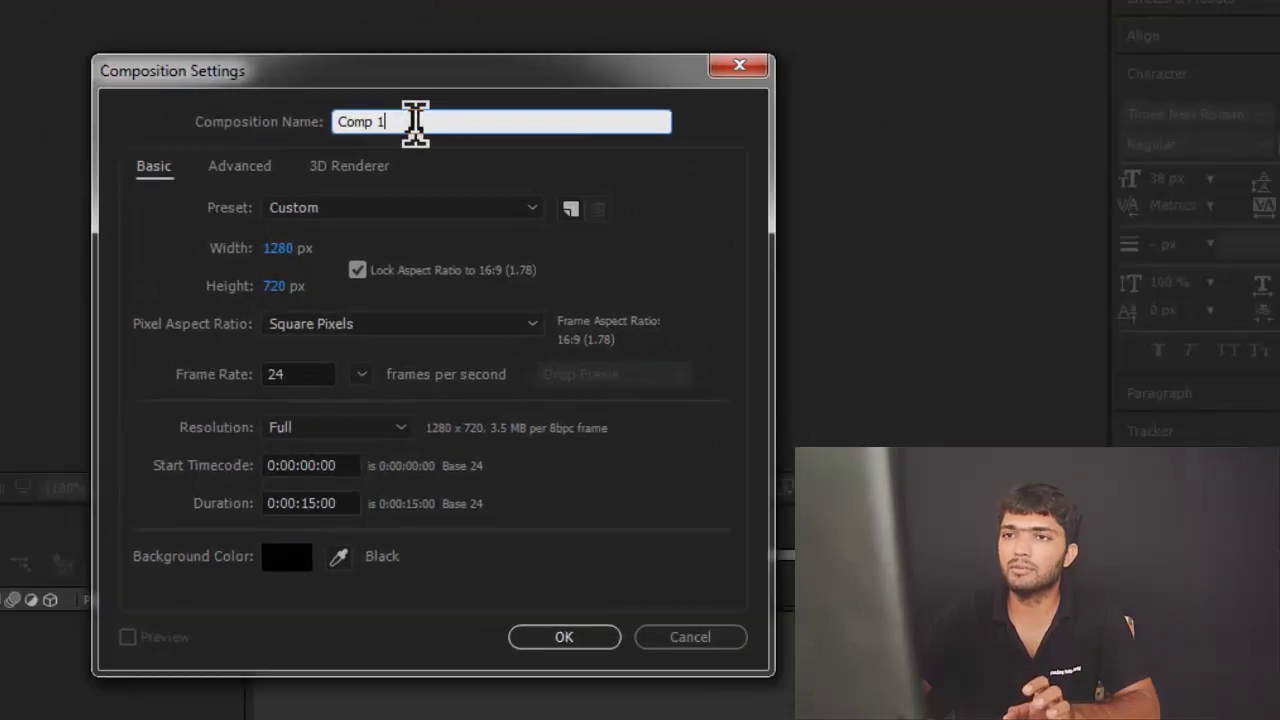
{"action": "left_click", "coordinate": [420, 120]}
{"action": "left_click_drag", "start_coordinate": [434, 120], "coordinate": [338, 122]}
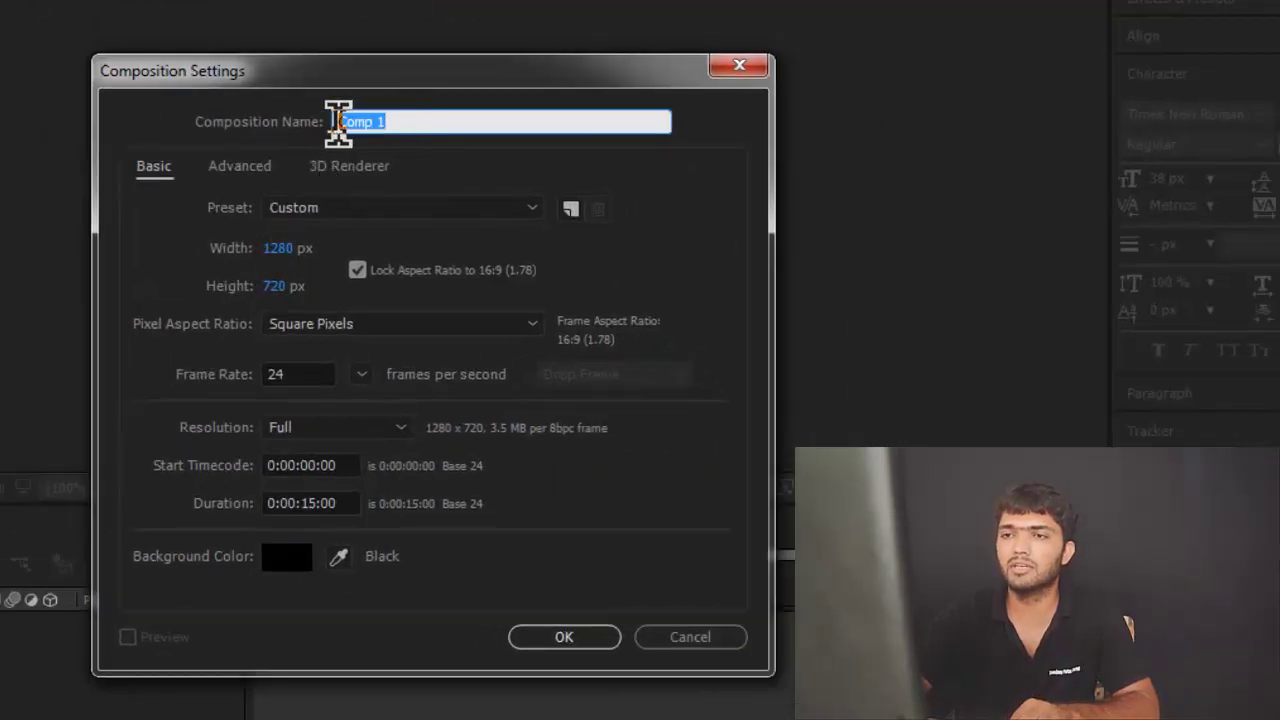
{"action": "left_click", "coordinate": [416, 120]}
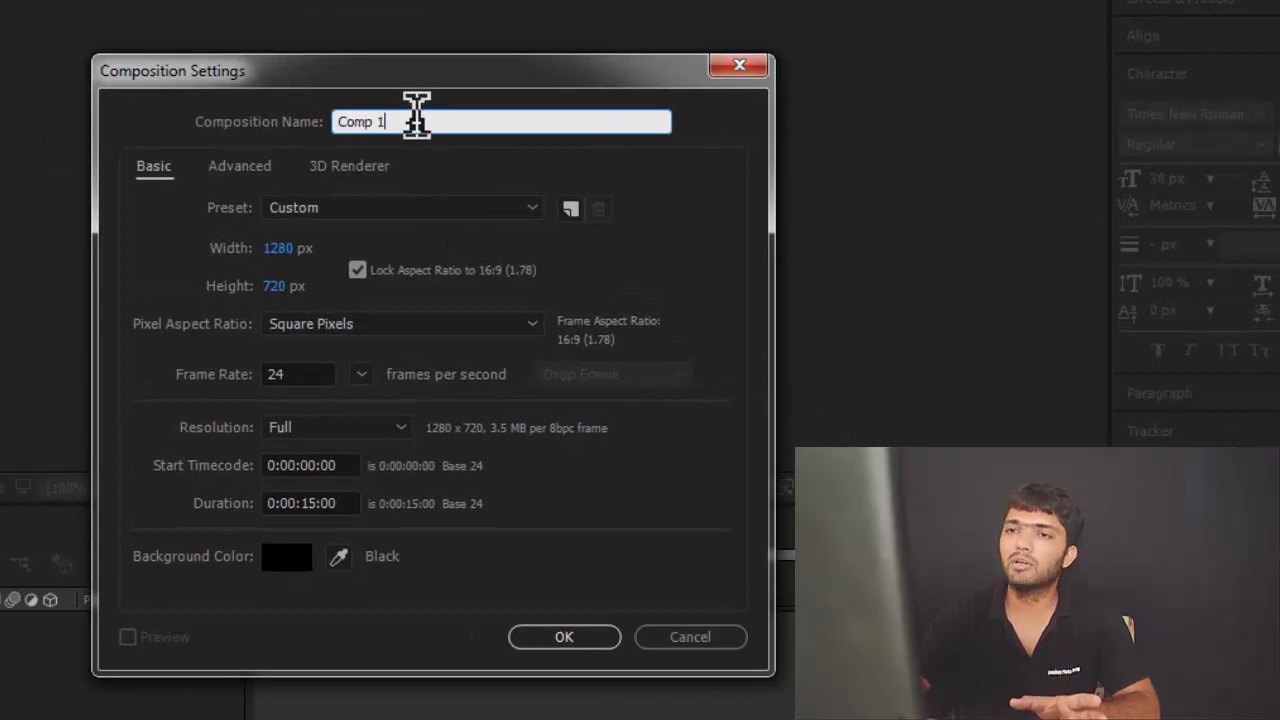
{"action": "left_click", "coordinate": [420, 174]}
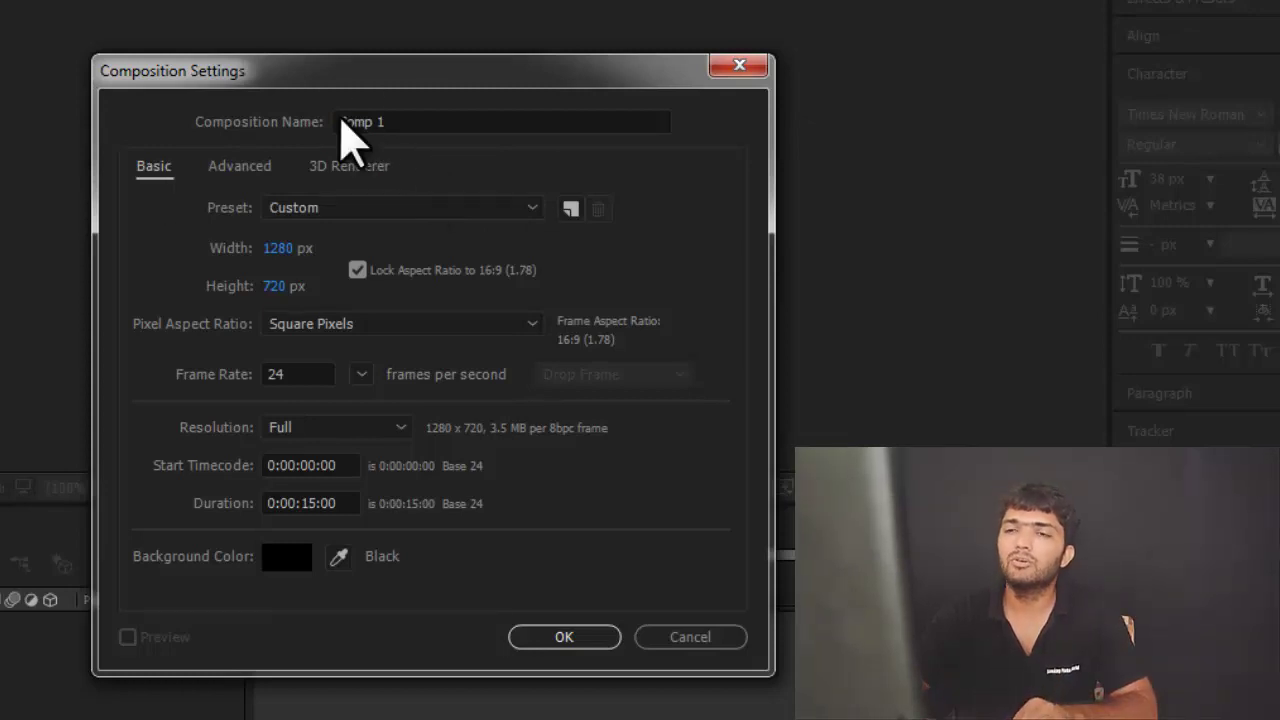
Review the Advanced and 3D Renderer tabs, then the Basic tab's preset list
{"action": "left_click", "coordinate": [252, 168]}
{"action": "left_click", "coordinate": [347, 170]}
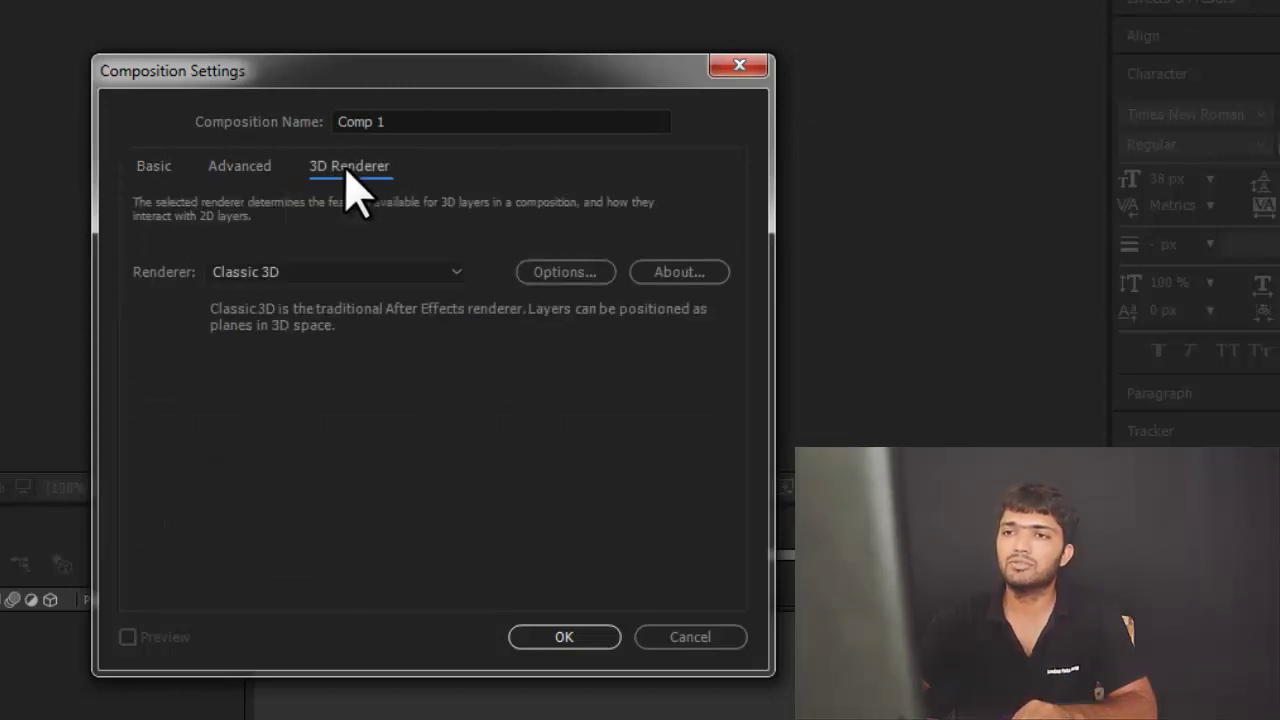
{"action": "left_click", "coordinate": [240, 170]}
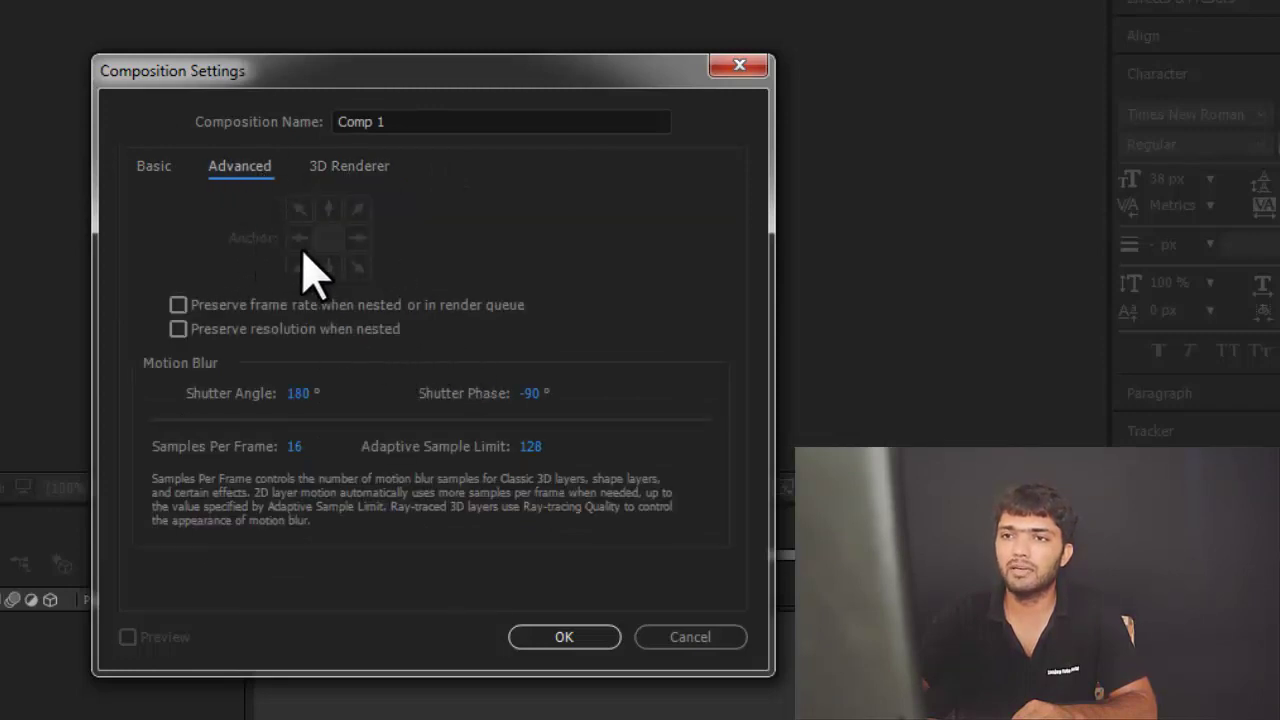
{"action": "left_click", "coordinate": [153, 168]}
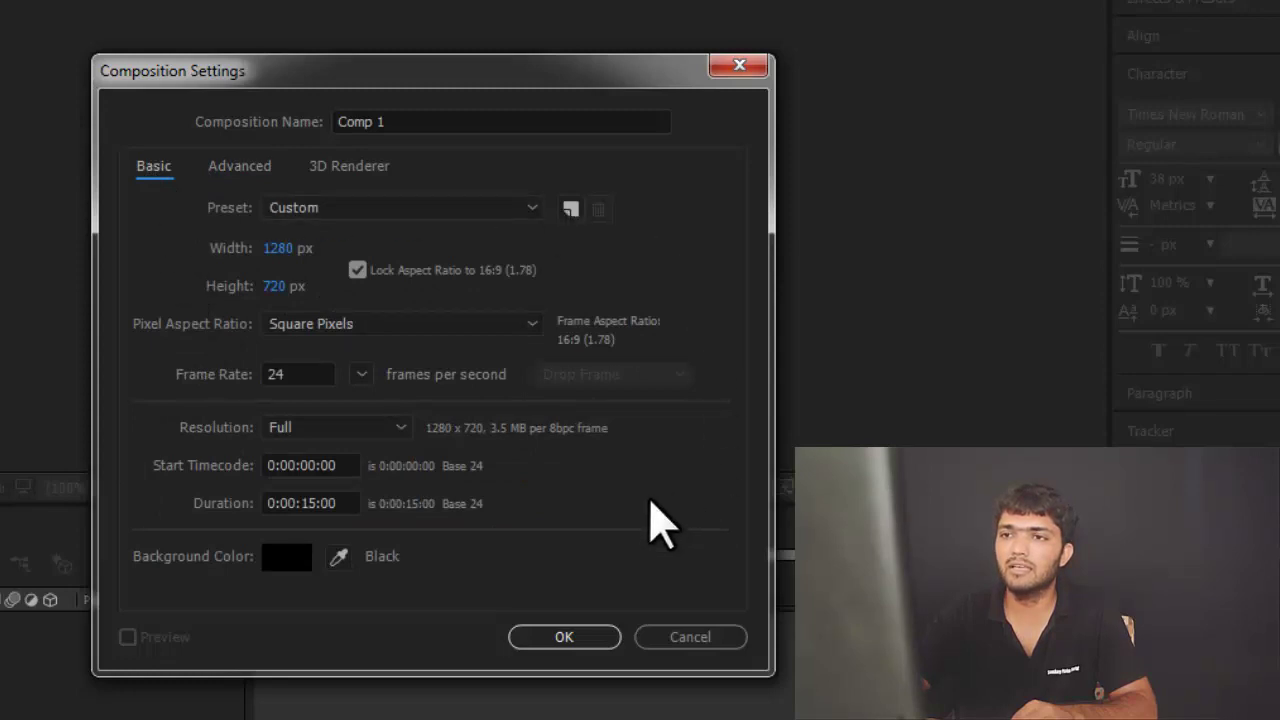
{"action": "left_click", "coordinate": [332, 212]}
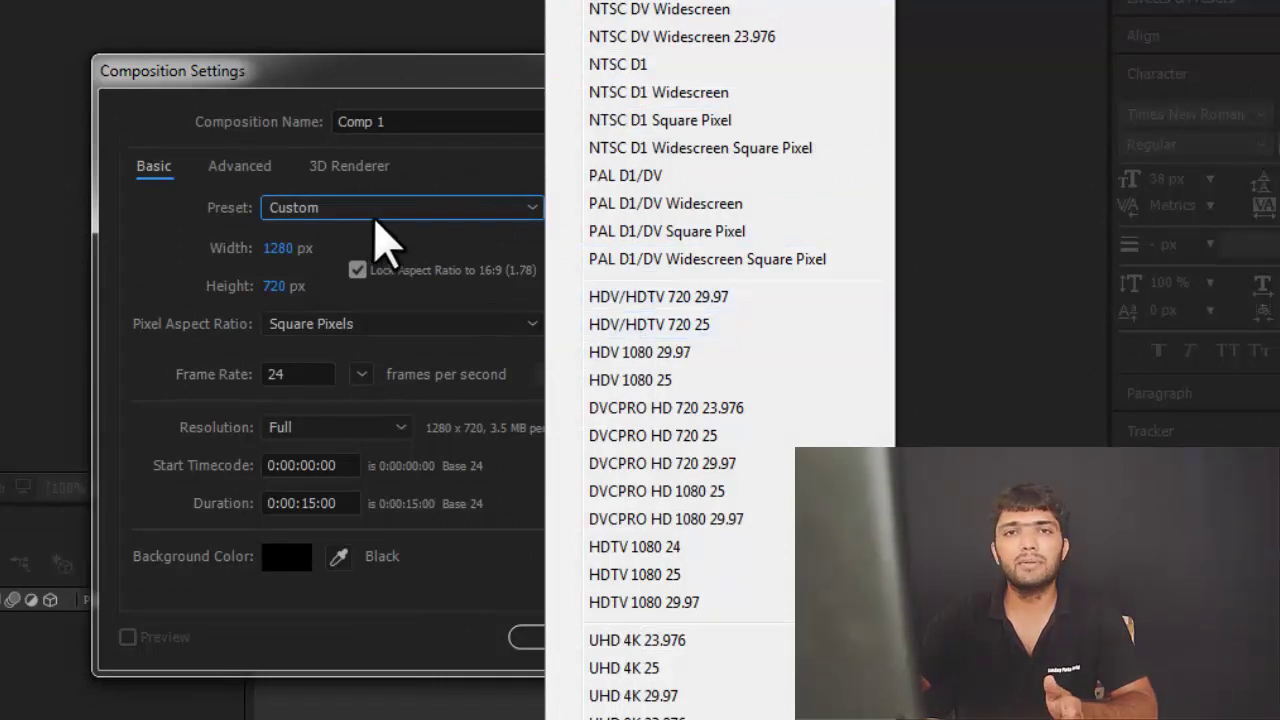
Keep the Custom preset and square pixels as the pixel aspect ratio
{"action": "left_click", "coordinate": [225, 250]}
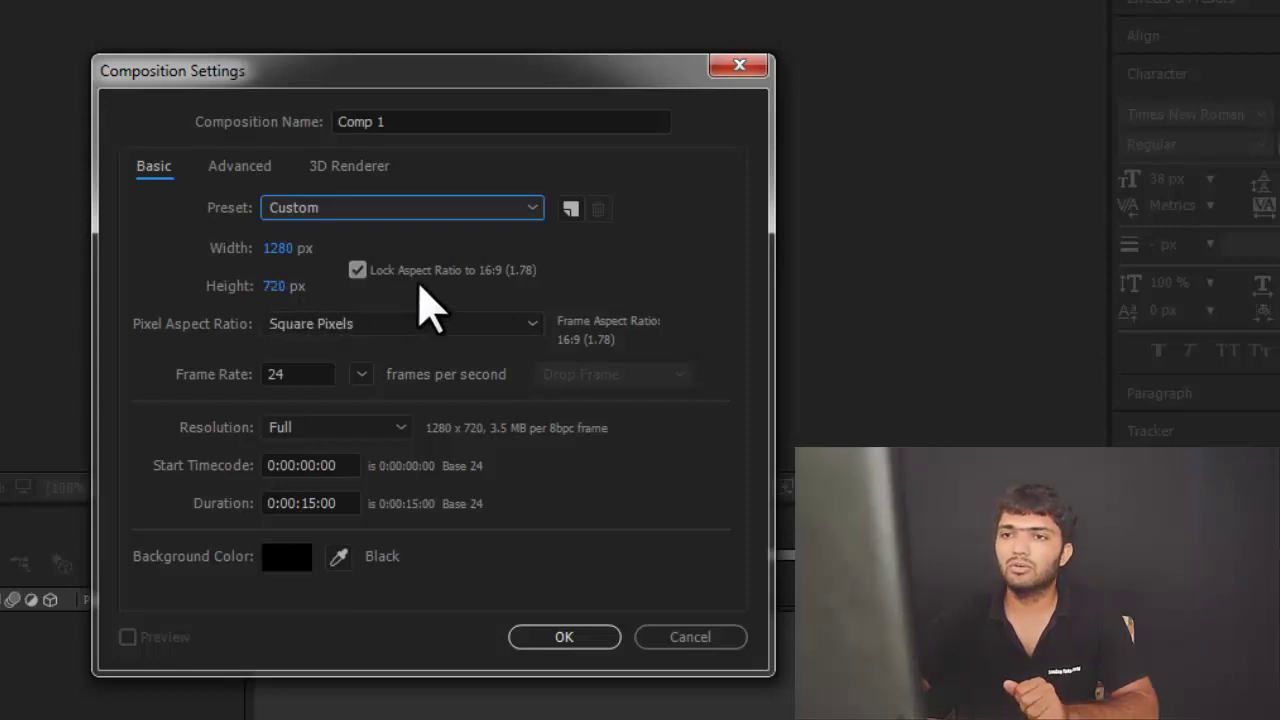
{"action": "left_click", "coordinate": [320, 324]}
{"action": "left_click", "coordinate": [345, 324]}
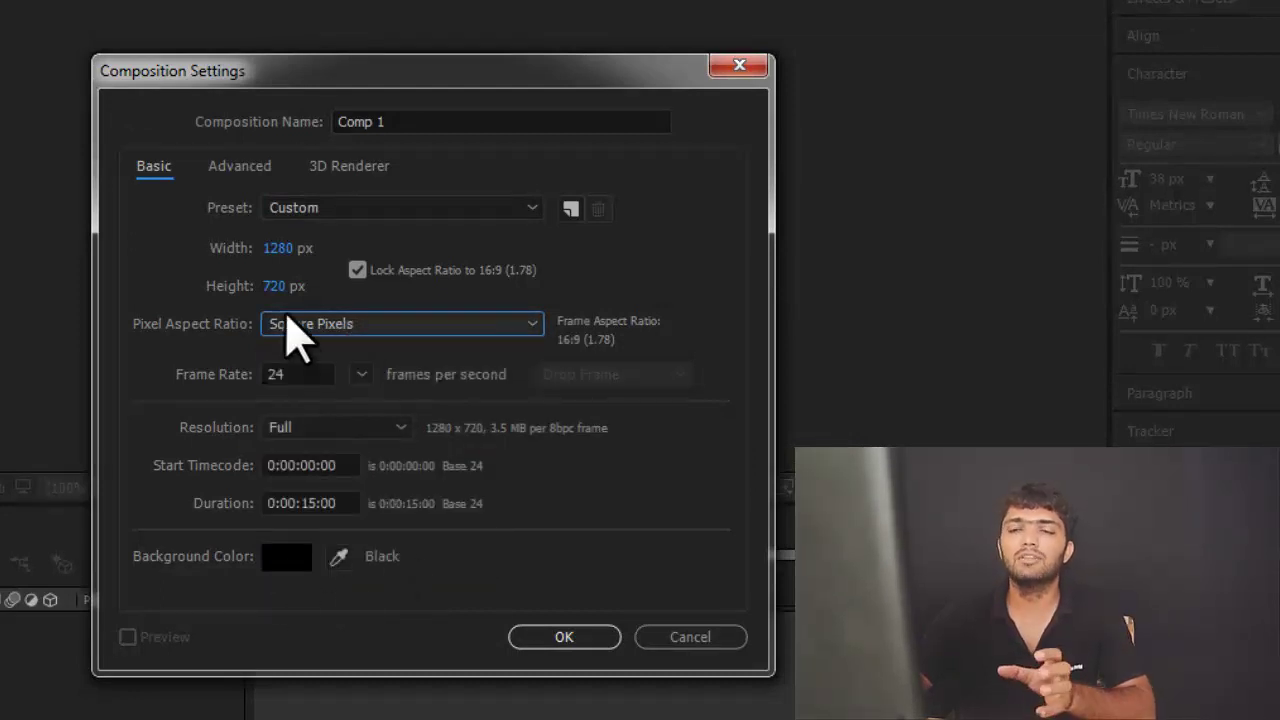
Unlock the aspect ratio and set width 1000 px and height 500 px
{"action": "left_click", "coordinate": [280, 248]}
{"action": "type", "text": "1000"}
{"action": "key", "text": "Tab"}
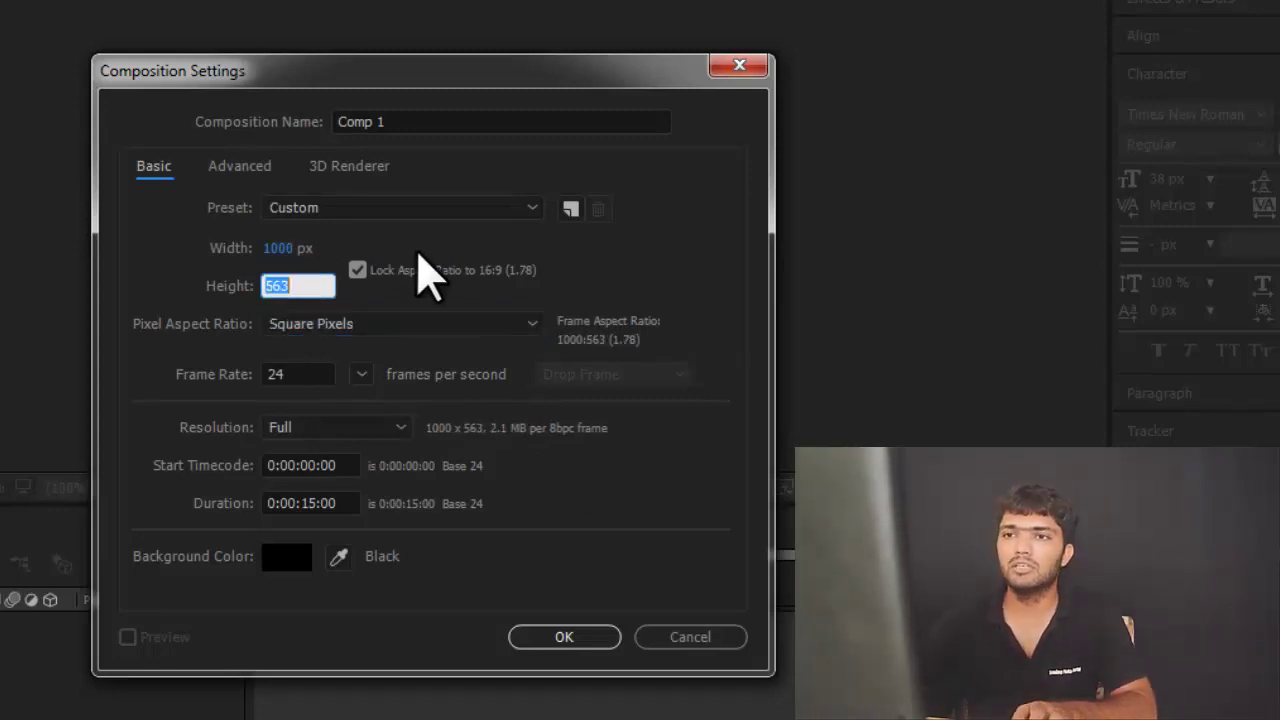
{"action": "type", "text": "500"}
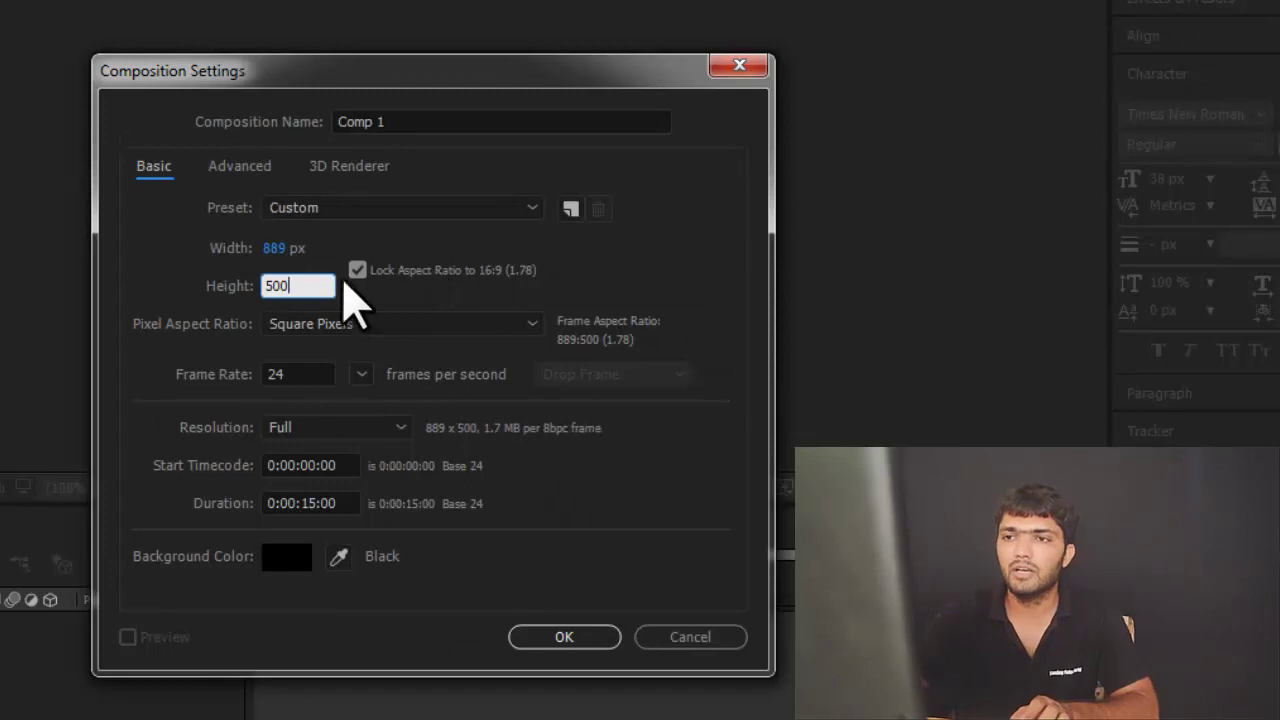
{"action": "left_click", "coordinate": [357, 270]}
{"action": "left_click", "coordinate": [280, 248]}
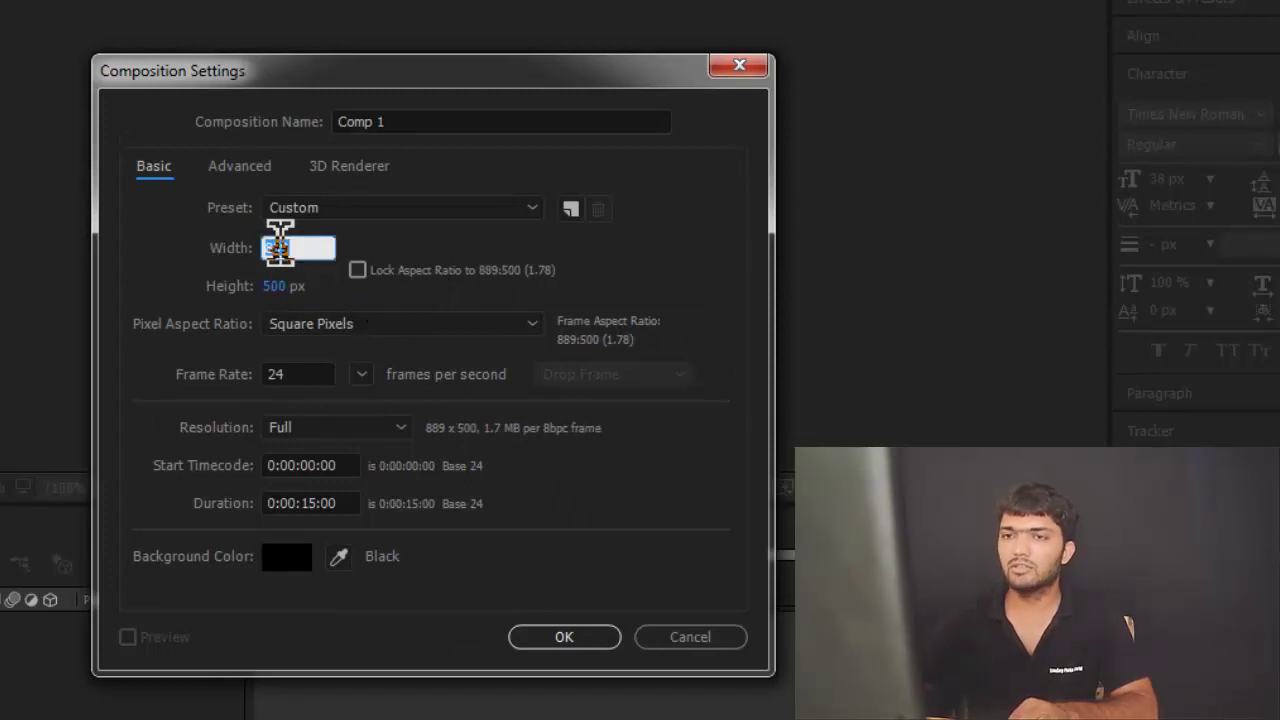
{"action": "type", "text": "1000"}
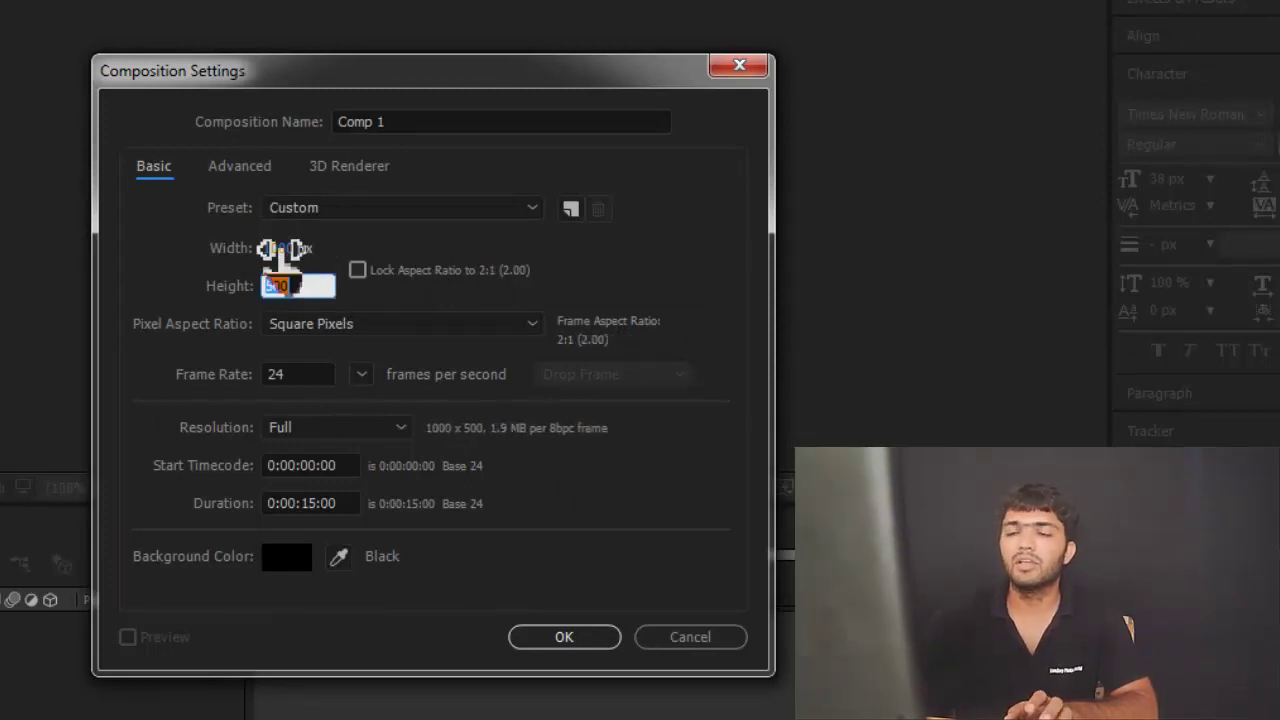
{"action": "key", "text": "Tab"}
{"action": "left_click", "coordinate": [366, 212]}
{"action": "left_click", "coordinate": [350, 262]}
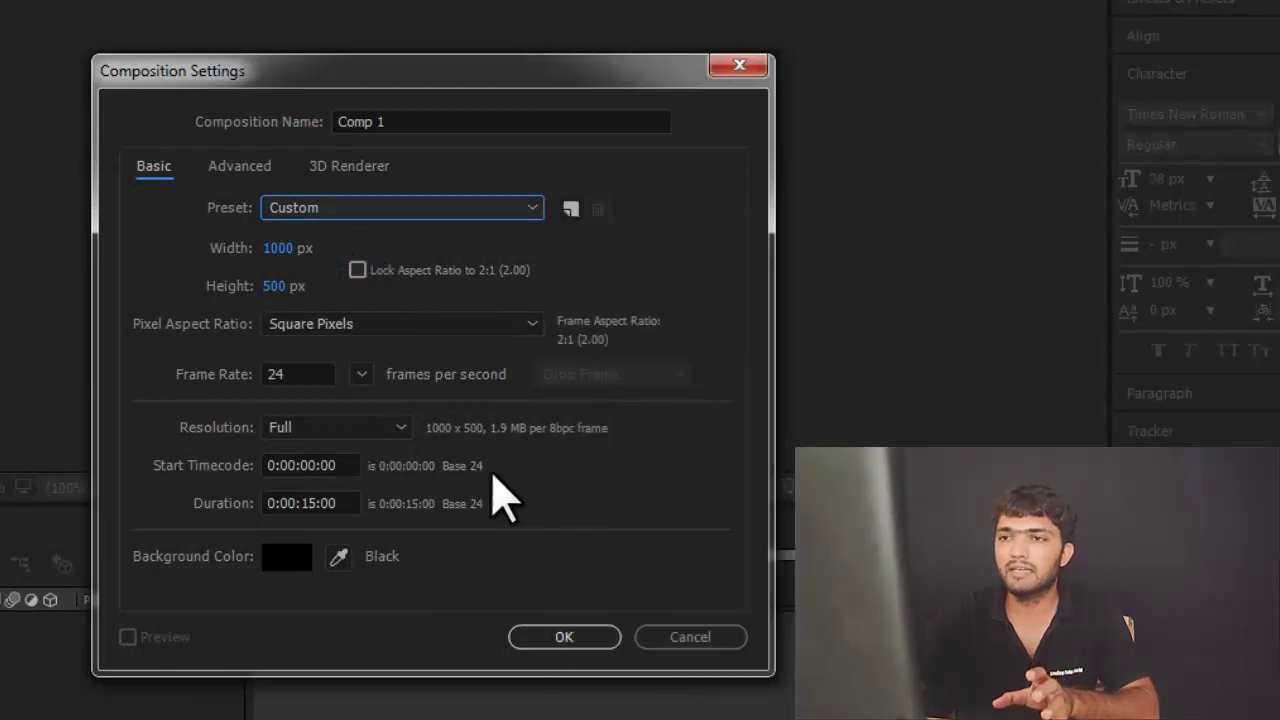
Save the 1000 × 500, 24 fps settings as a composition preset named 'ss'
{"action": "left_click", "coordinate": [571, 209]}
{"action": "type", "text": "ss"}
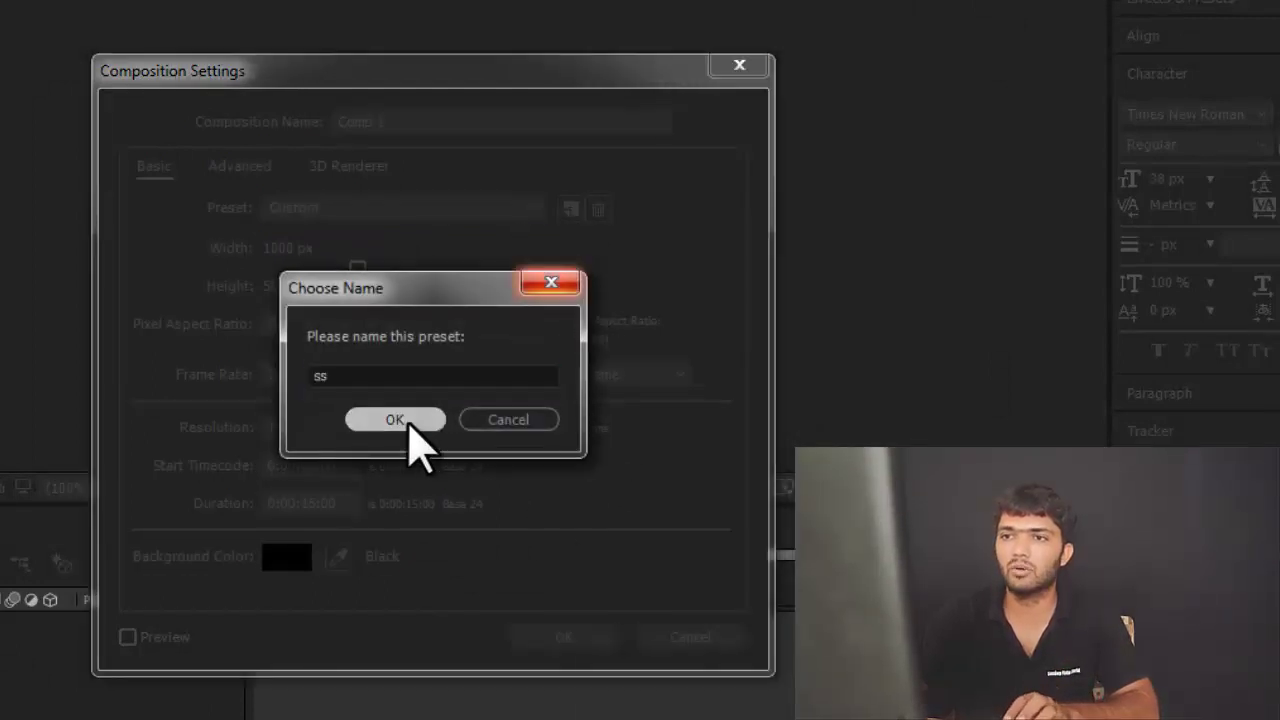
{"action": "left_click", "coordinate": [408, 420]}
{"action": "left_click", "coordinate": [337, 210]}
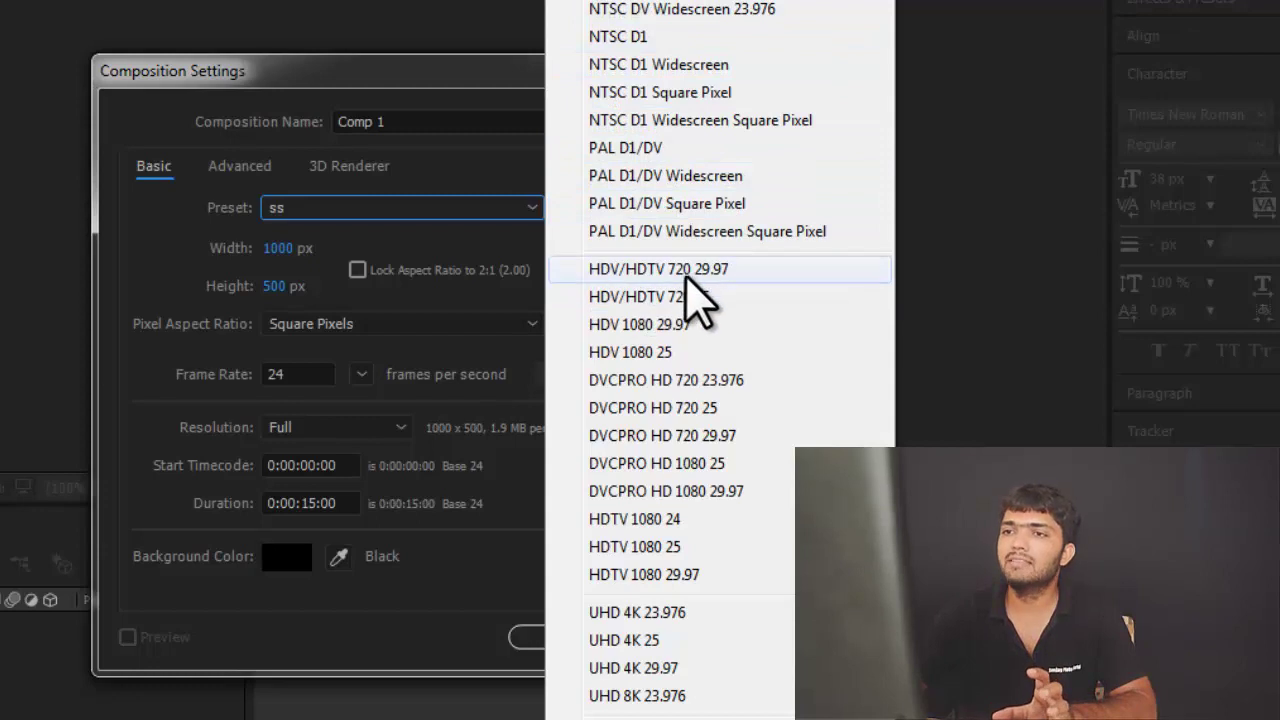
Apply the HDV/HDTV 720 25 preset, keeping square pixels and 25 fps
{"action": "left_click", "coordinate": [700, 320]}
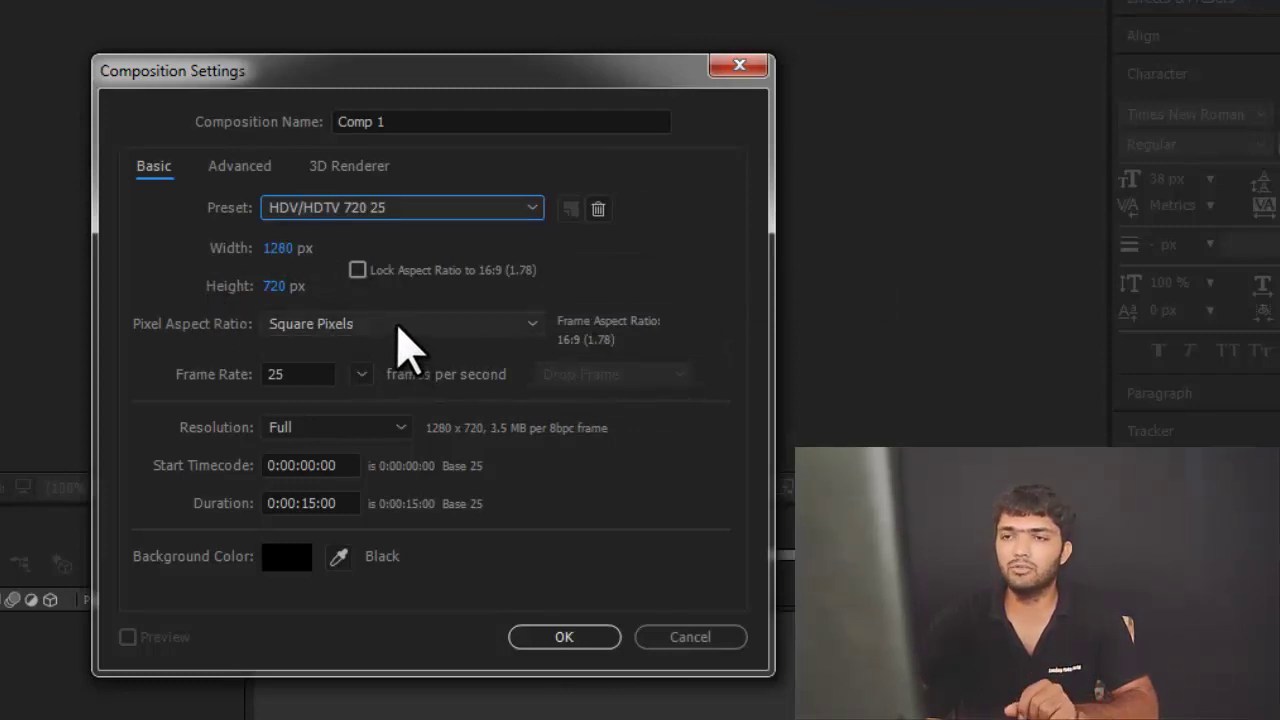
{"action": "left_click", "coordinate": [398, 325]}
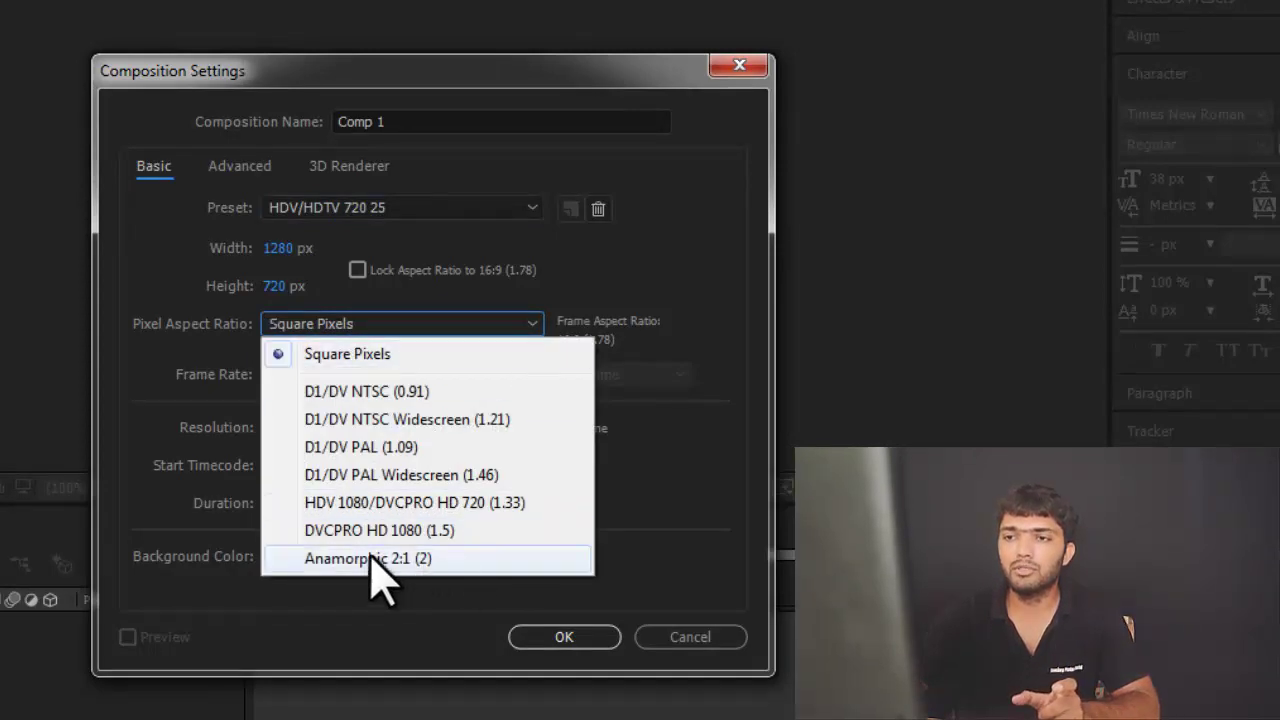
{"action": "left_click", "coordinate": [160, 360]}
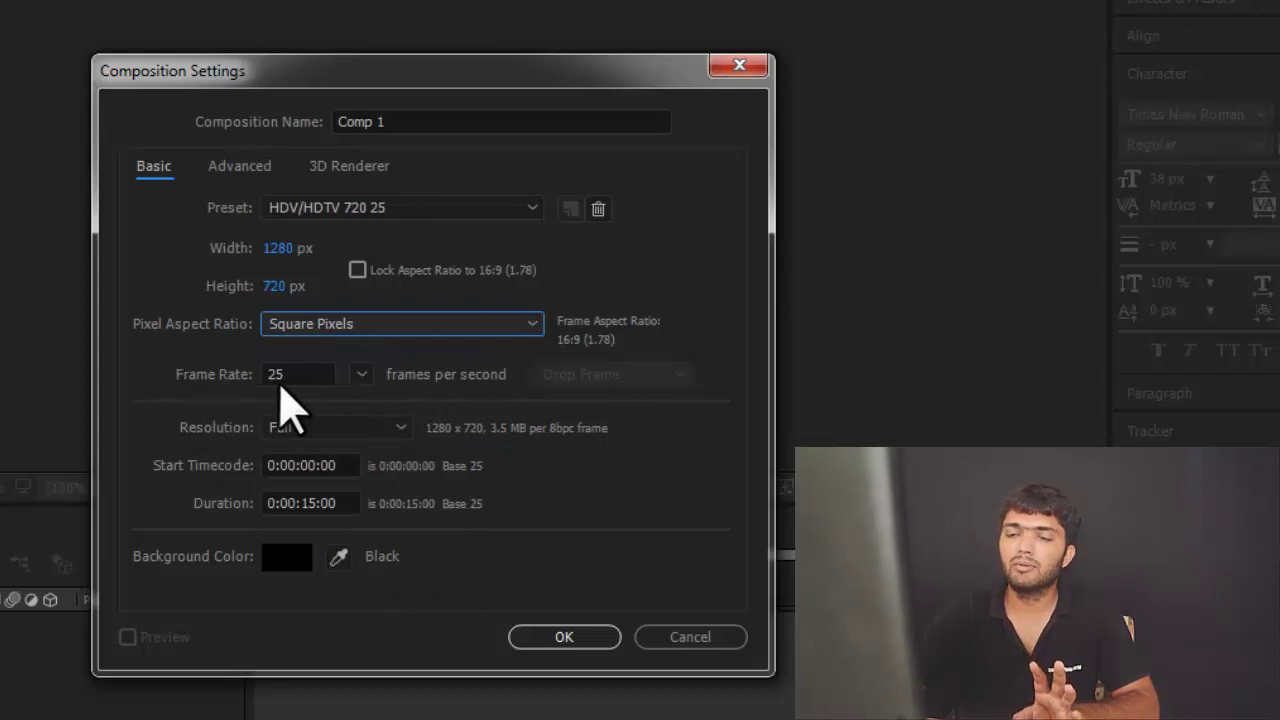
{"action": "left_click", "coordinate": [305, 372]}
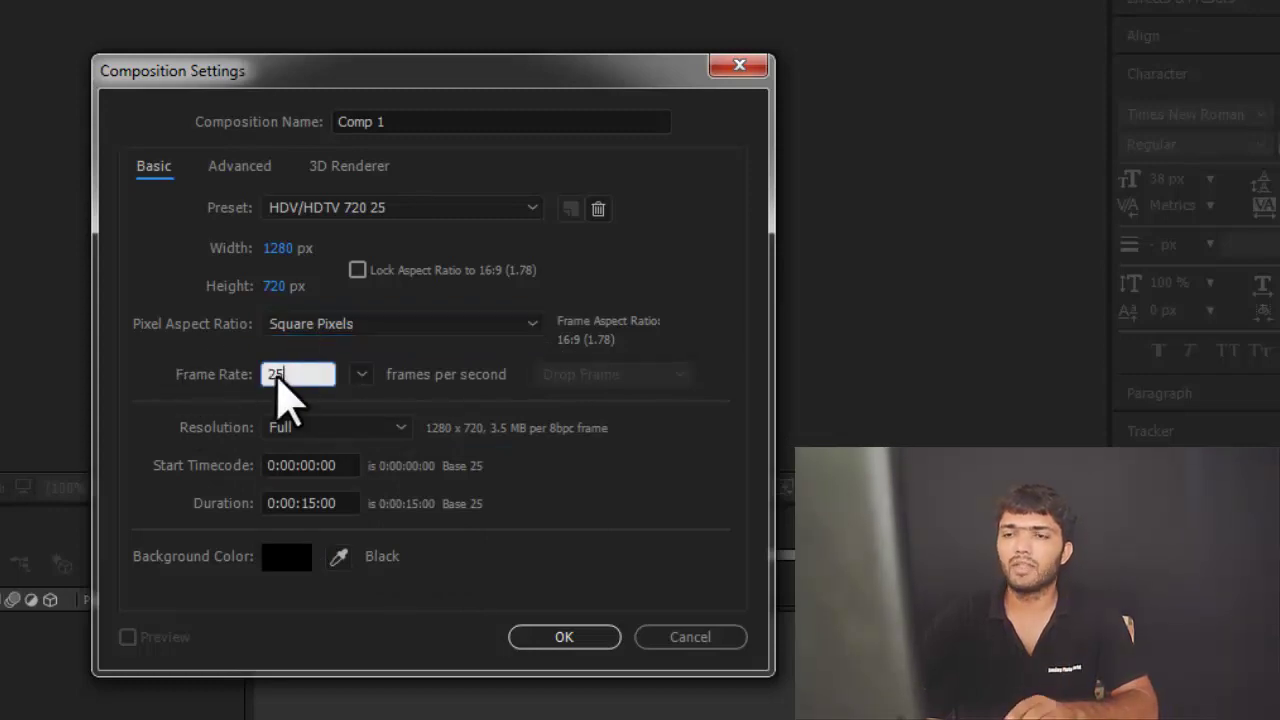
{"action": "left_click", "coordinate": [185, 362]}
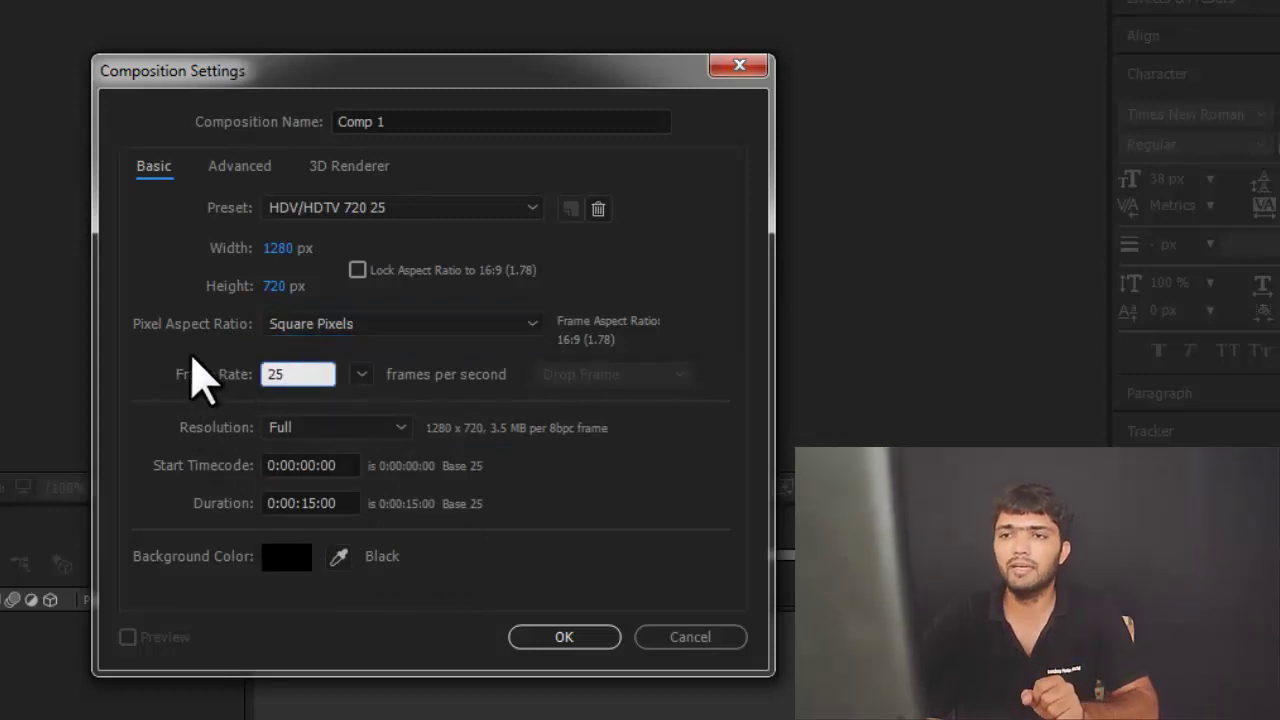
{"action": "left_click", "coordinate": [368, 207]}
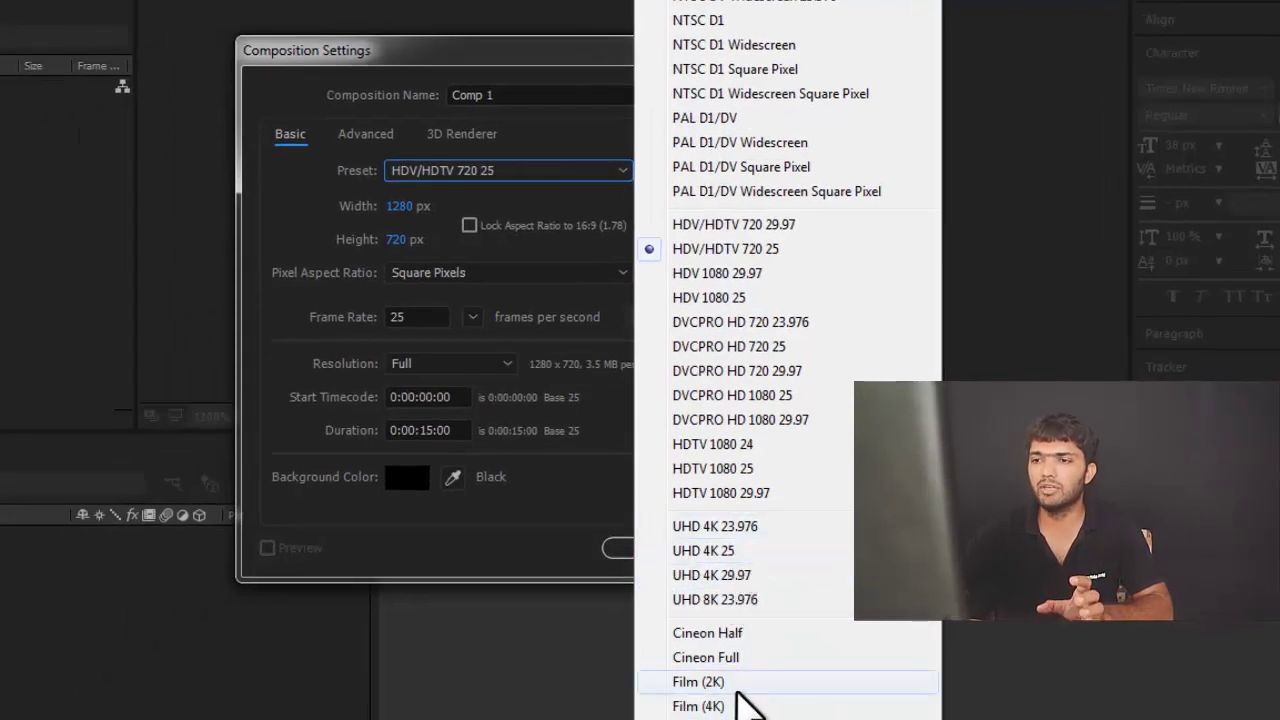
{"action": "left_click", "coordinate": [289, 237]}
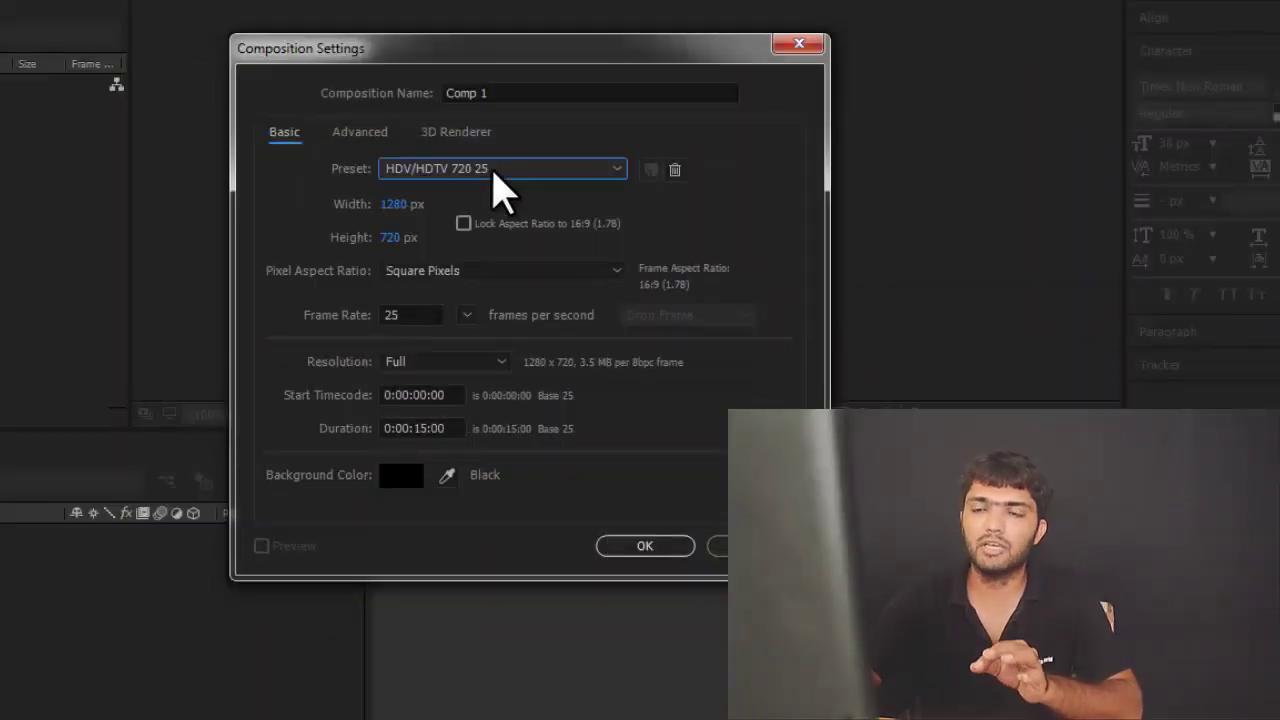
{"action": "left_click", "coordinate": [495, 170]}
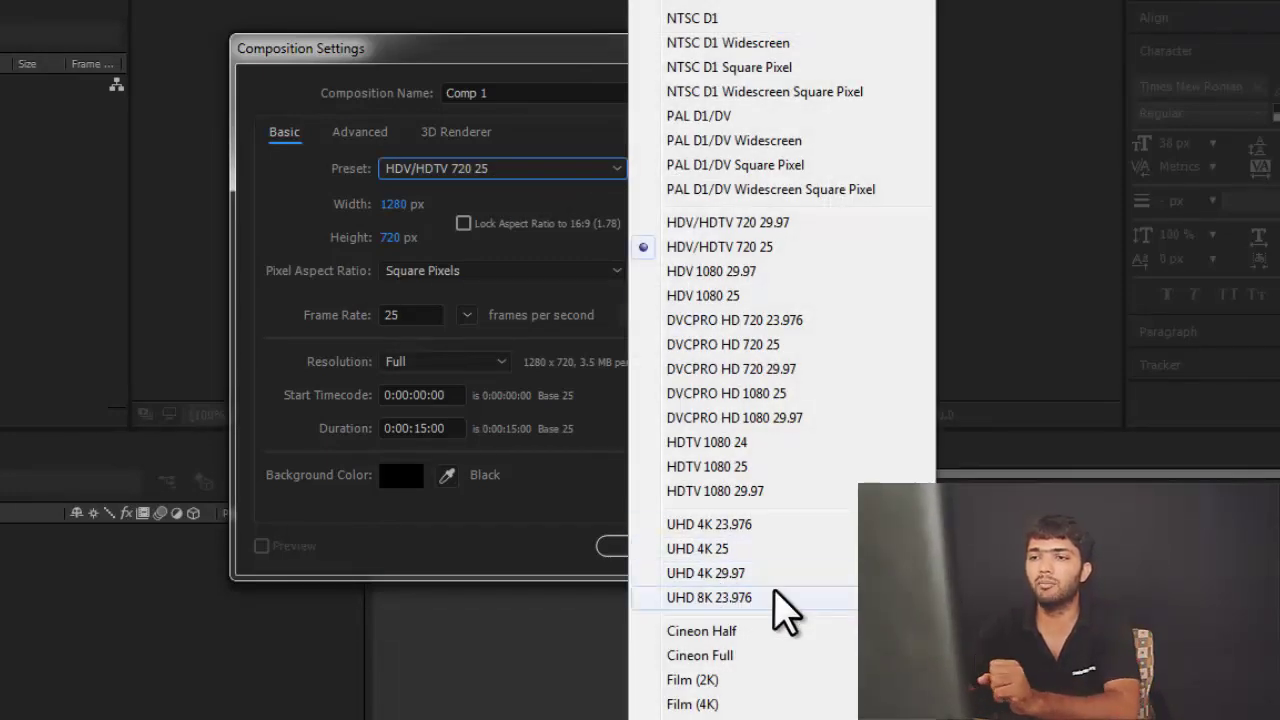
{"action": "left_click", "coordinate": [553, 192]}
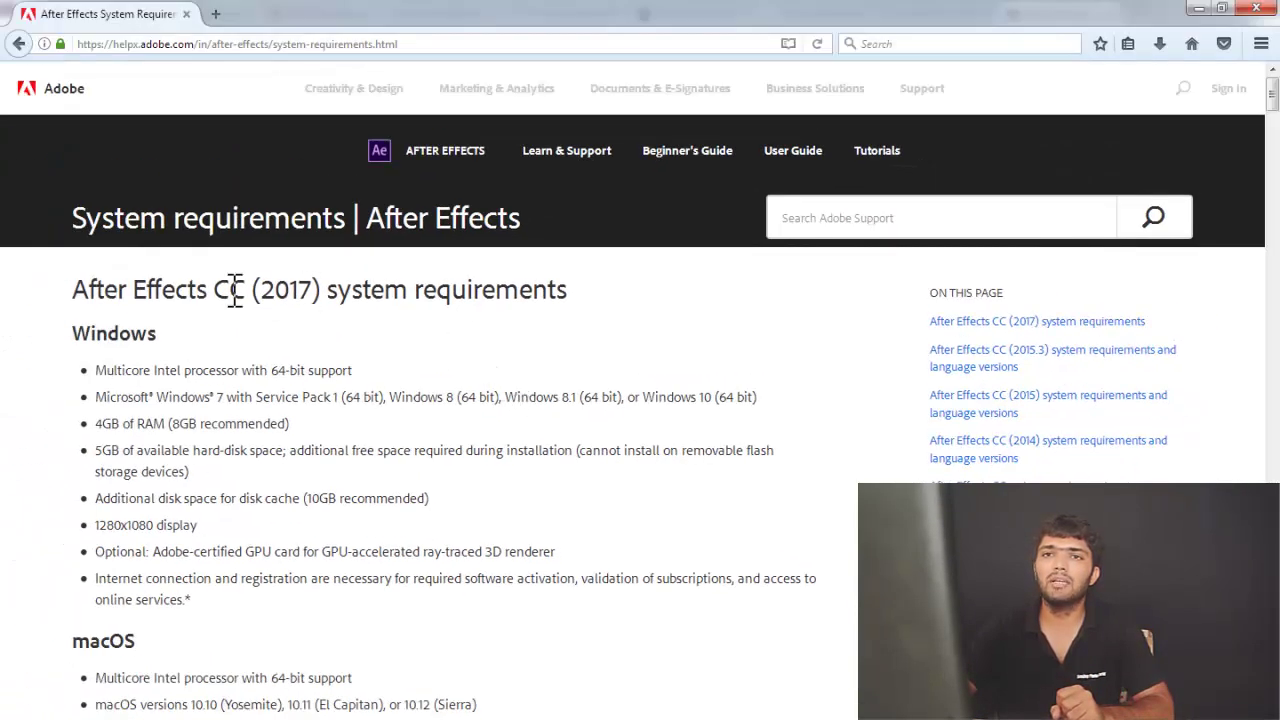
Highlight the After Effects CC (2017) heading on the system requirements page
{"action": "left_click_drag", "start_coordinate": [521, 218], "coordinate": [307, 220]}
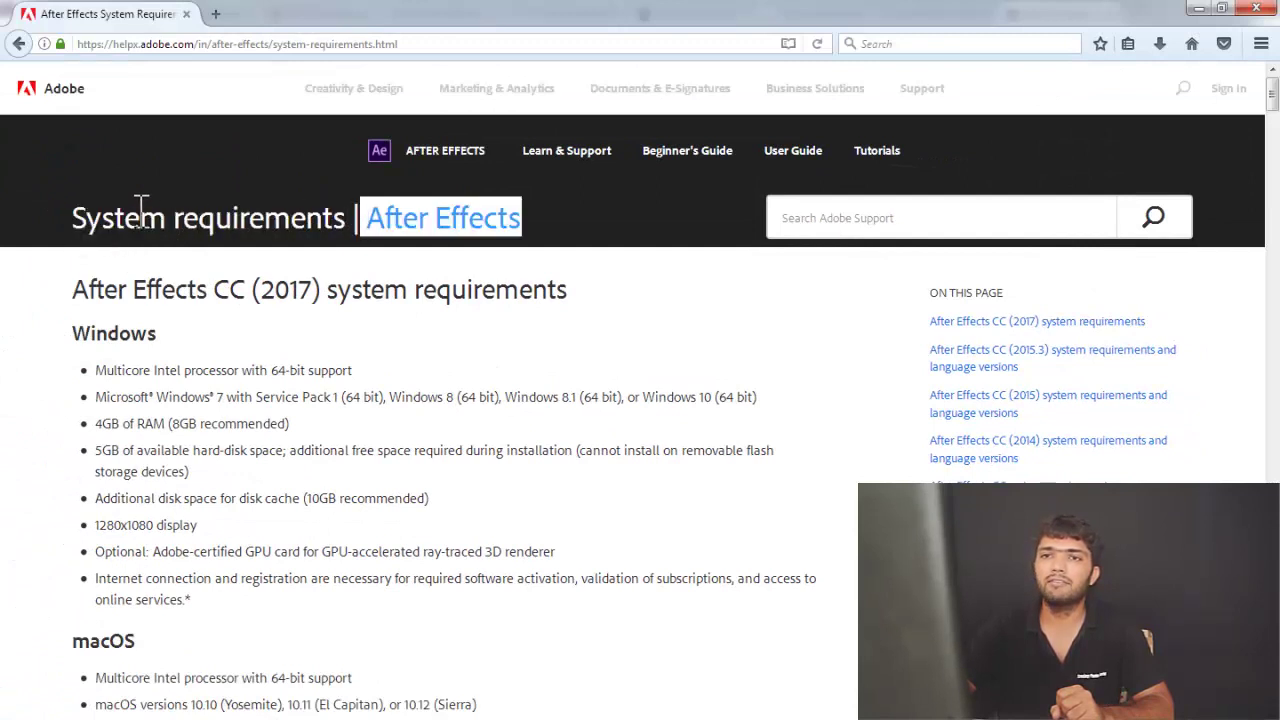
{"action": "left_click_drag", "start_coordinate": [142, 210], "coordinate": [79, 217]}
{"action": "left_click", "coordinate": [121, 224]}
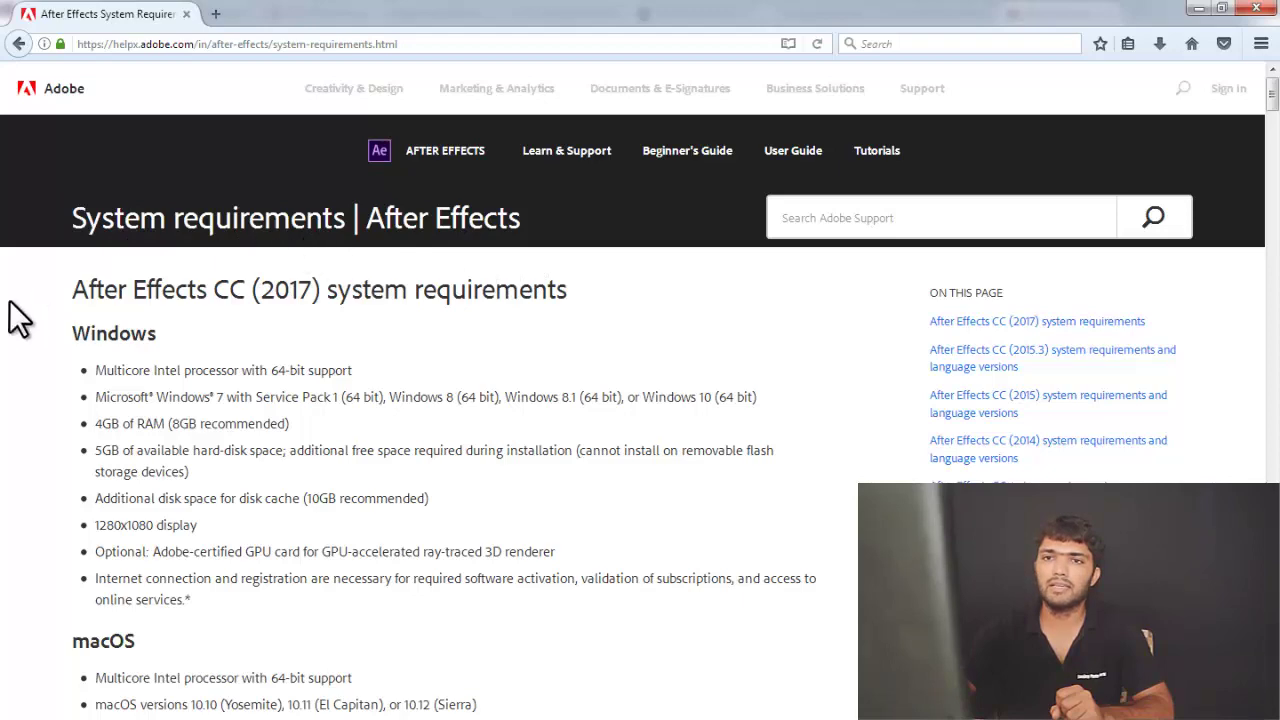
{"action": "left_click_drag", "start_coordinate": [228, 288], "coordinate": [543, 287]}
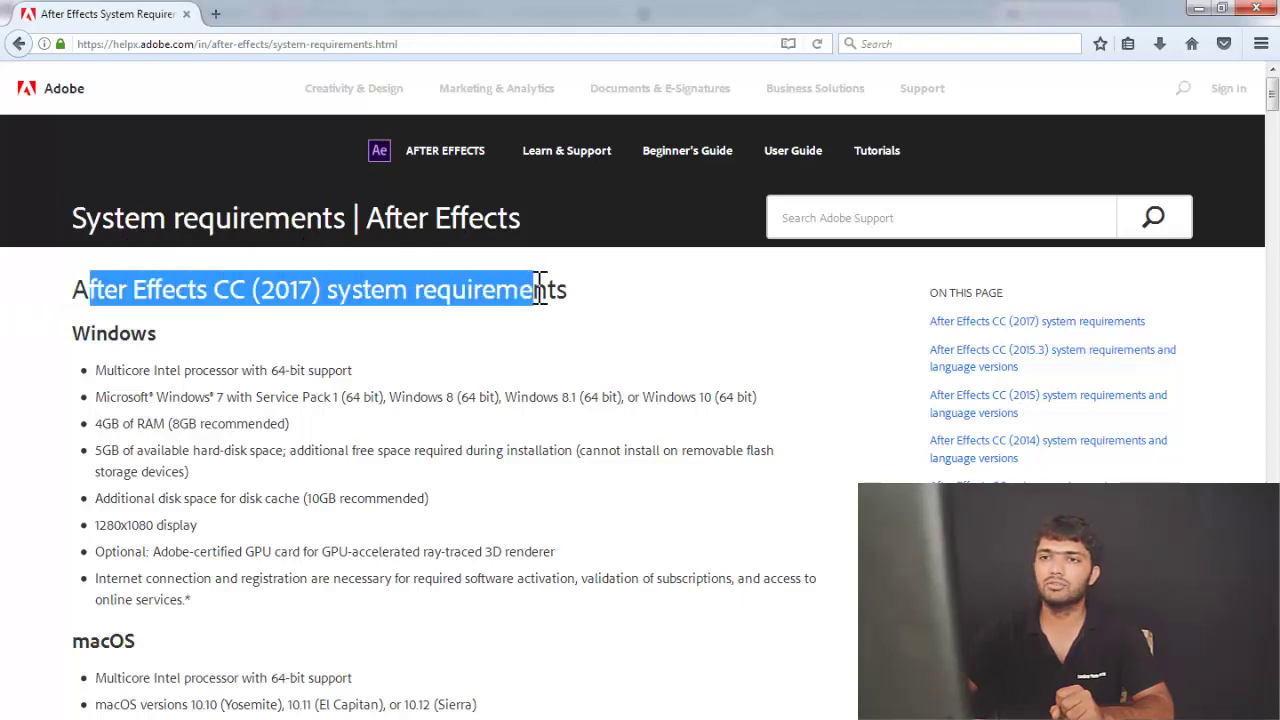
{"action": "left_click", "coordinate": [540, 289]}
{"action": "scroll", "coordinate": [337, 329], "scroll_direction": "down", "scroll_amount": 2}
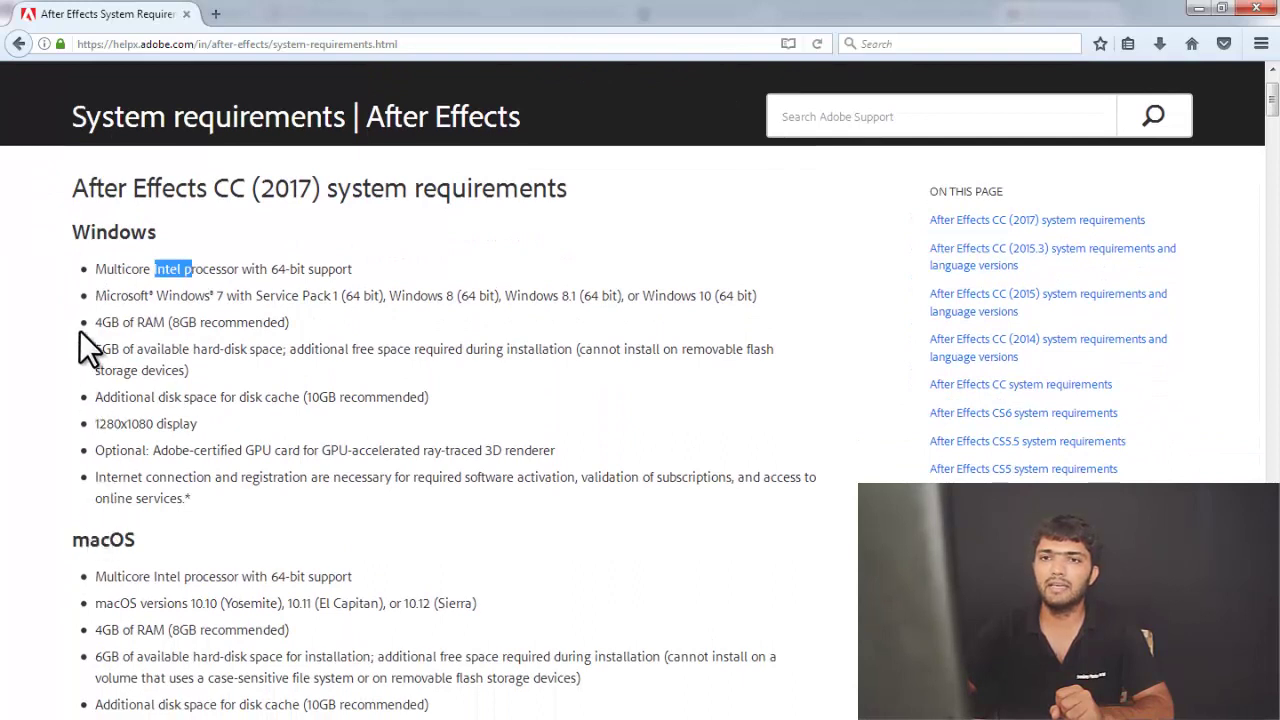
{"action": "left_click", "coordinate": [151, 355]}
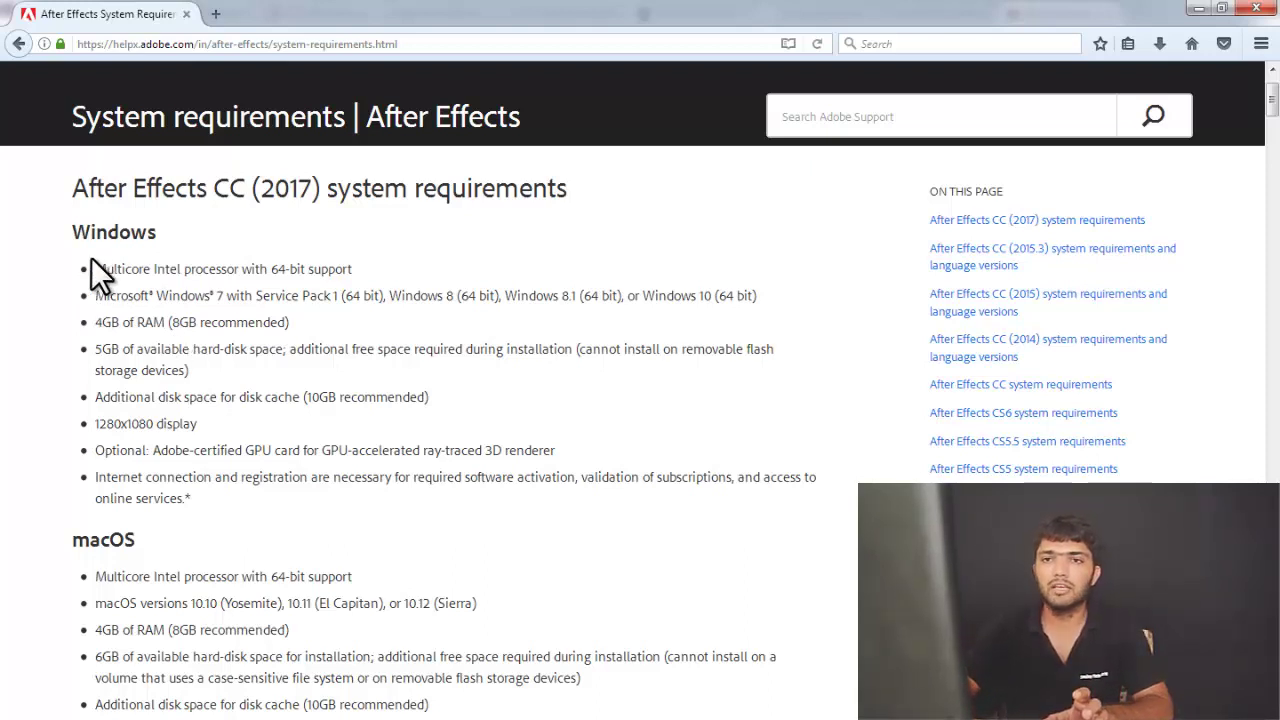
Highlight the Windows requirements: 10GB disk cache, 8GB RAM, 5GB disk space, display resolution
{"action": "left_click_drag", "start_coordinate": [94, 267], "coordinate": [200, 509]}
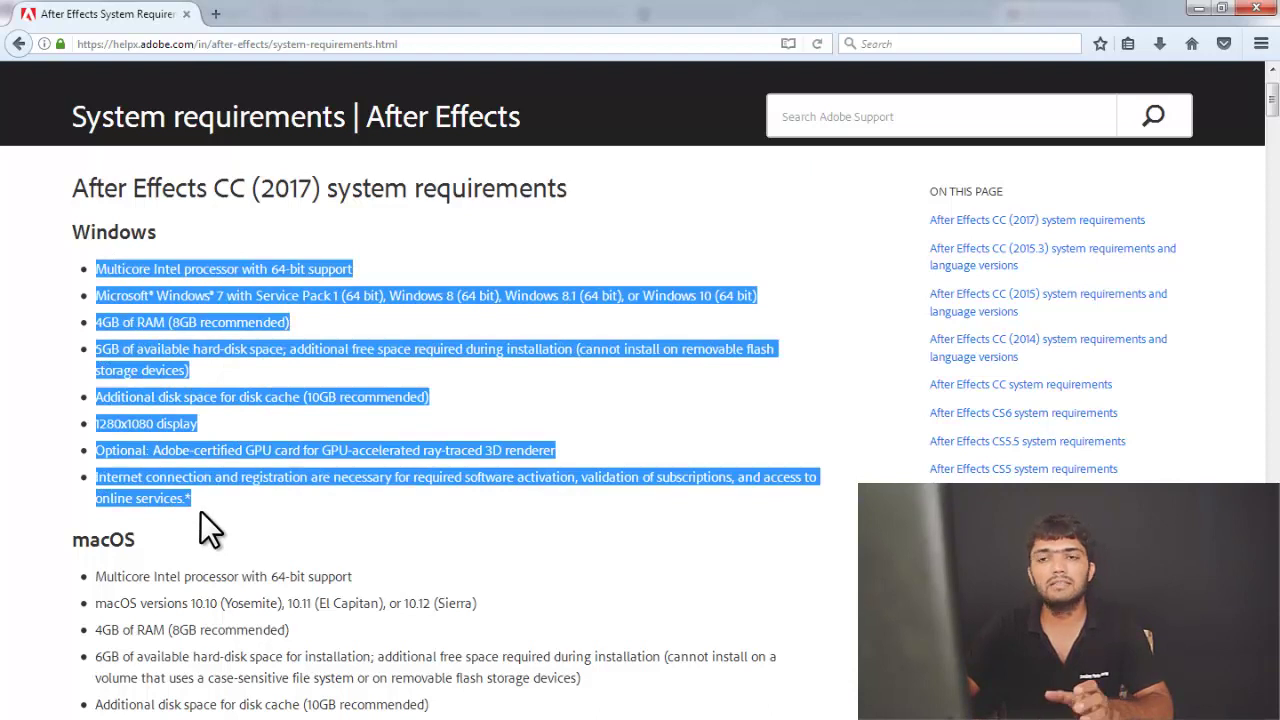
{"action": "double_click", "coordinate": [258, 467]}
{"action": "left_click", "coordinate": [258, 467]}
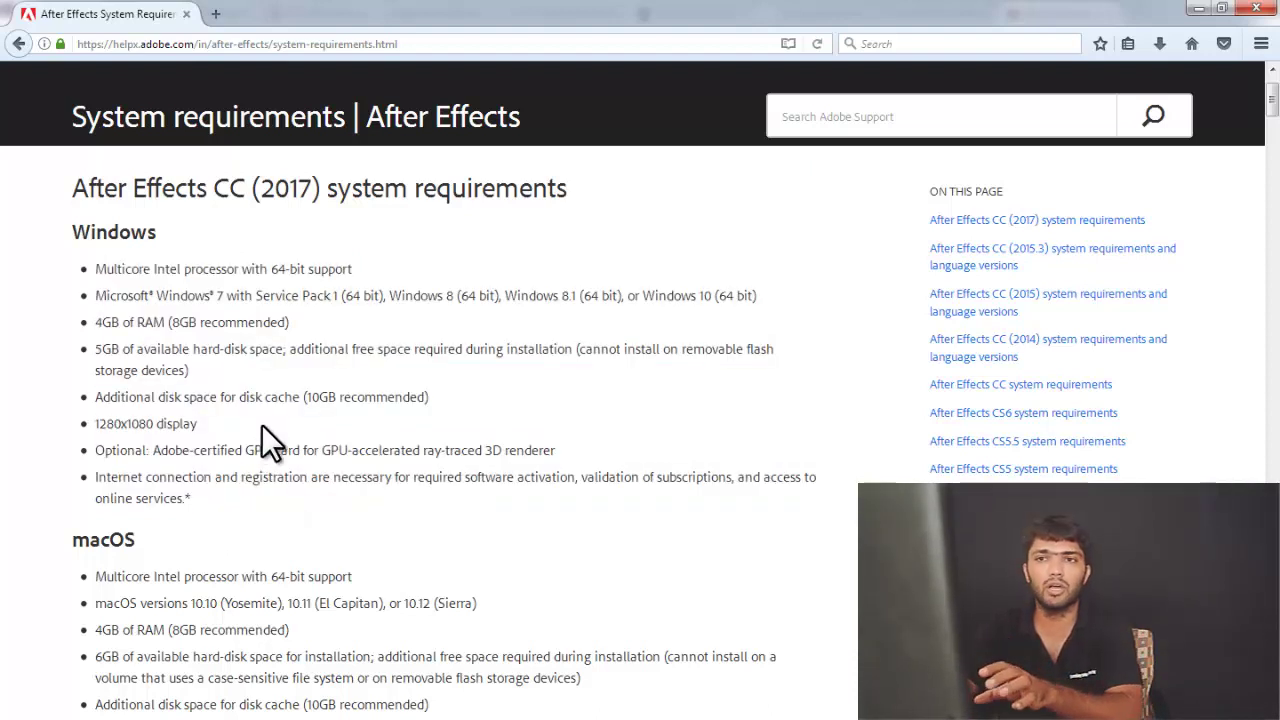
{"action": "left_click_drag", "start_coordinate": [302, 397], "coordinate": [341, 397]}
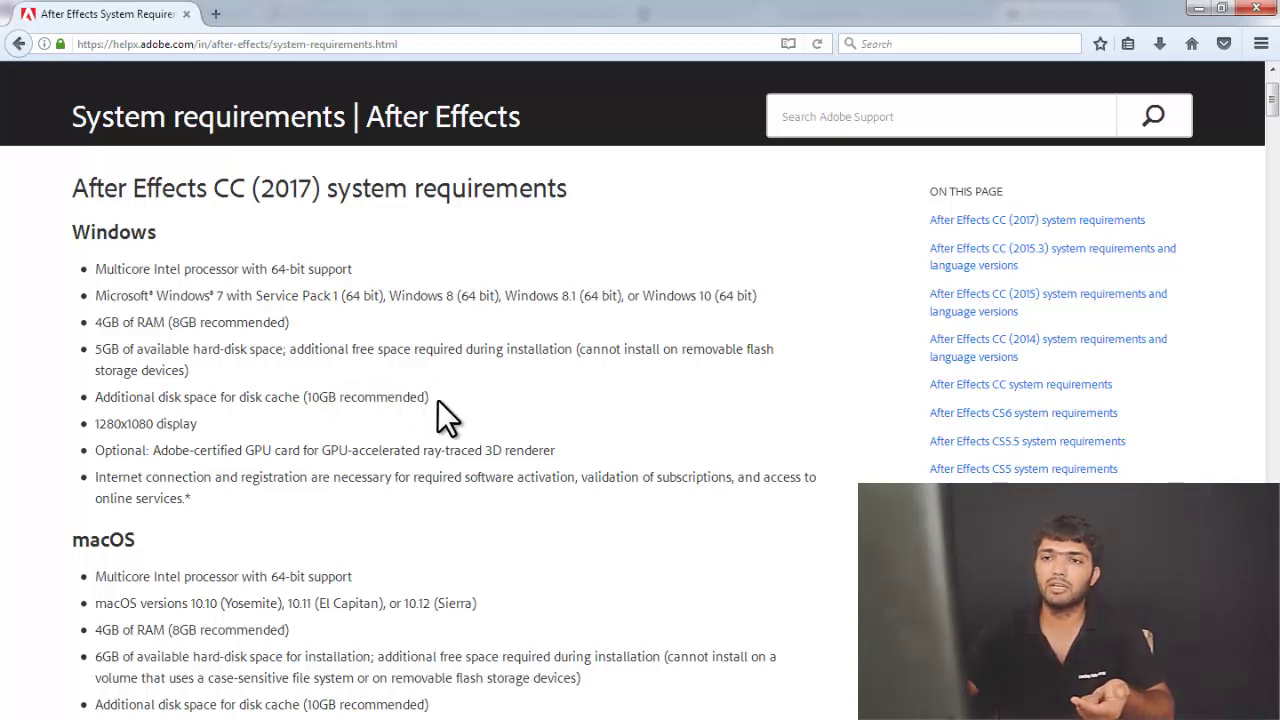
{"action": "left_click_drag", "start_coordinate": [438, 400], "coordinate": [340, 400]}
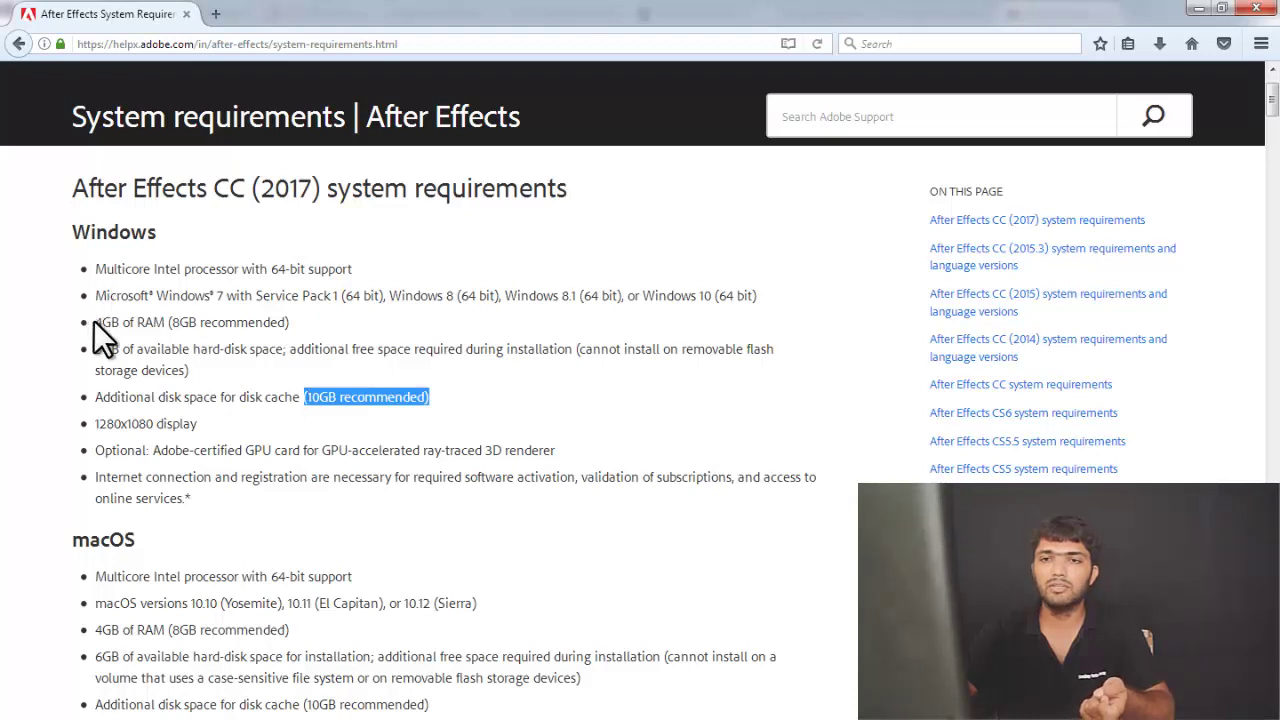
{"action": "left_click_drag", "start_coordinate": [170, 322], "coordinate": [165, 322]}
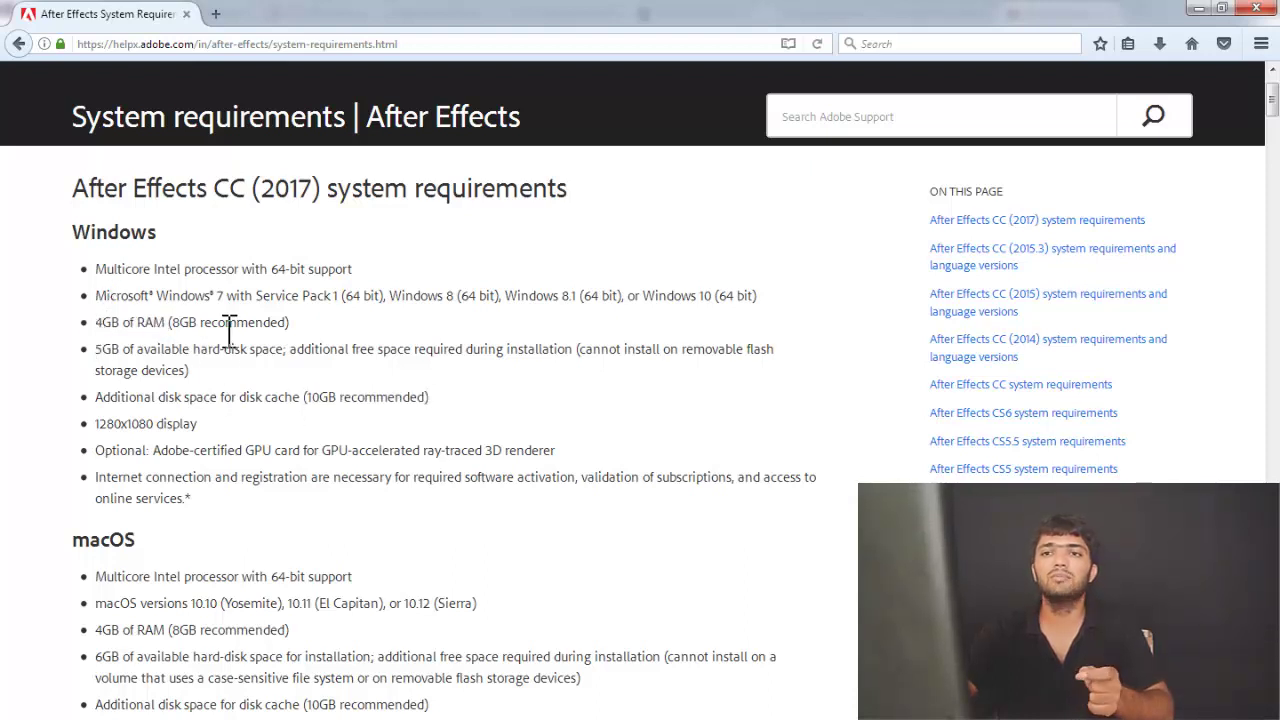
{"action": "left_click_drag", "start_coordinate": [170, 322], "coordinate": [288, 324]}
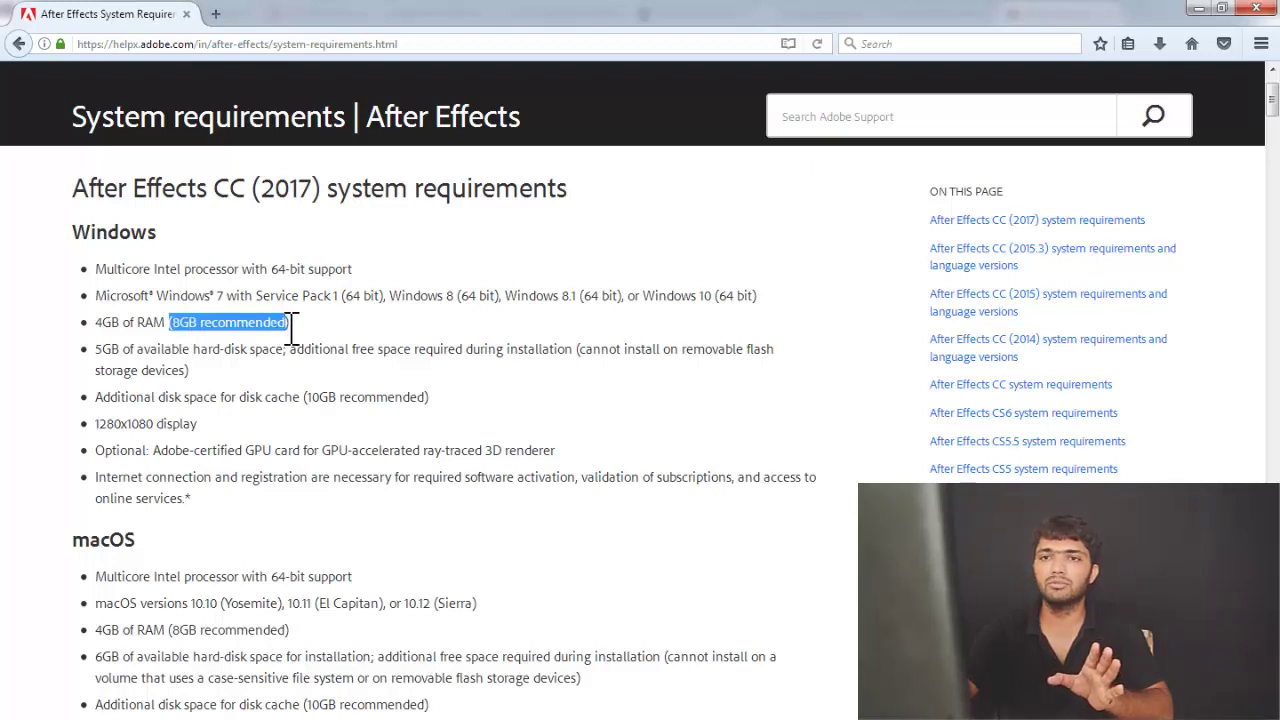
{"action": "left_click", "coordinate": [305, 328]}
{"action": "left_click_drag", "start_coordinate": [88, 354], "coordinate": [380, 352]}
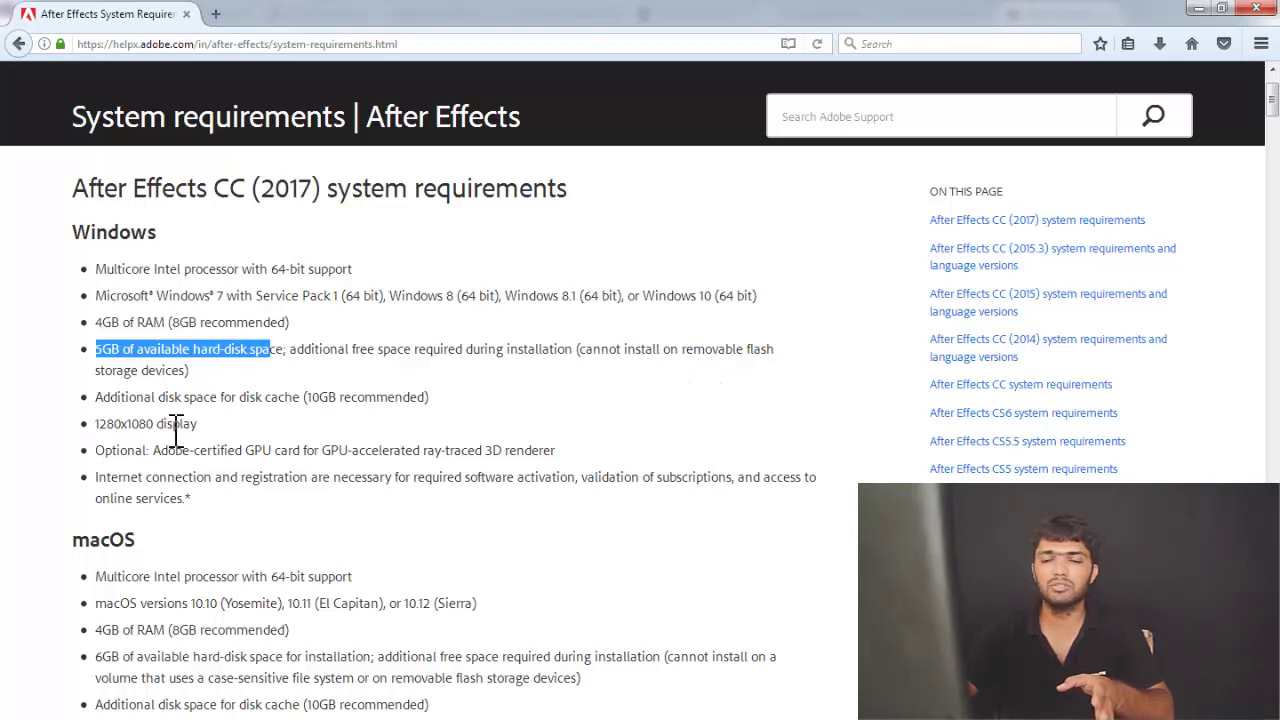
{"action": "left_click_drag", "start_coordinate": [216, 424], "coordinate": [147, 424]}
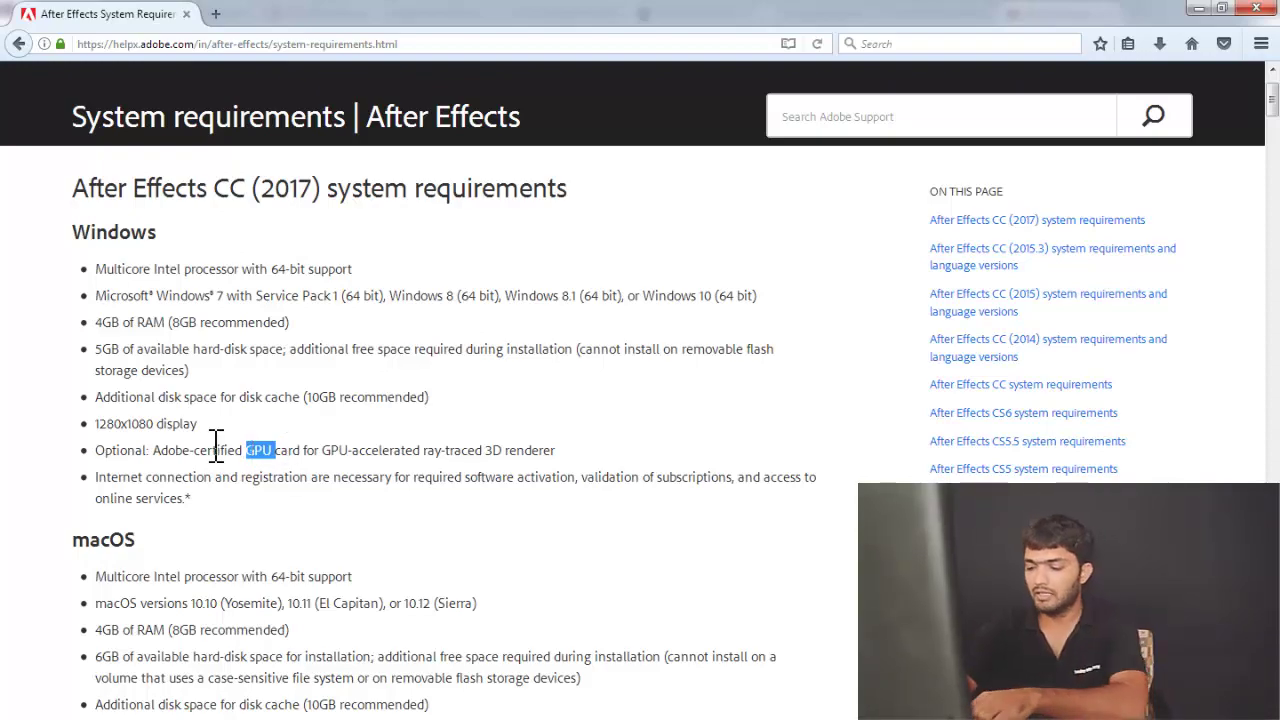
Scroll to and highlight the After Effects CC (2014) section heading
{"action": "scroll", "coordinate": [225, 475], "scroll_direction": "down", "scroll_amount": 4}
{"action": "scroll", "coordinate": [223, 450], "scroll_direction": "down", "scroll_amount": 4}
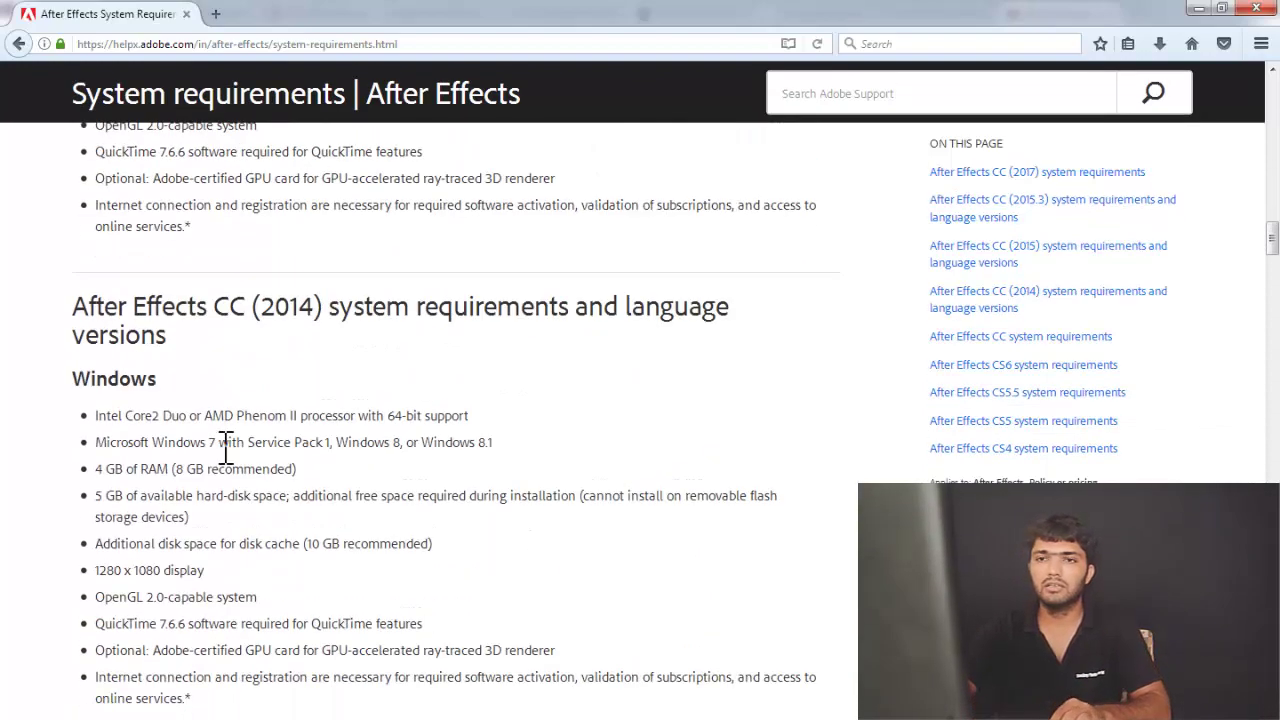
{"action": "scroll", "coordinate": [183, 240], "scroll_direction": "down", "scroll_amount": 7}
{"action": "scroll", "coordinate": [150, 320], "scroll_direction": "up", "scroll_amount": 5}
{"action": "scroll", "coordinate": [143, 330], "scroll_direction": "up", "scroll_amount": 2}
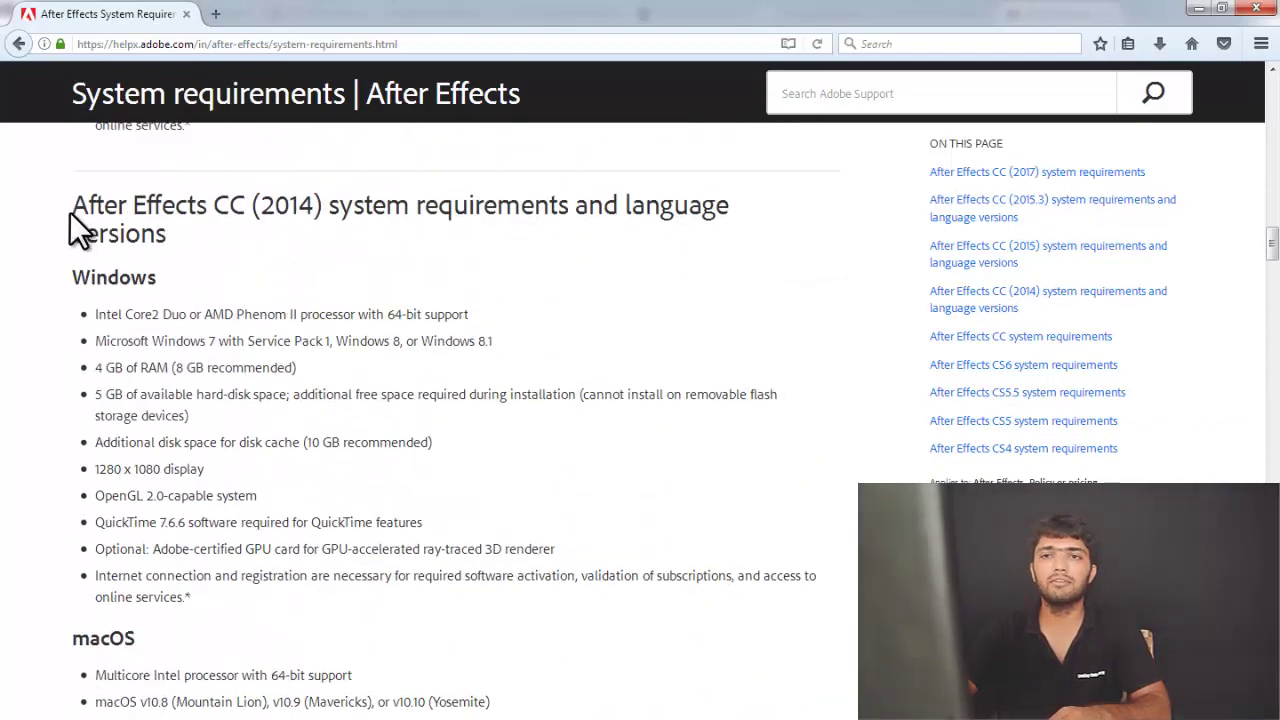
{"action": "left_click_drag", "start_coordinate": [198, 207], "coordinate": [72, 207]}
{"action": "left_click_drag", "start_coordinate": [312, 215], "coordinate": [219, 220]}
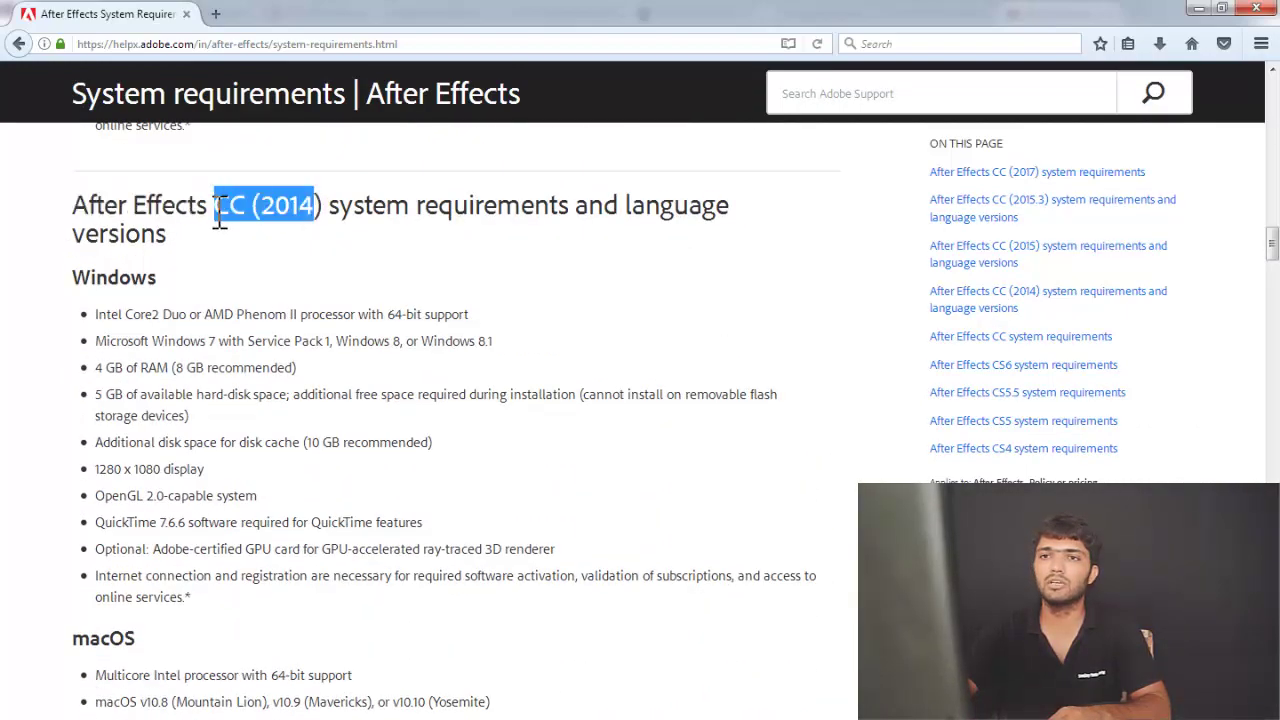
Highlight the Supported GPUs heading for the ray-traced 3D renderer
{"action": "scroll", "coordinate": [116, 365], "scroll_direction": "down", "scroll_amount": 3}
{"action": "scroll", "coordinate": [166, 263], "scroll_direction": "down", "scroll_amount": 2}
{"action": "scroll", "coordinate": [149, 400], "scroll_direction": "down", "scroll_amount": 5}
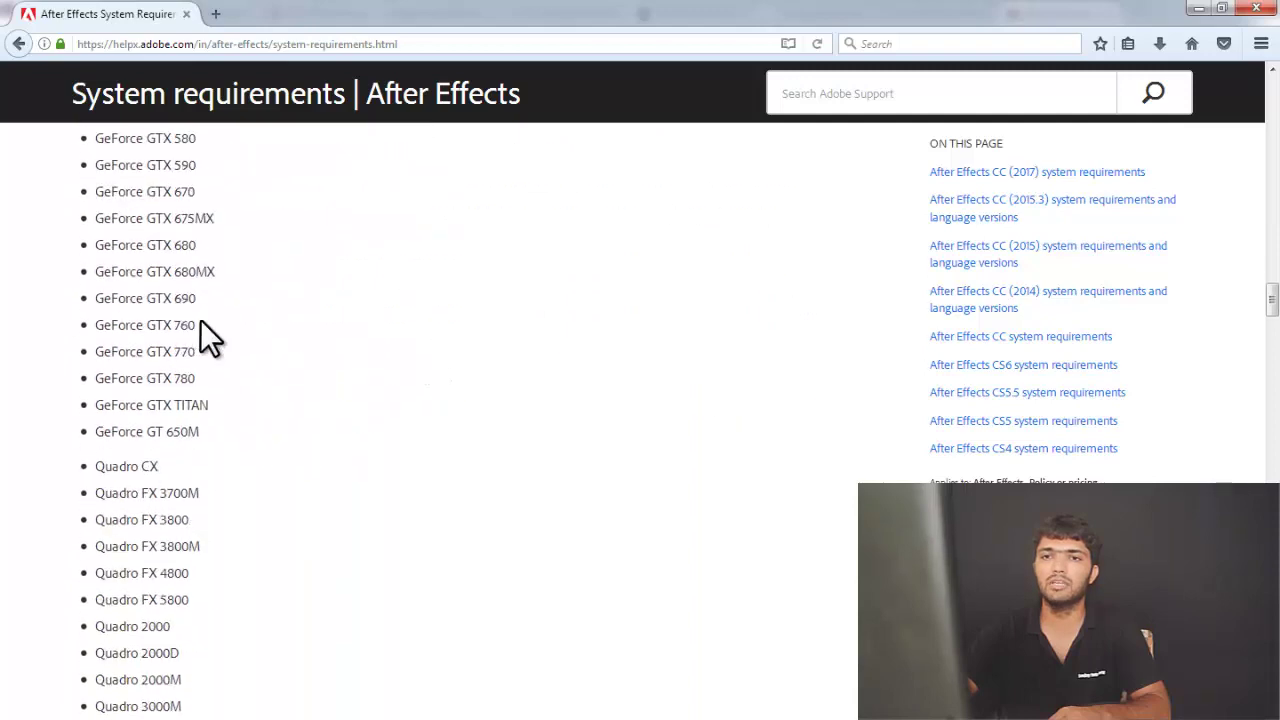
{"action": "scroll", "coordinate": [286, 520], "scroll_direction": "up", "scroll_amount": 7}
{"action": "scroll", "coordinate": [294, 514], "scroll_direction": "down", "scroll_amount": 4}
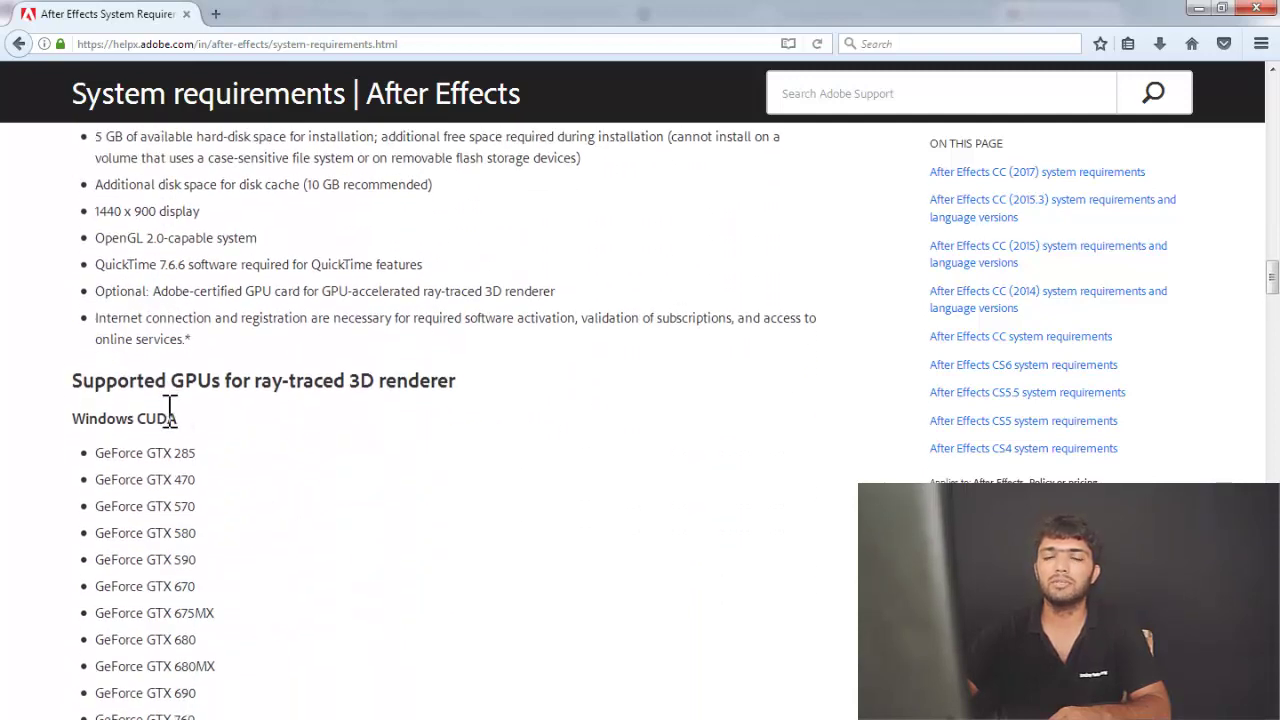
{"action": "left_click_drag", "start_coordinate": [78, 307], "coordinate": [286, 306]}
{"action": "left_click", "coordinate": [255, 307]}
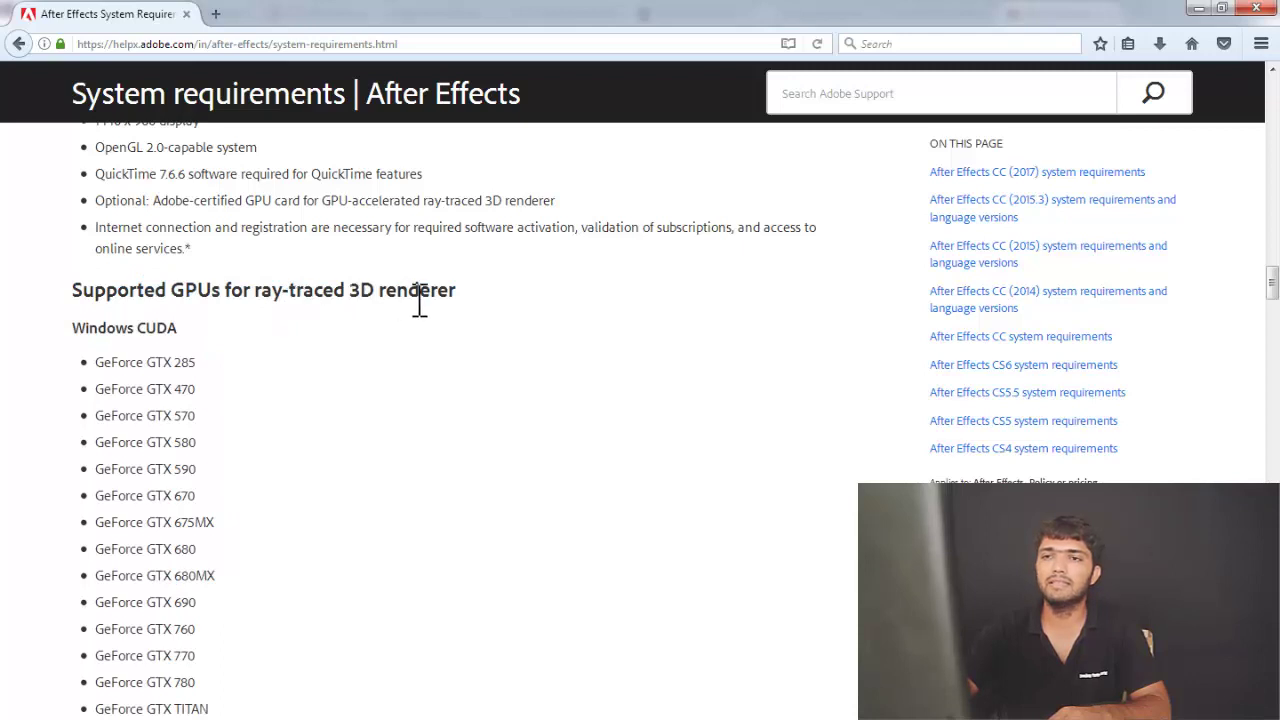
{"action": "left_click_drag", "start_coordinate": [380, 298], "coordinate": [40, 294]}
{"action": "left_click_drag", "start_coordinate": [456, 292], "coordinate": [100, 294]}
{"action": "left_click", "coordinate": [79, 290]}
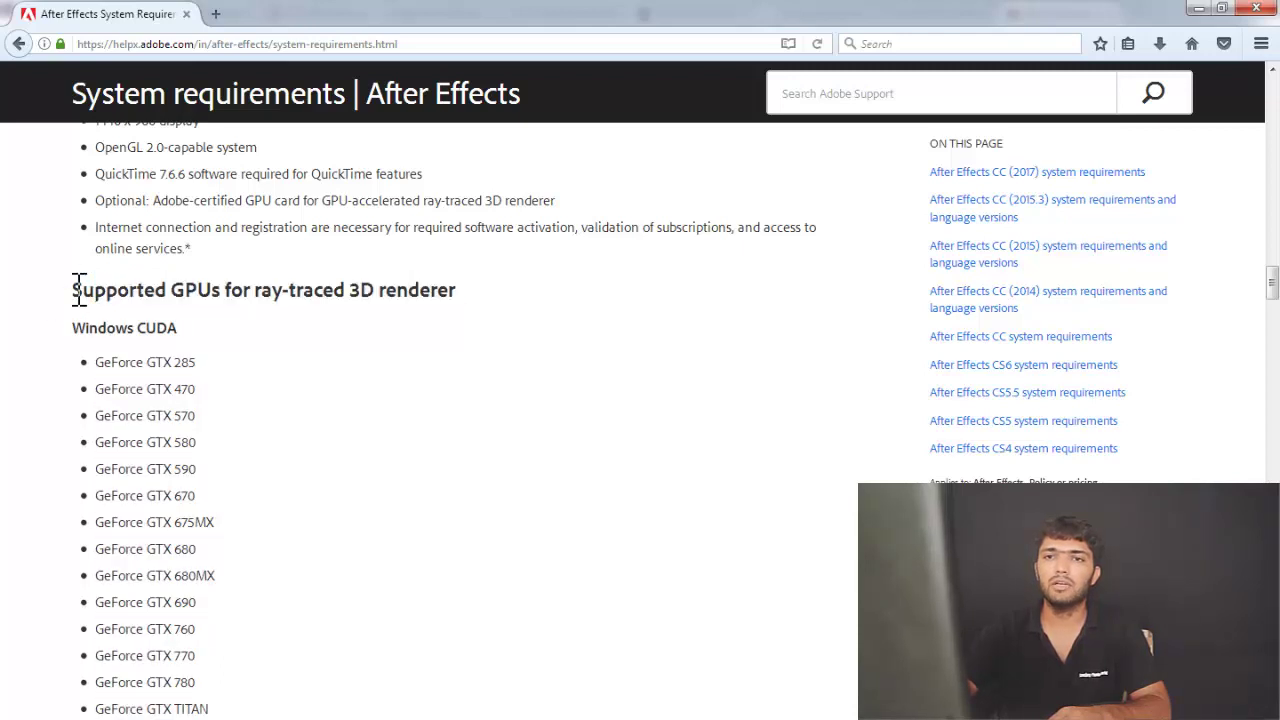
Copy the Quadro FX 3700M entry from the supported GPU list
{"action": "scroll", "coordinate": [184, 362], "scroll_direction": "down", "scroll_amount": 3}
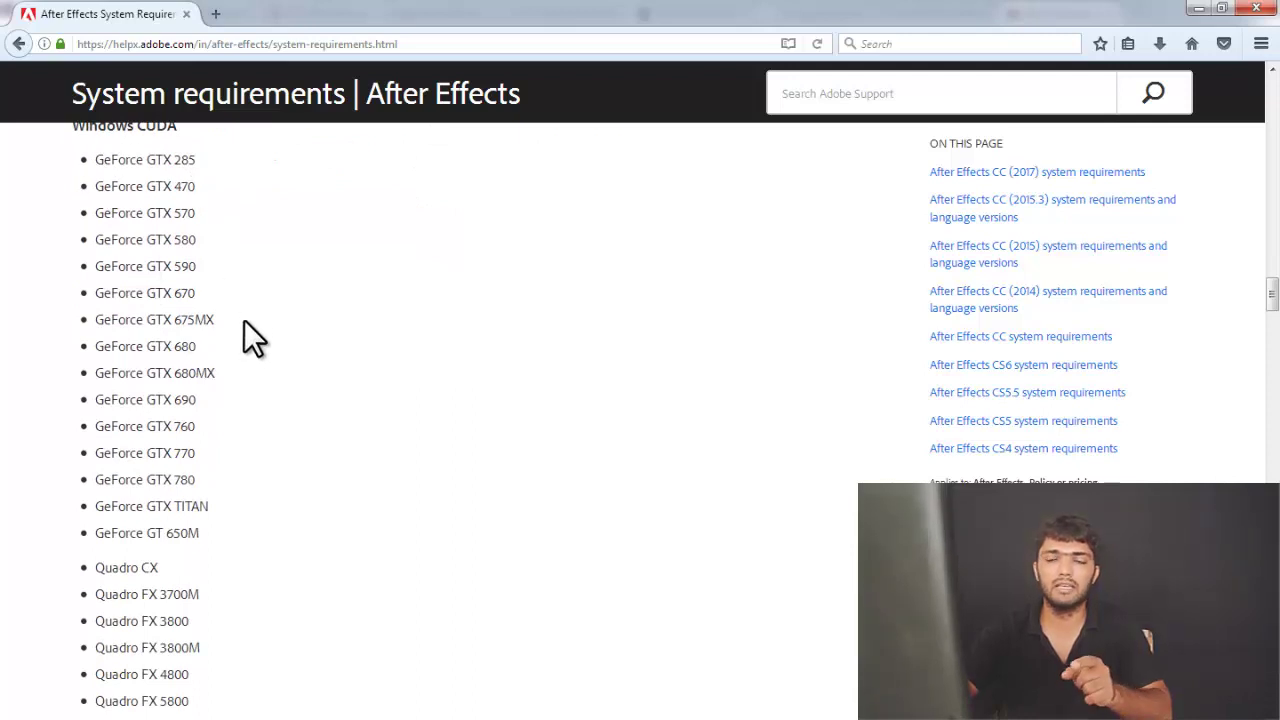
{"action": "scroll", "coordinate": [204, 320], "scroll_direction": "down", "scroll_amount": 2}
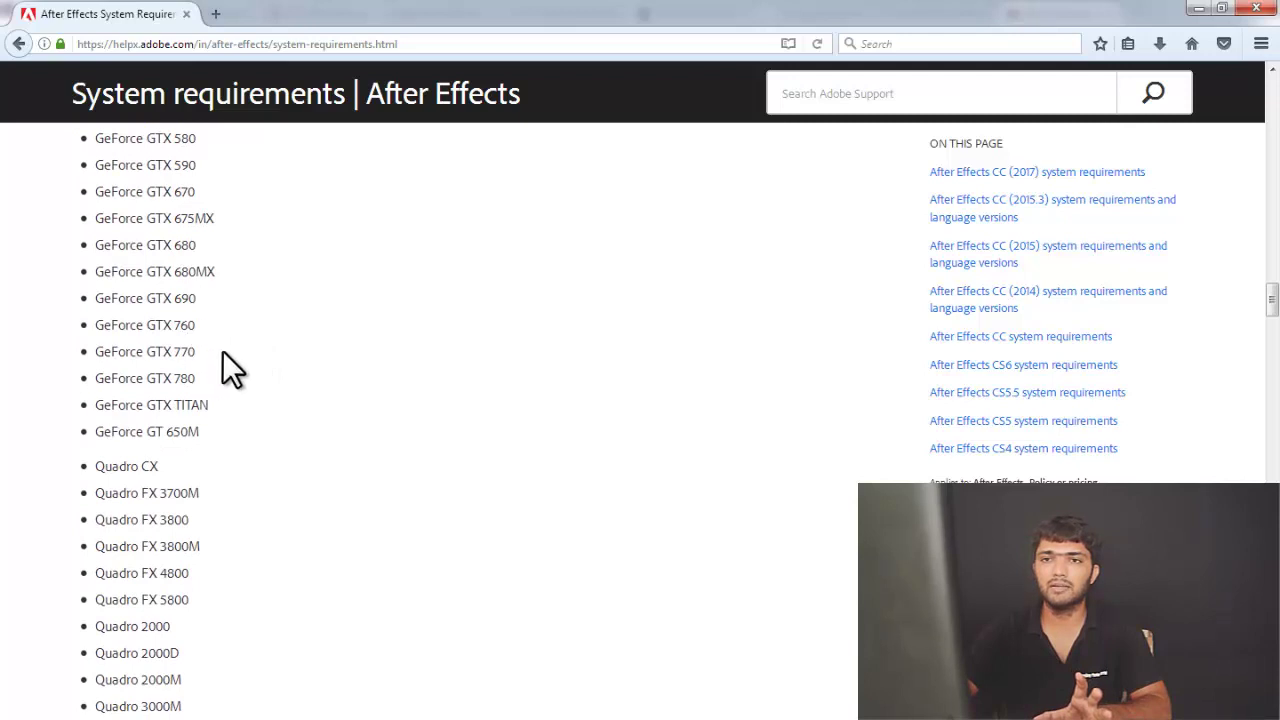
{"action": "scroll", "coordinate": [220, 355], "scroll_direction": "down", "scroll_amount": 3}
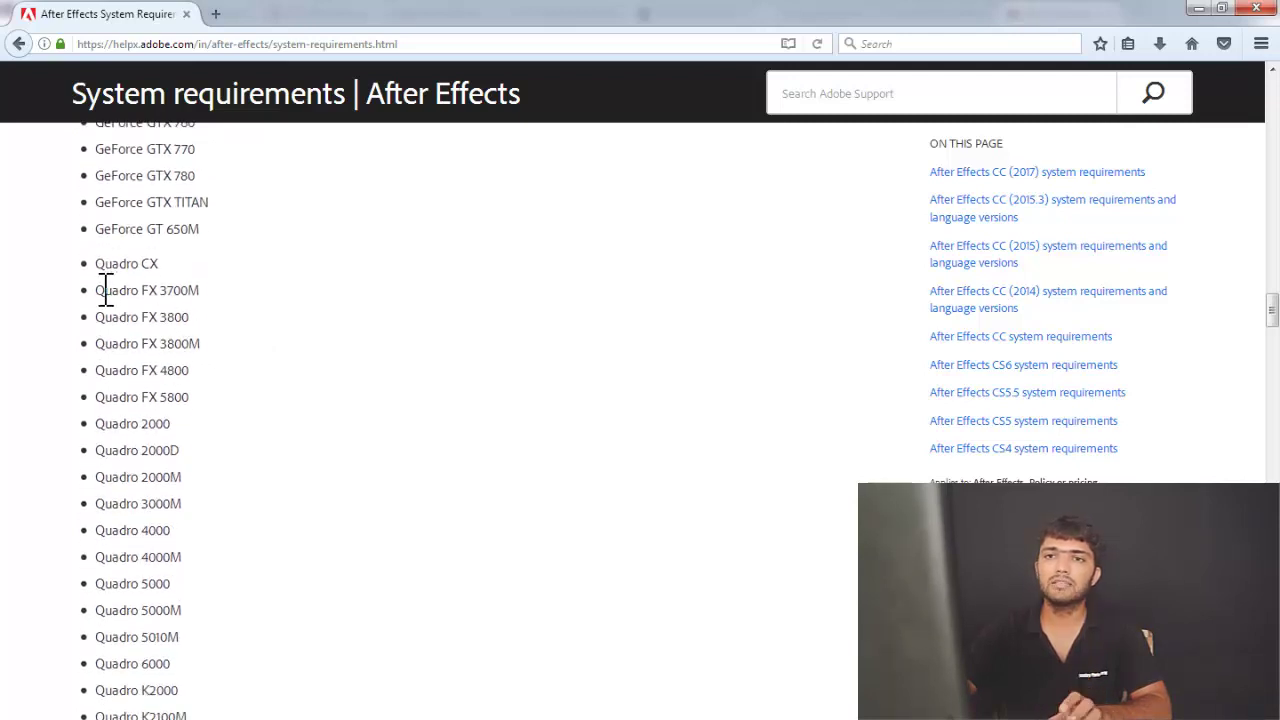
{"action": "left_click_drag", "start_coordinate": [106, 290], "coordinate": [189, 285]}
{"action": "right_click", "coordinate": [188, 290]}
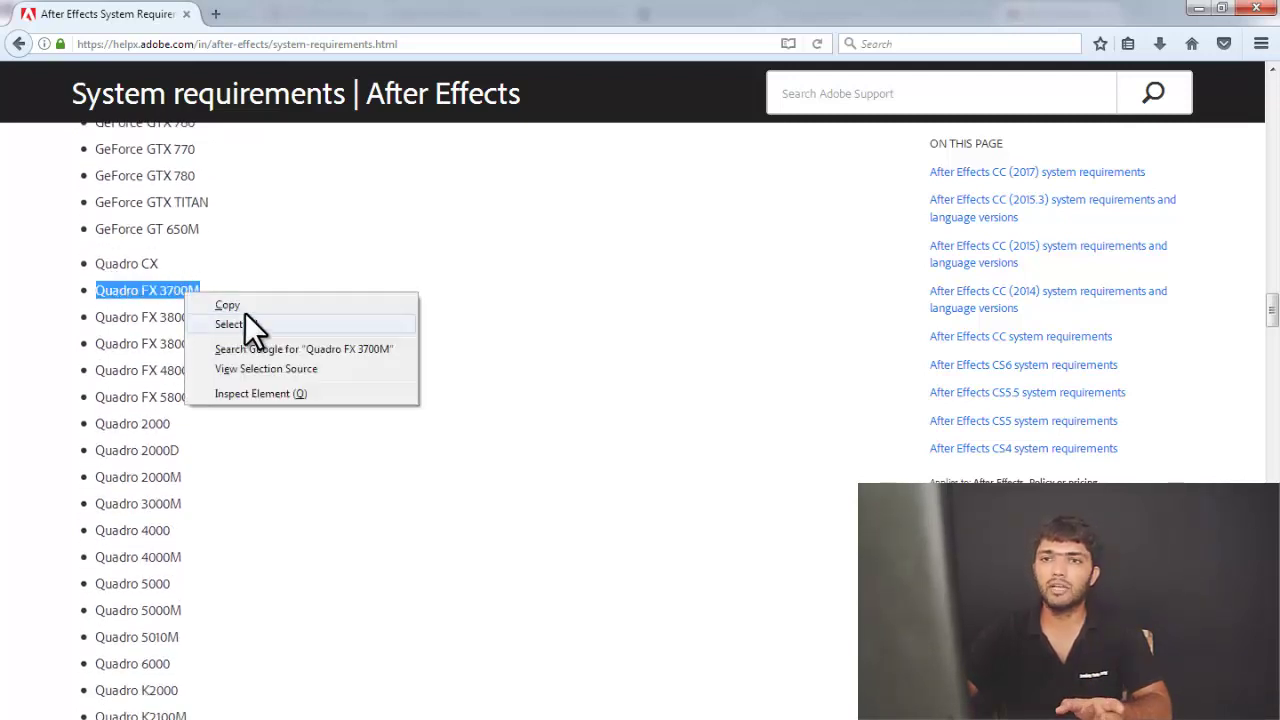
{"action": "left_click", "coordinate": [241, 307]}
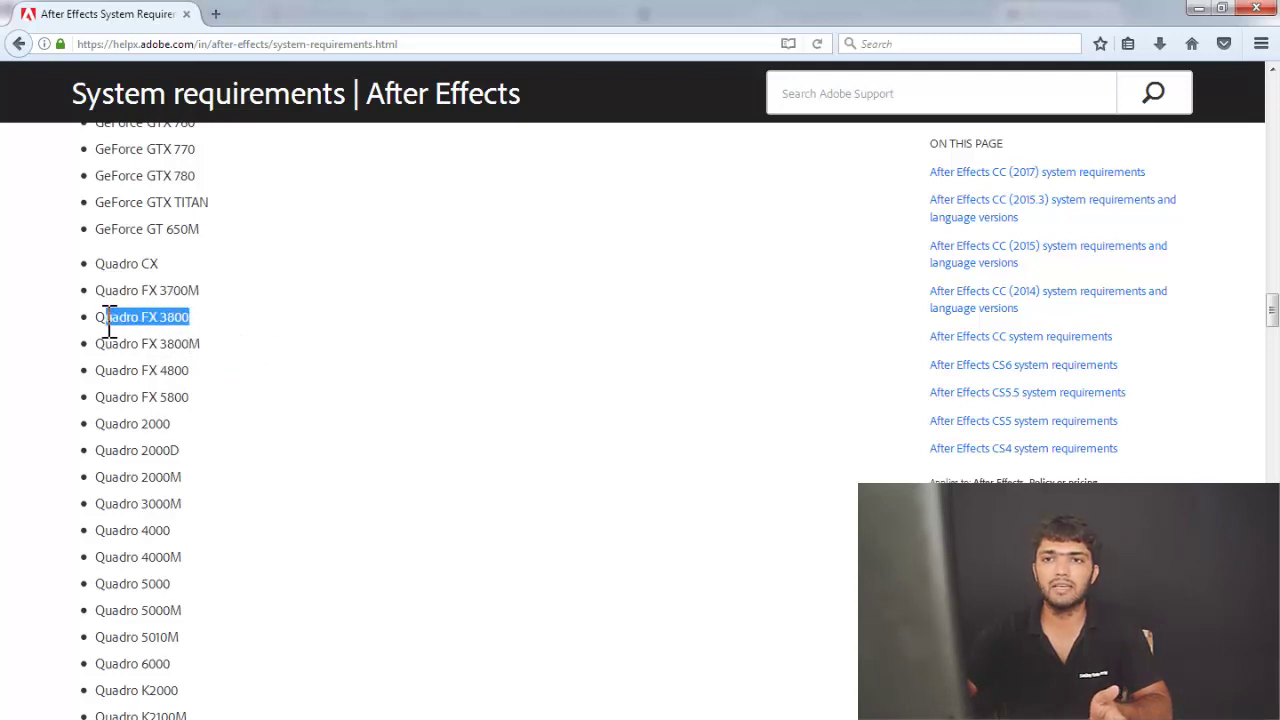
{"action": "left_click_drag", "start_coordinate": [203, 347], "coordinate": [97, 345]}
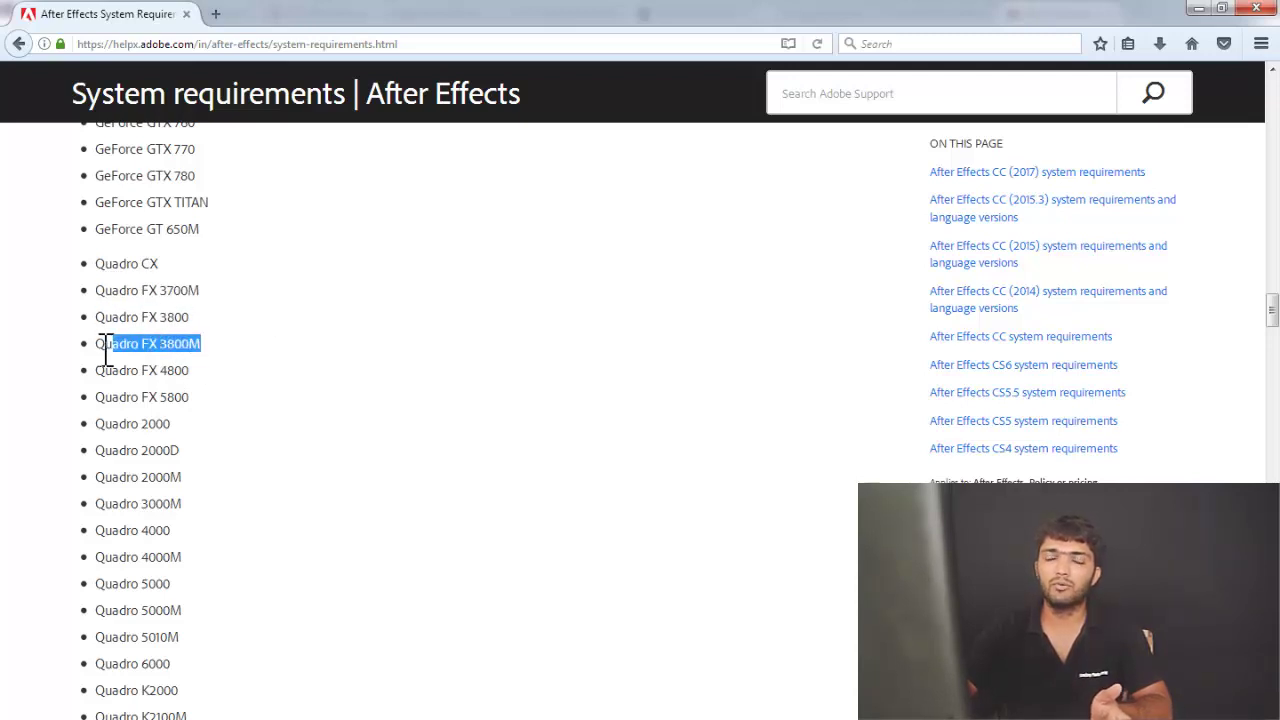
{"action": "left_click", "coordinate": [157, 352]}
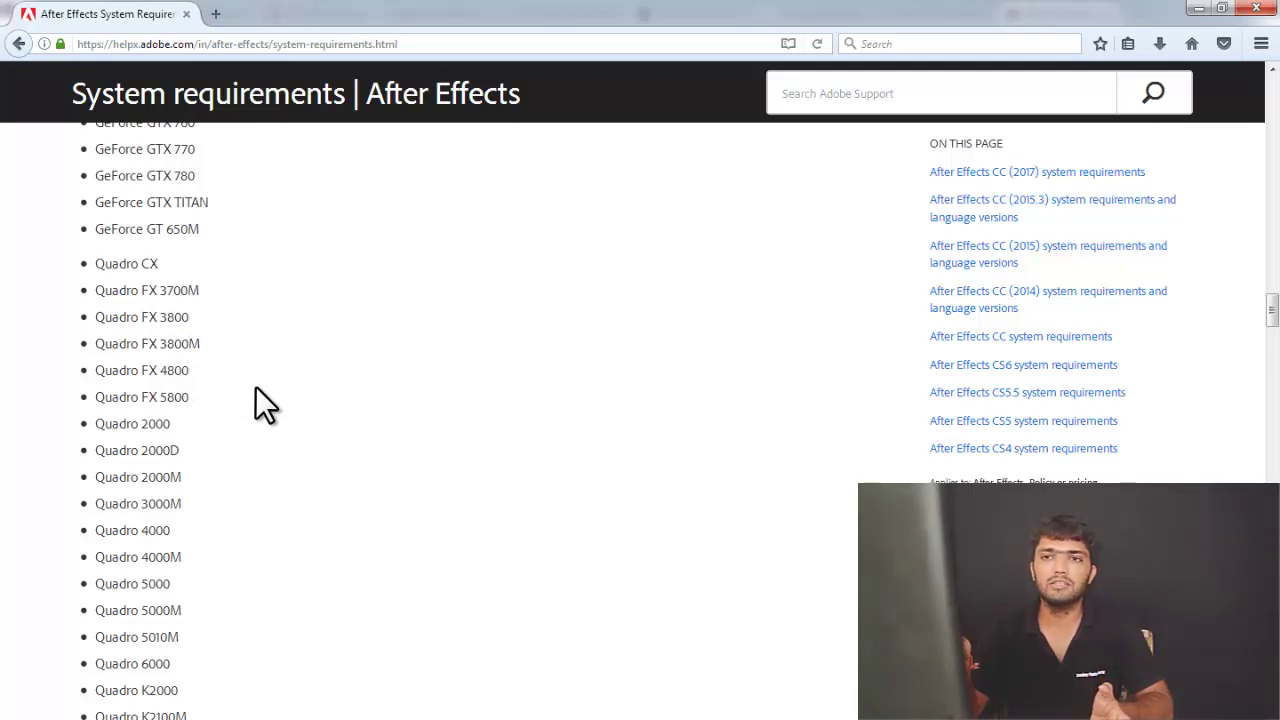
{"action": "scroll", "coordinate": [240, 396], "scroll_direction": "down", "scroll_amount": 4}
{"action": "scroll", "coordinate": [220, 407], "scroll_direction": "down", "scroll_amount": 3}
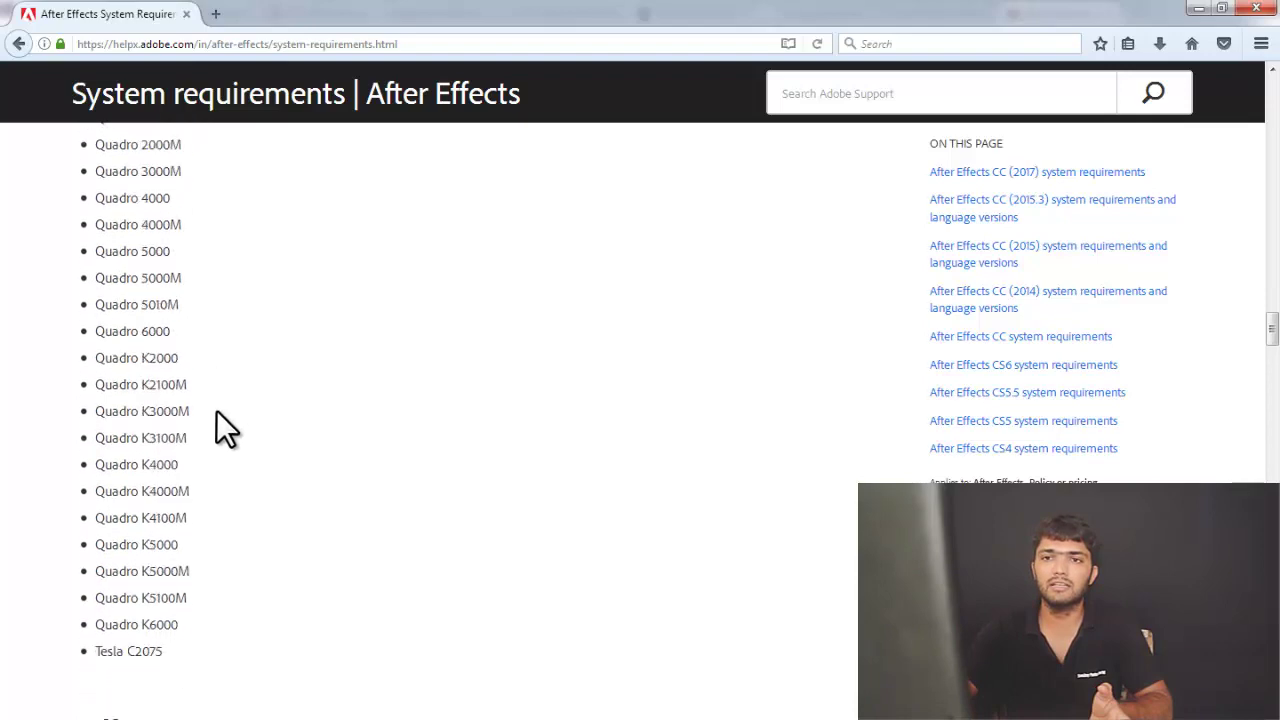
{"action": "scroll", "coordinate": [150, 407], "scroll_direction": "down", "scroll_amount": 7}
{"action": "scroll", "coordinate": [750, 632], "scroll_direction": "up", "scroll_amount": 10}
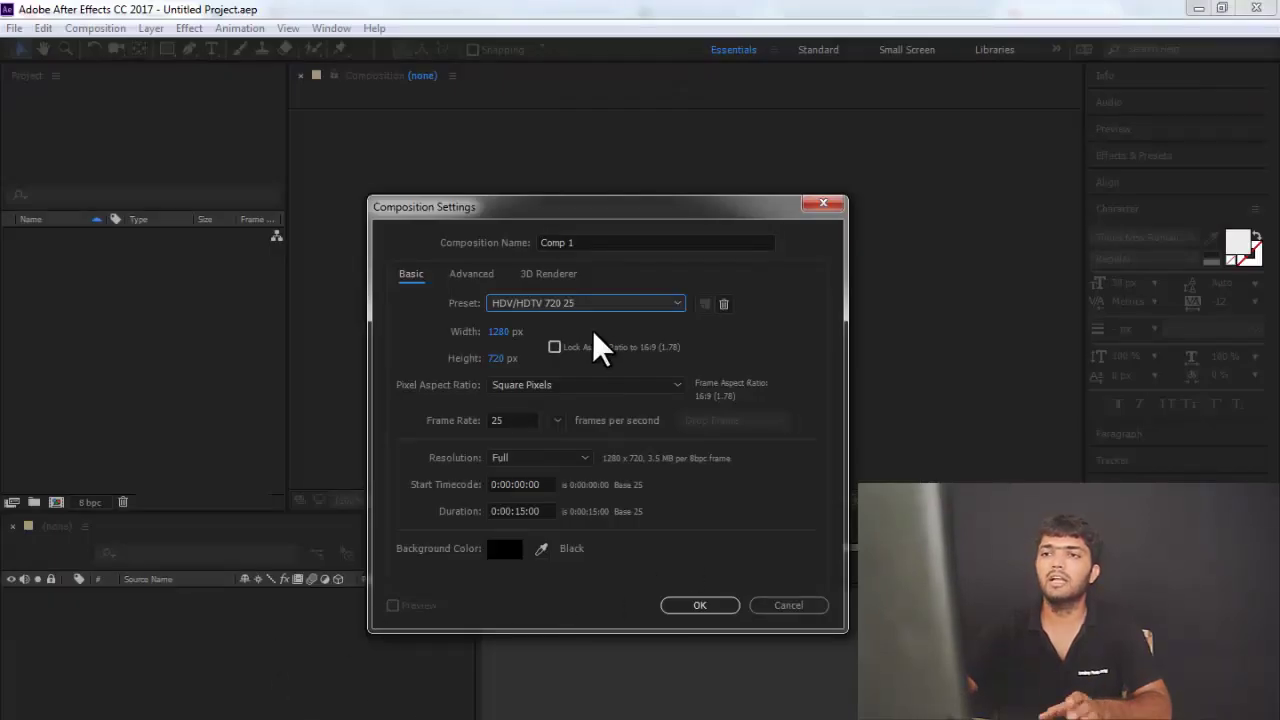
Review Comp 1's Preset and Frame Rate dropdown options while on HDV/HDTV 720 25
{"action": "left_click", "coordinate": [555, 304]}
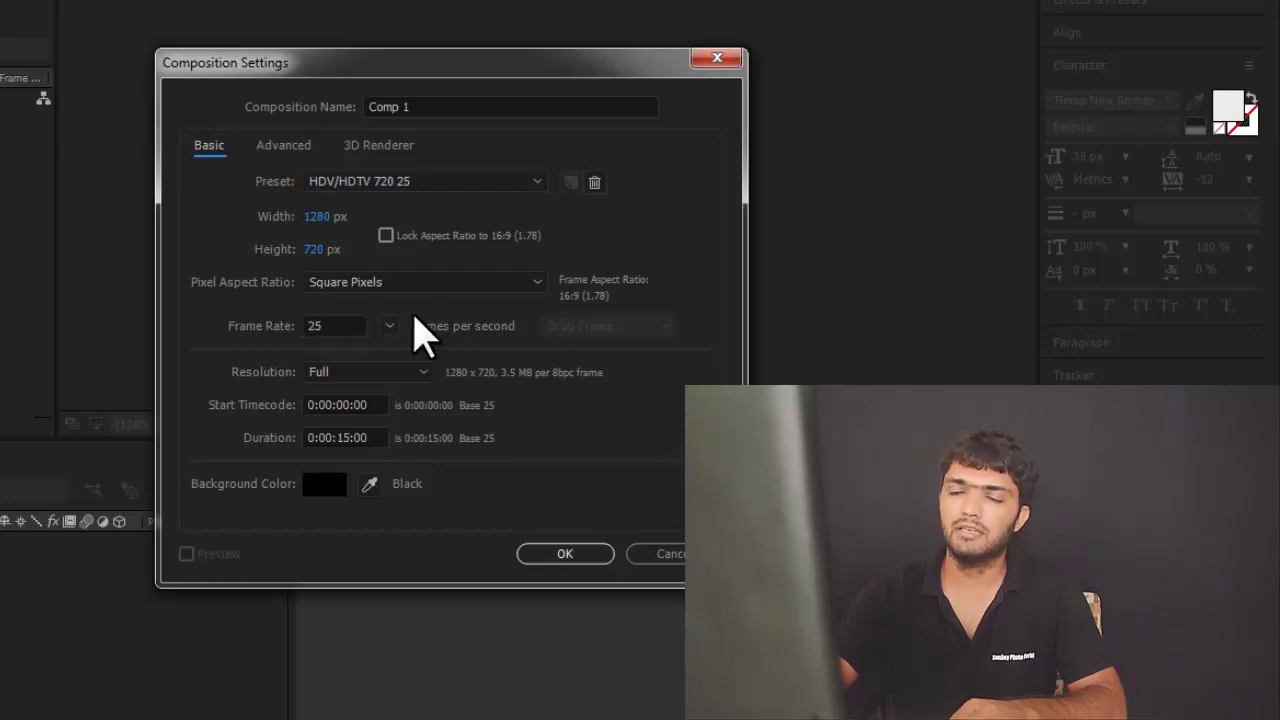
{"action": "left_click", "coordinate": [413, 181]}
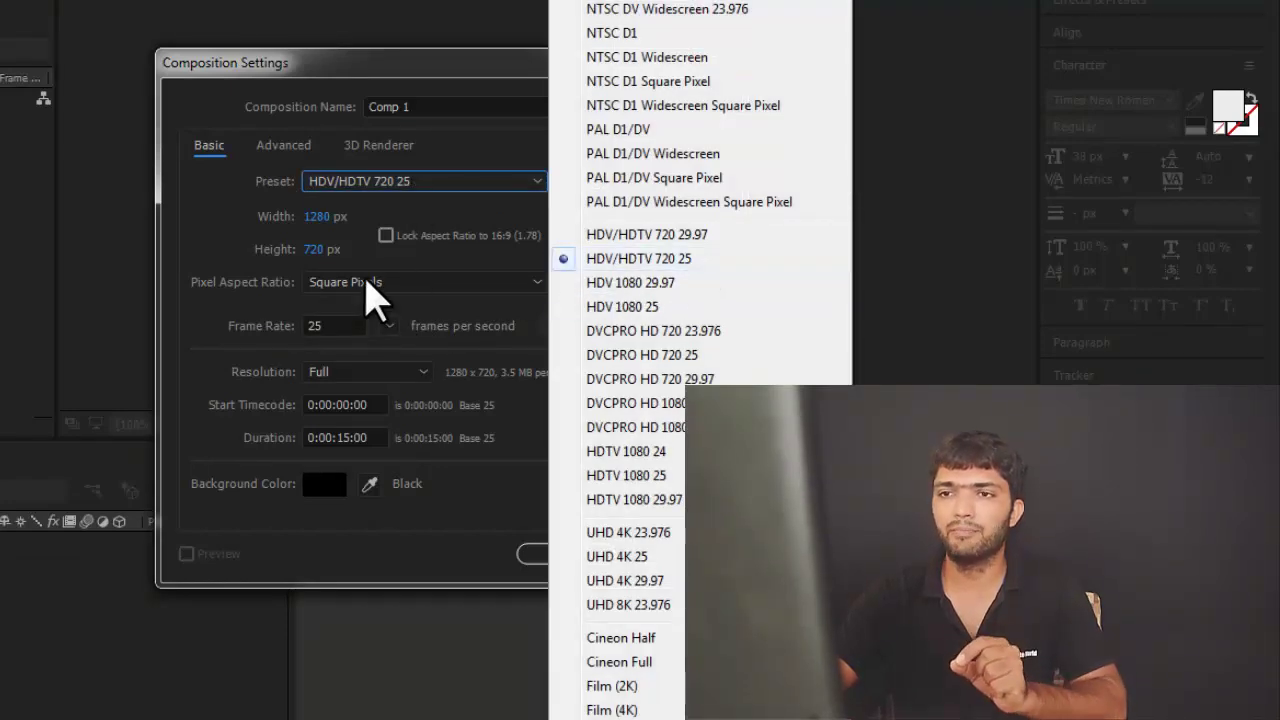
{"action": "left_click", "coordinate": [415, 318]}
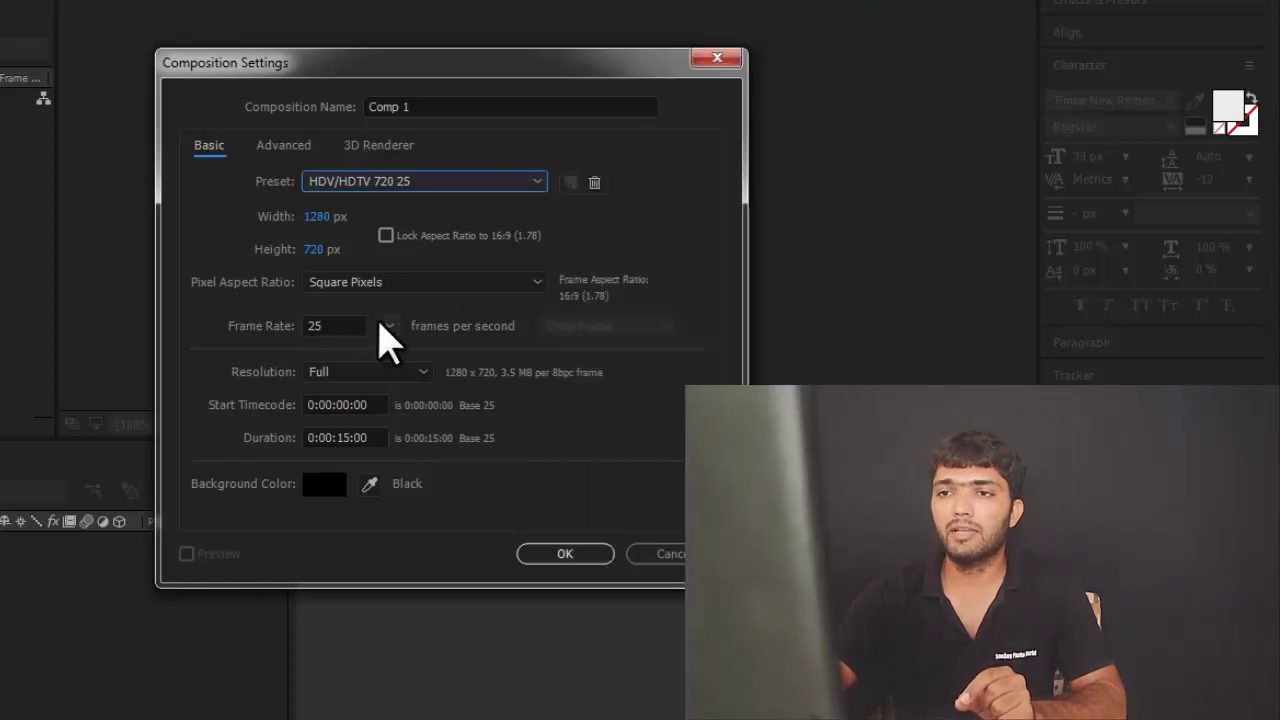
{"action": "left_click", "coordinate": [389, 326]}
{"action": "left_click", "coordinate": [405, 180]}
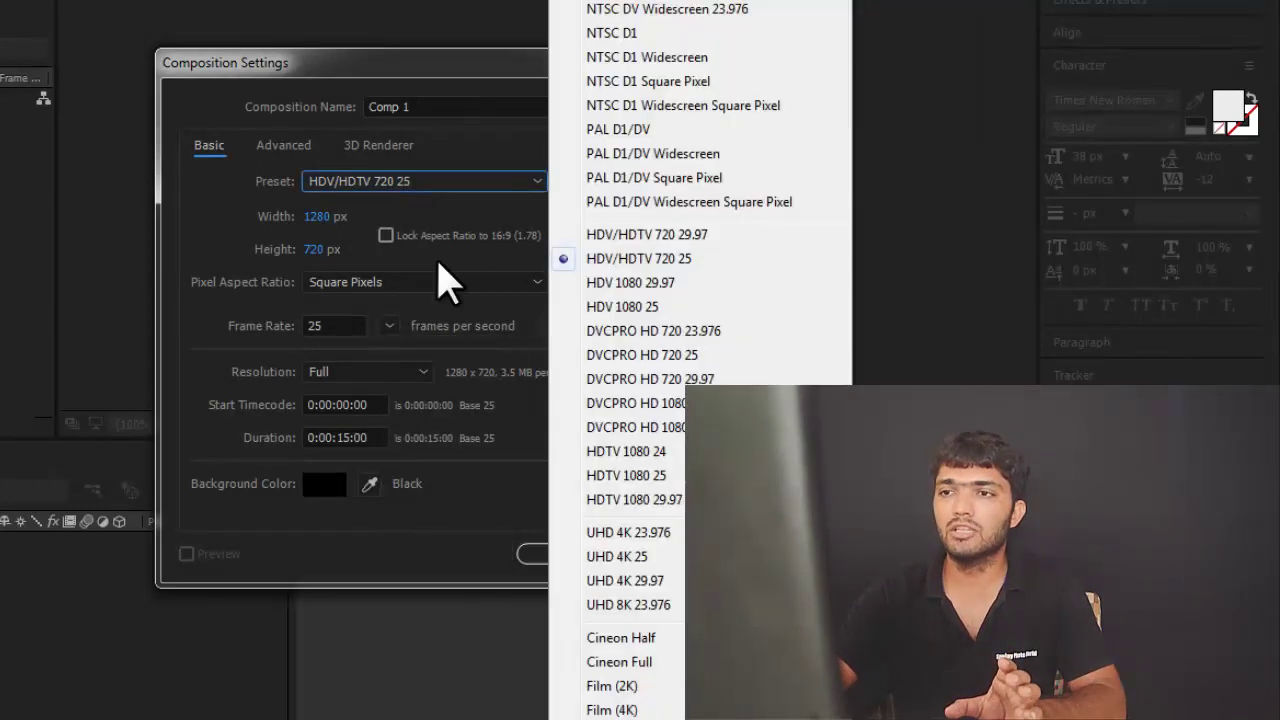
{"action": "left_click", "coordinate": [341, 334]}
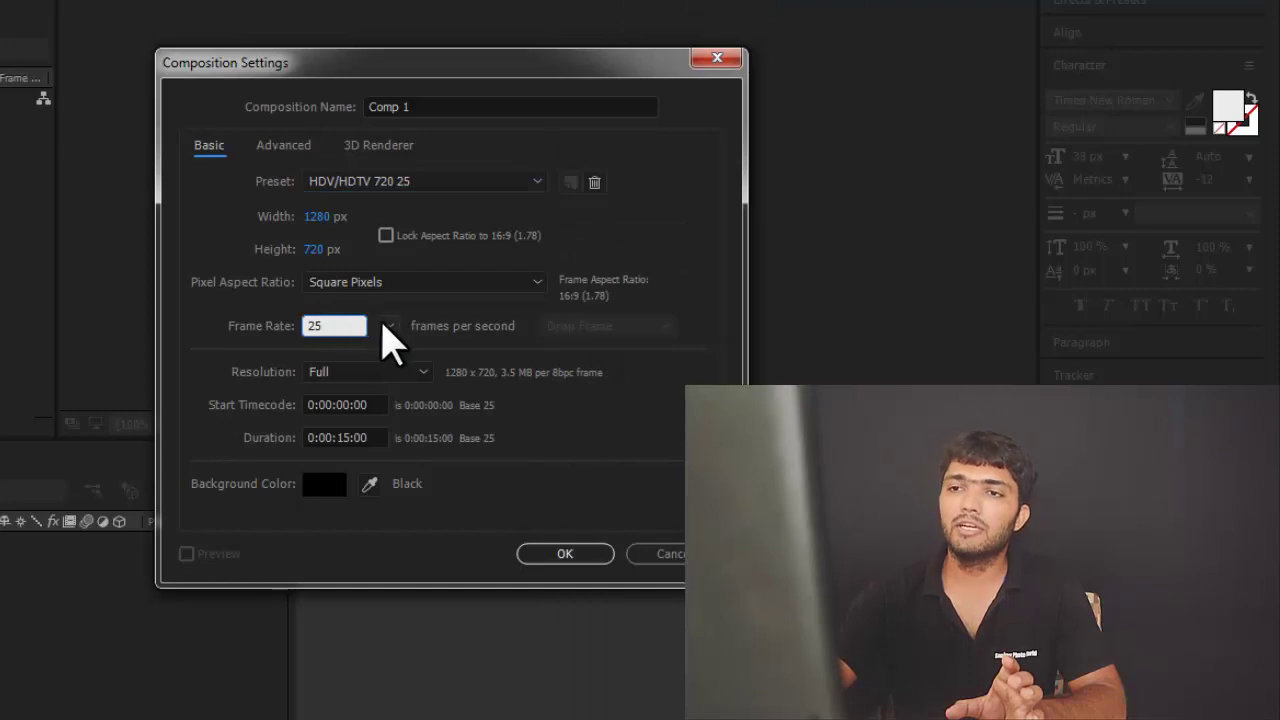
{"action": "left_click", "coordinate": [390, 327]}
Try 24, 30 and 50 fps, then settle on a 59.94 fps frame rate
{"action": "left_click", "coordinate": [420, 447]}
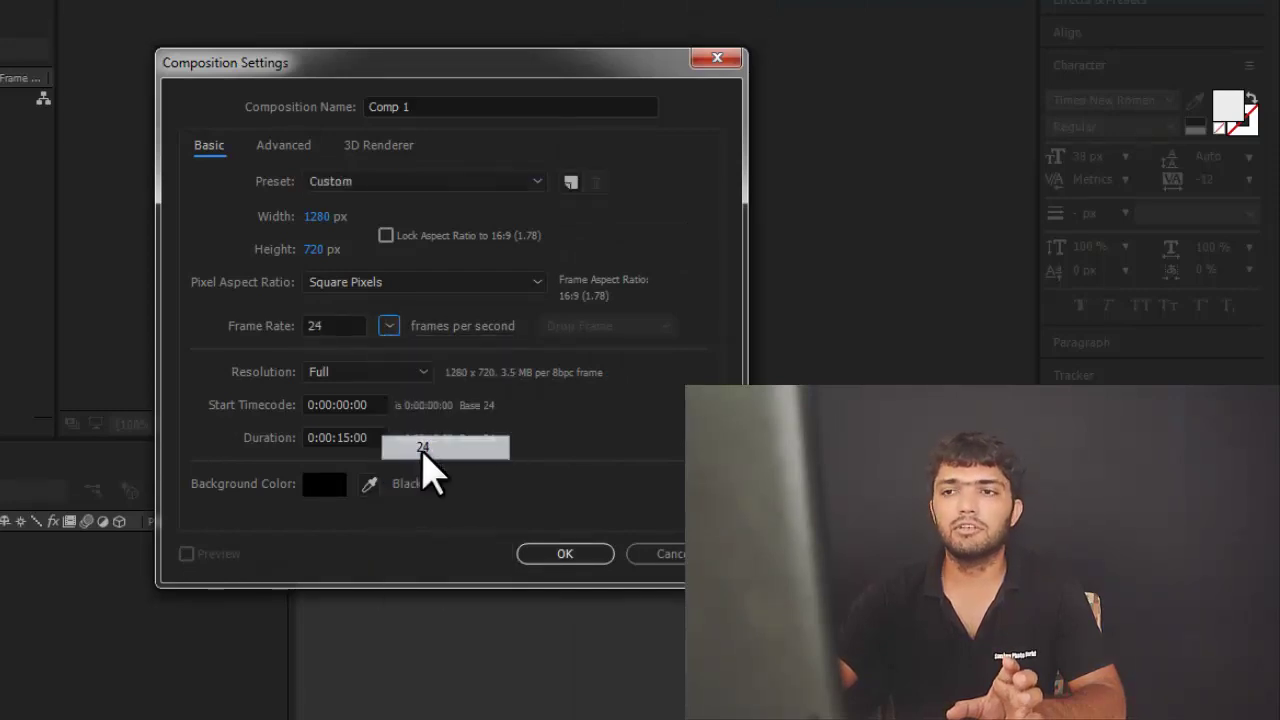
{"action": "left_click", "coordinate": [389, 326]}
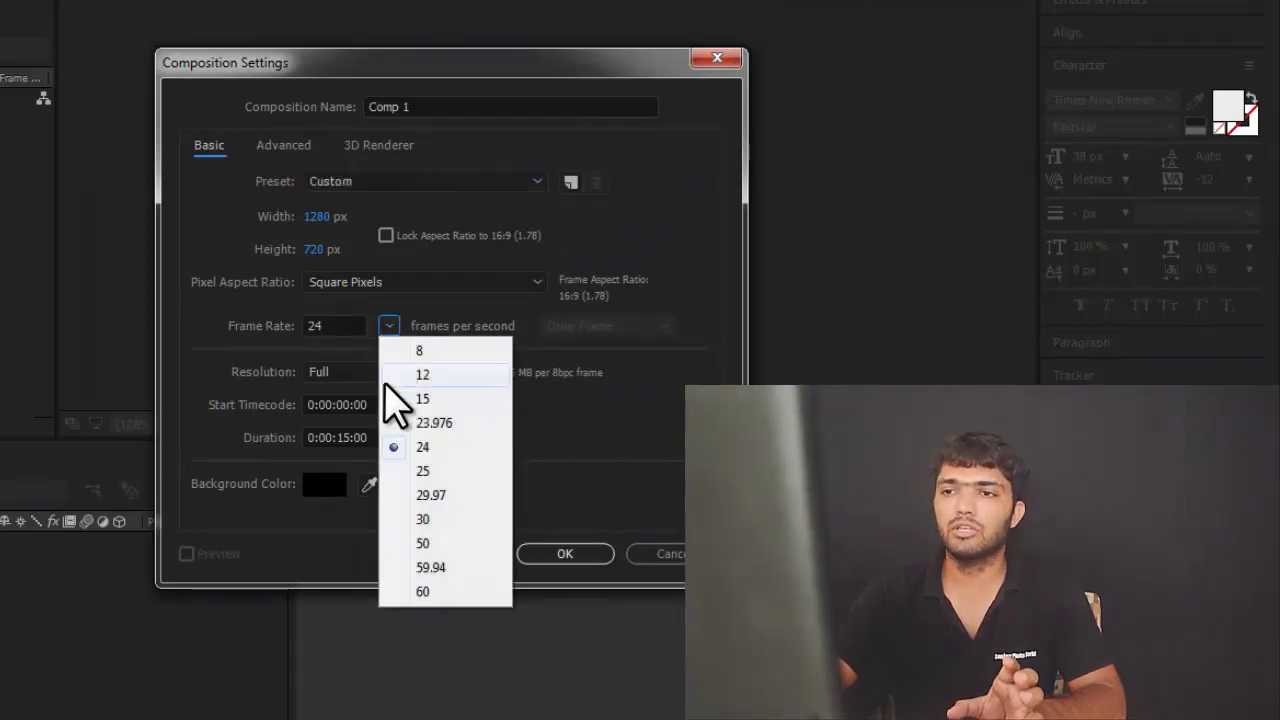
{"action": "left_click", "coordinate": [425, 519]}
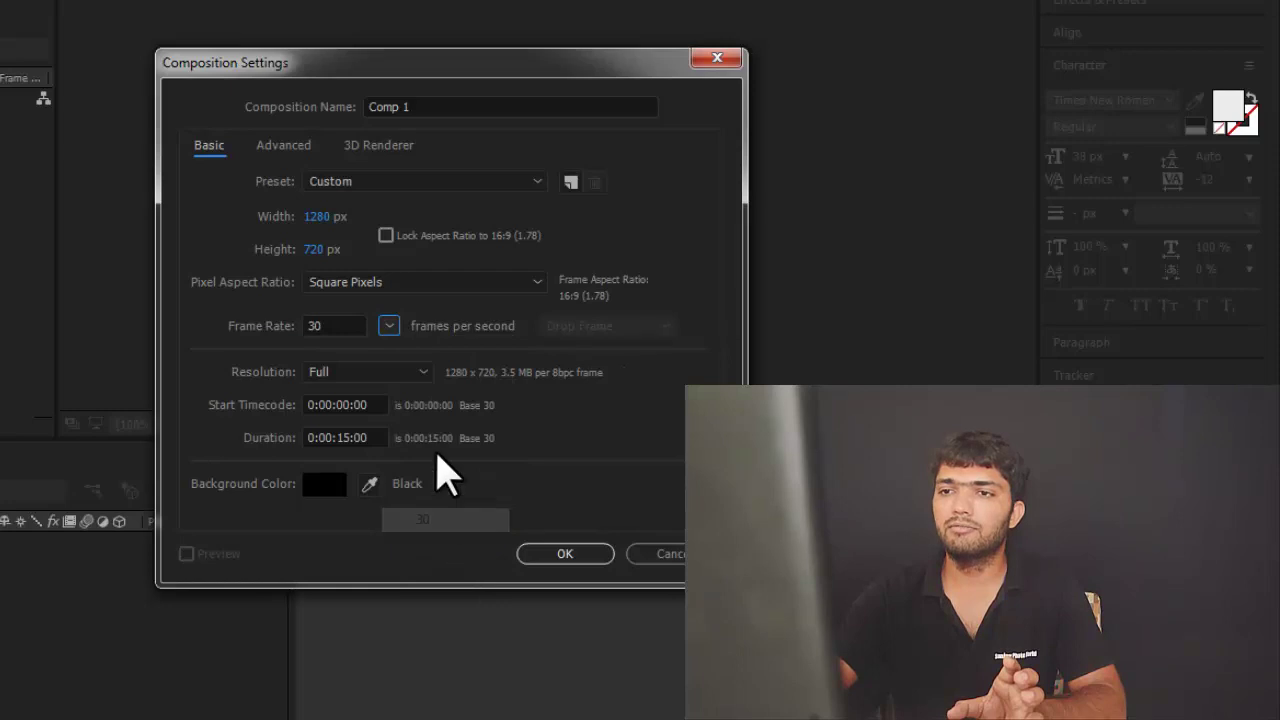
{"action": "left_click", "coordinate": [389, 326]}
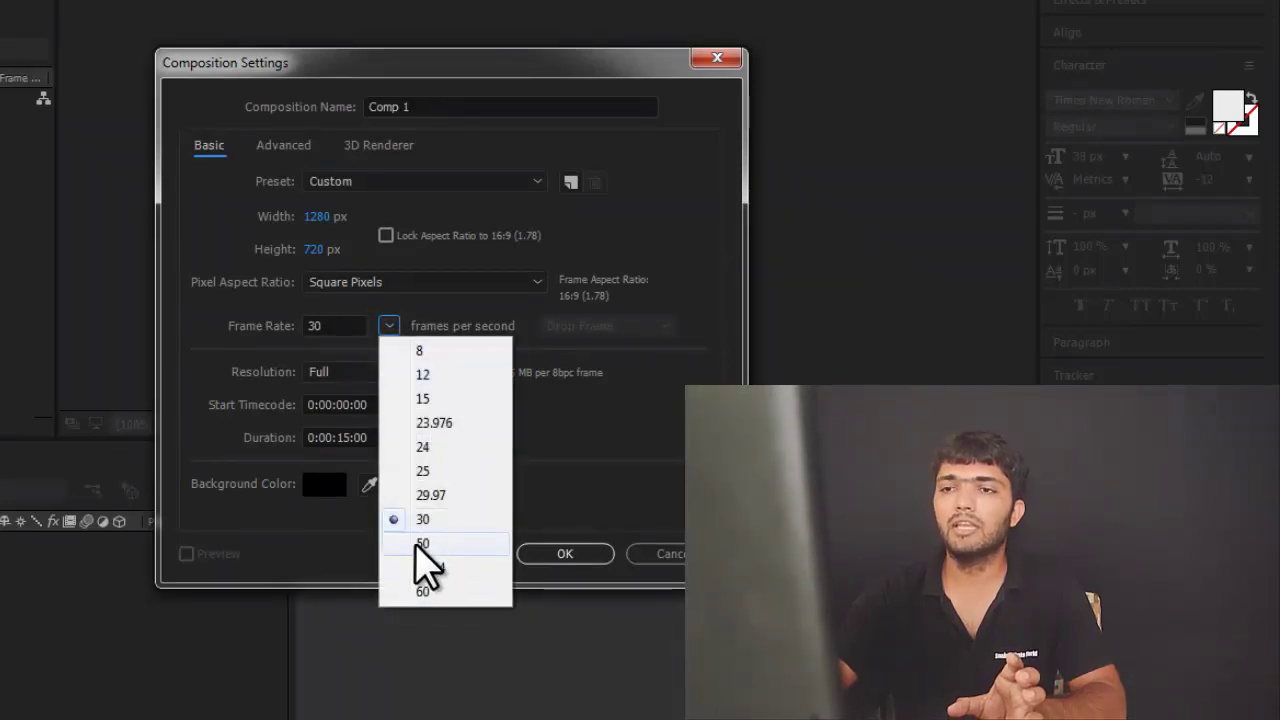
{"action": "left_click", "coordinate": [422, 543]}
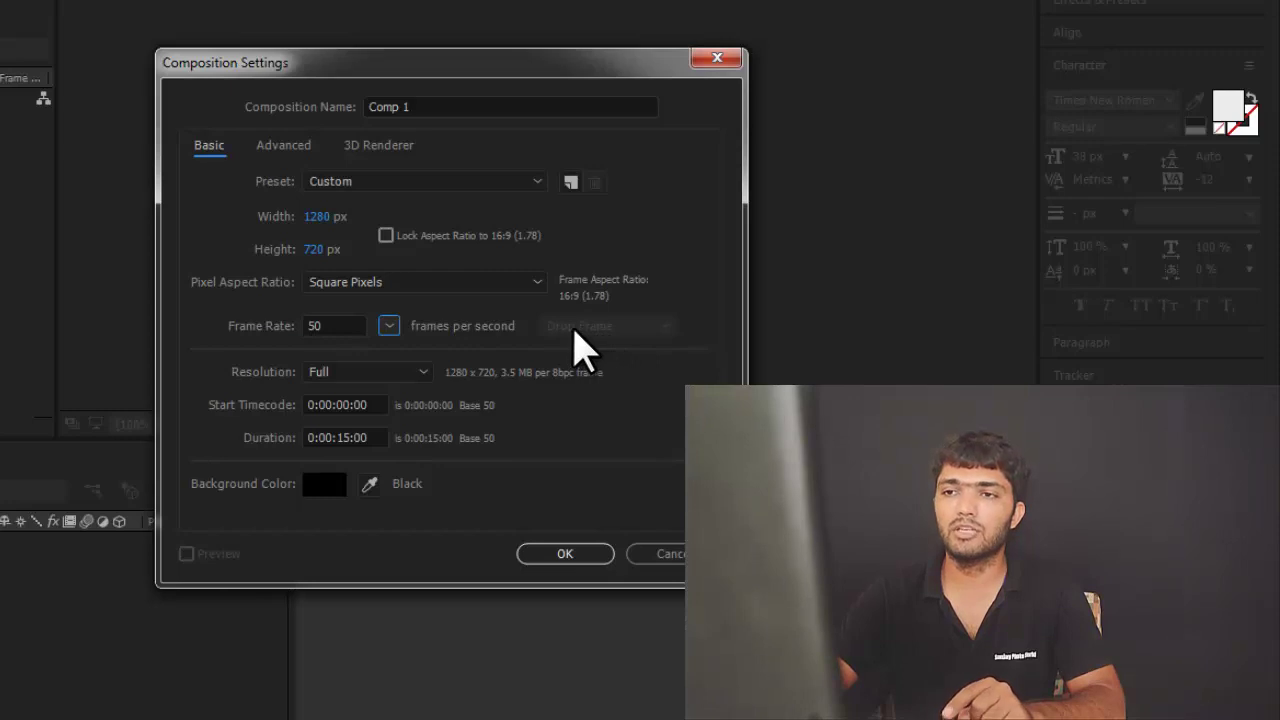
{"action": "left_click", "coordinate": [389, 326]}
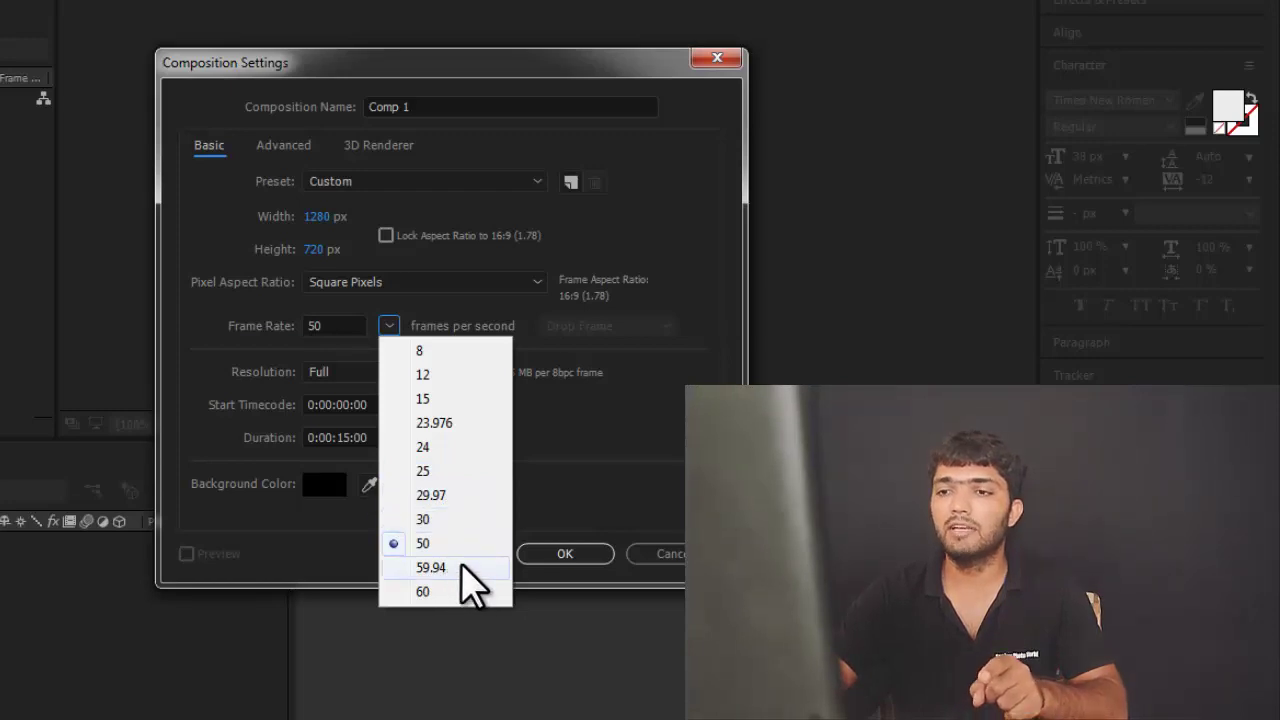
{"action": "left_click", "coordinate": [432, 567]}
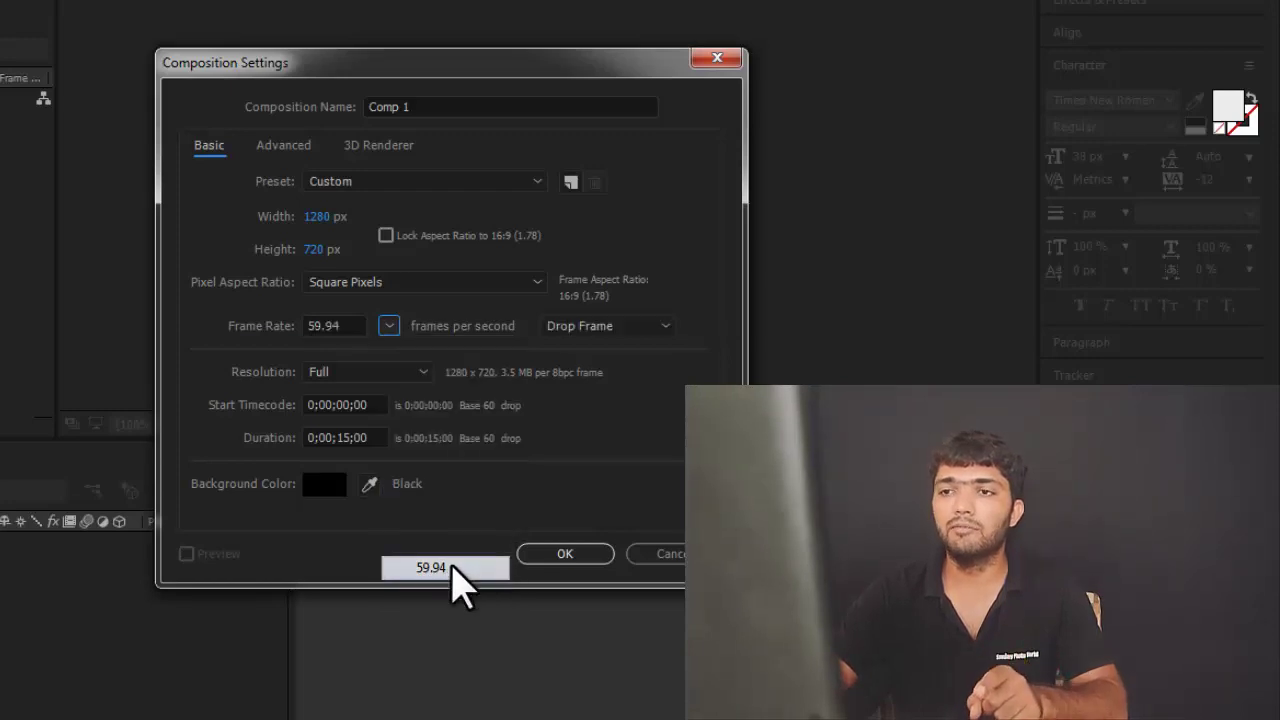
Keep Drop Frame timecode for the 59.94 fps composition
{"action": "left_click", "coordinate": [590, 328]}
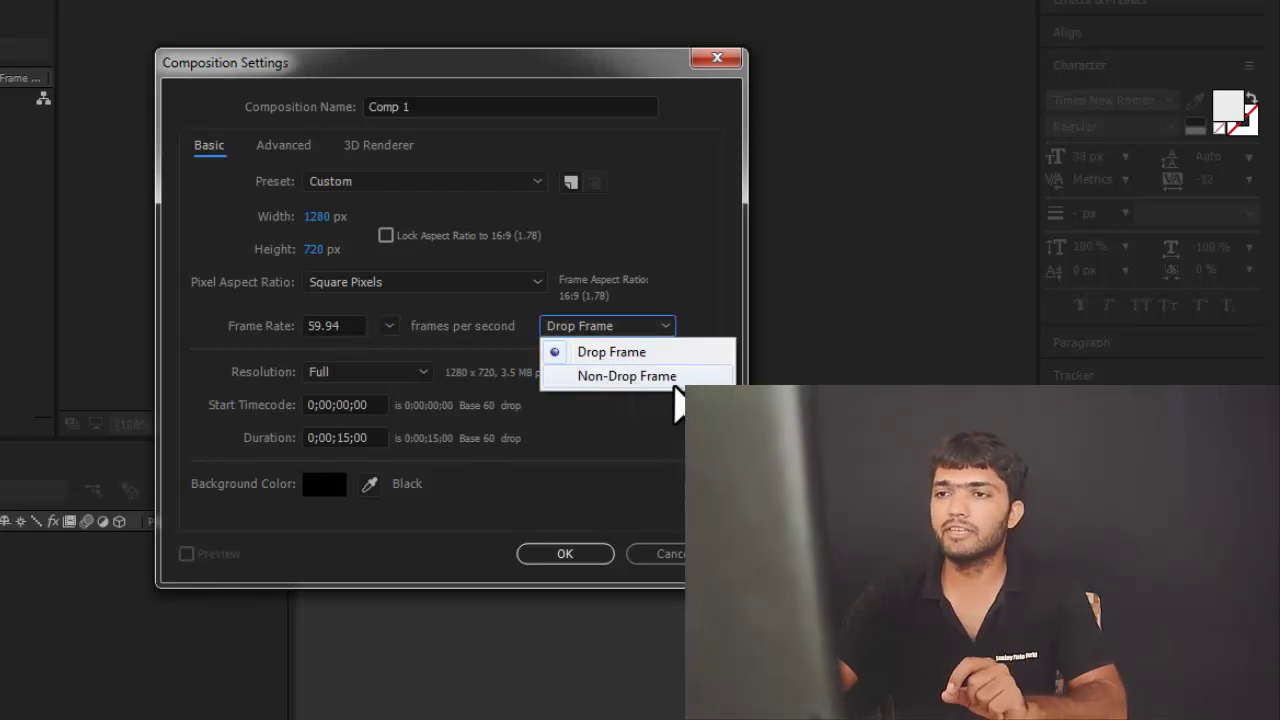
{"action": "left_click", "coordinate": [485, 330]}
{"action": "left_click", "coordinate": [296, 325]}
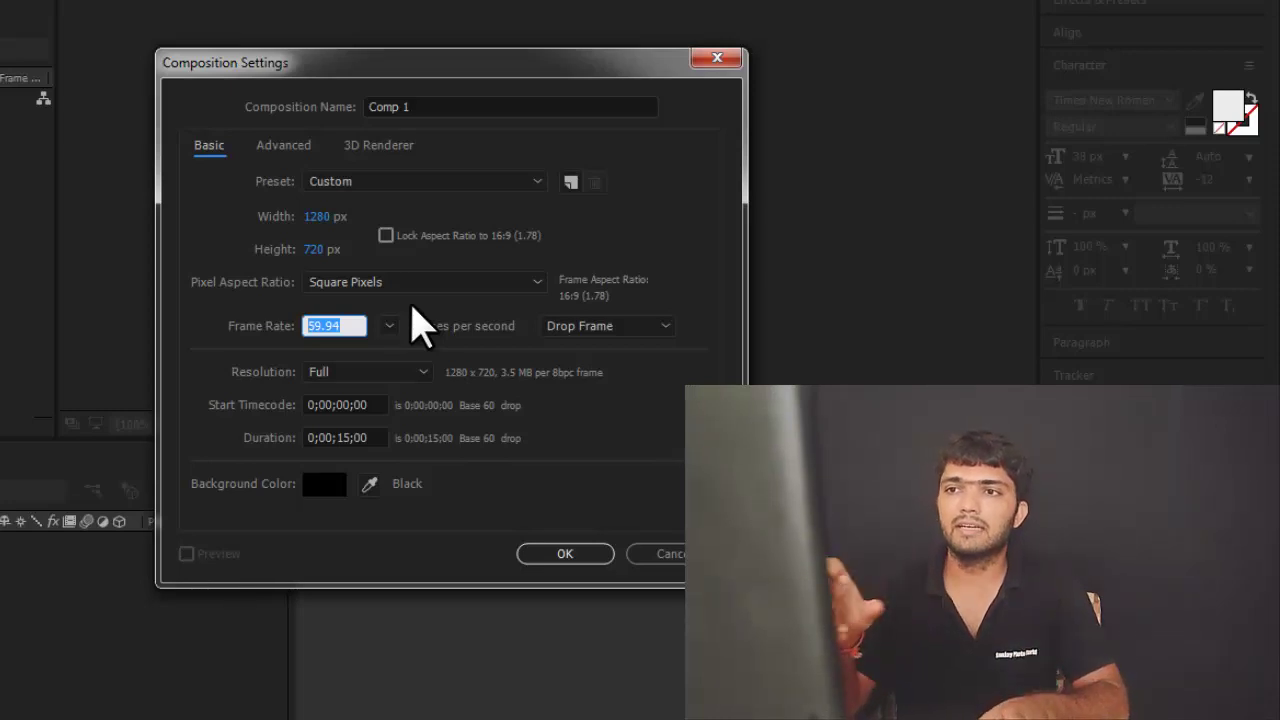
{"action": "left_click", "coordinate": [580, 328]}
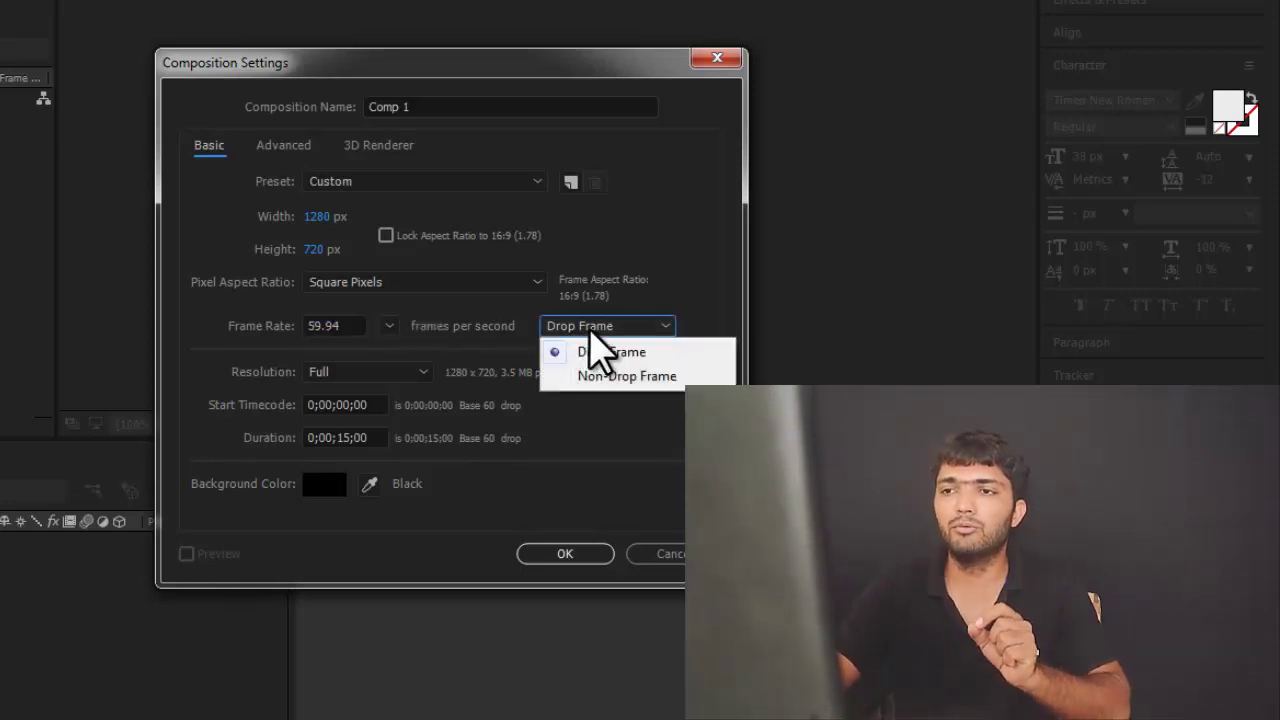
{"action": "left_click", "coordinate": [690, 345]}
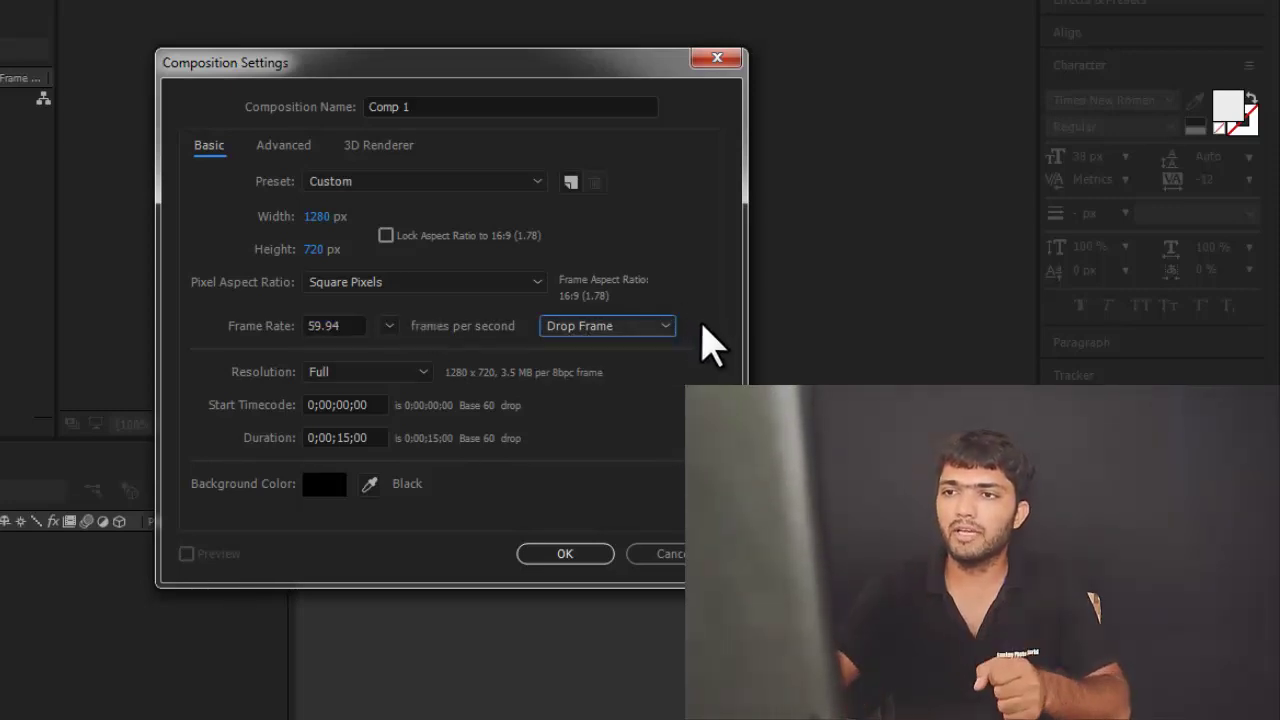
{"action": "left_click", "coordinate": [593, 328]}
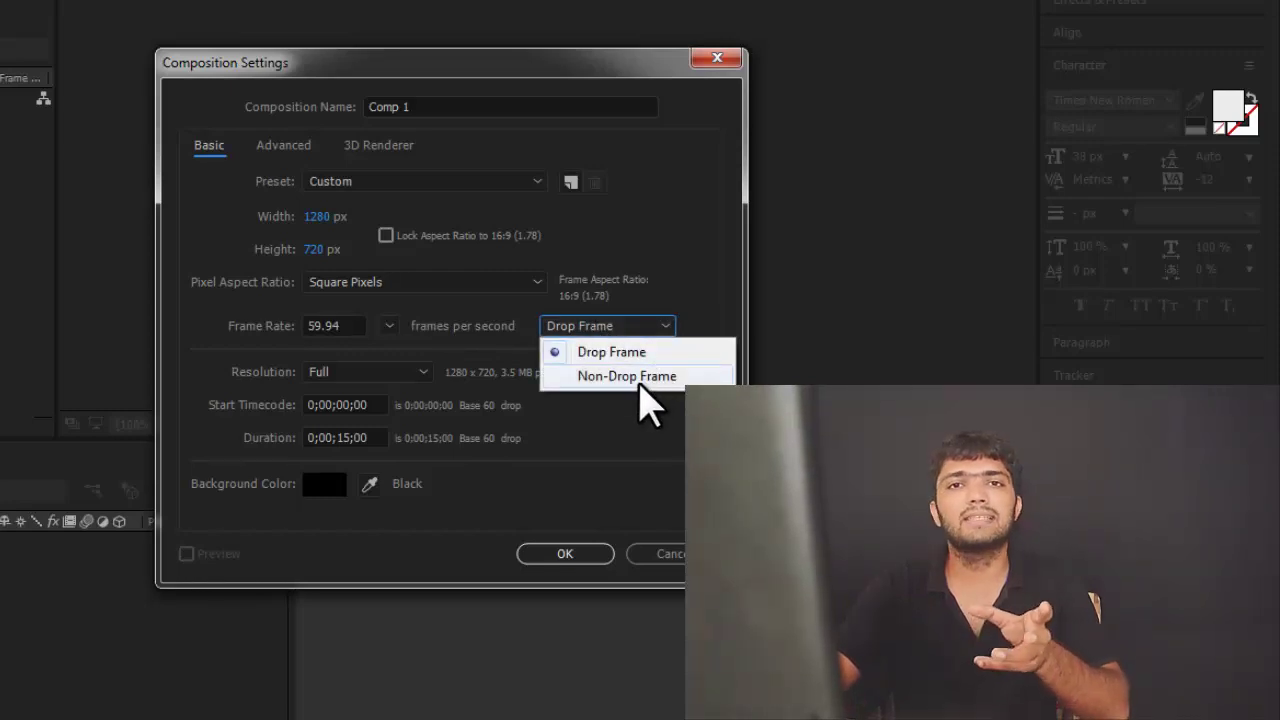
{"action": "left_click", "coordinate": [611, 436]}
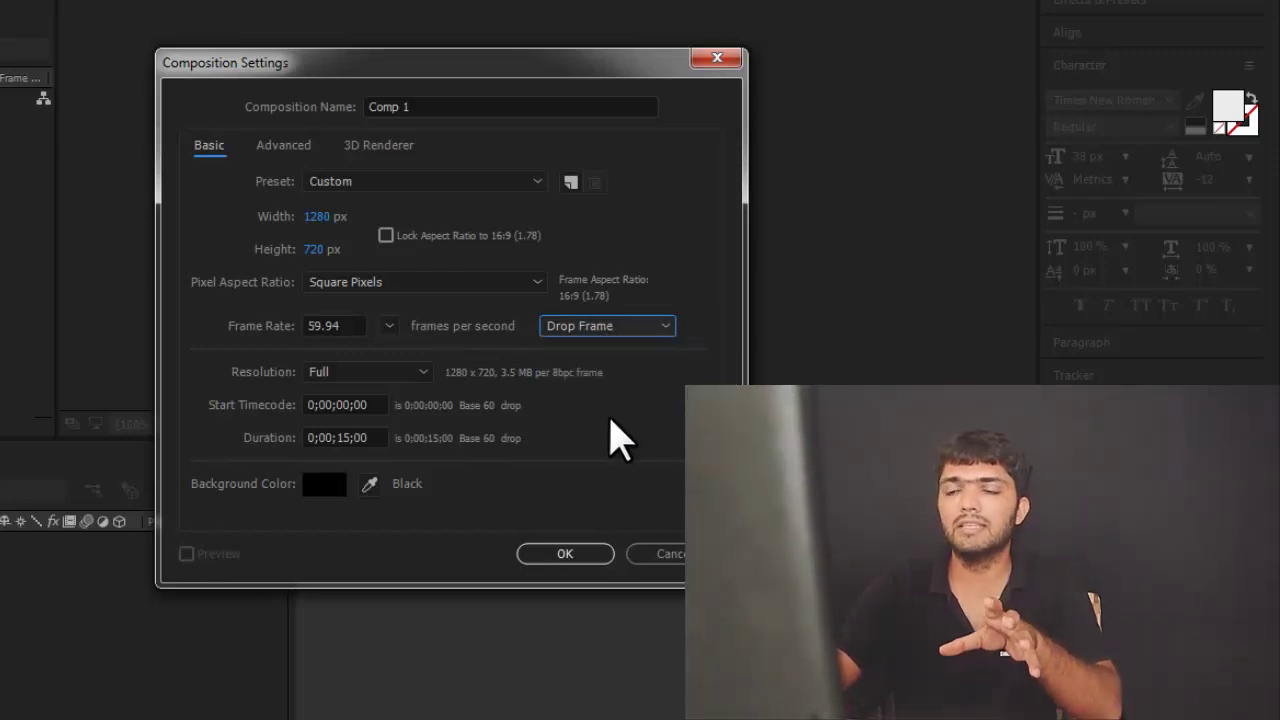
{"action": "left_click", "coordinate": [604, 329]}
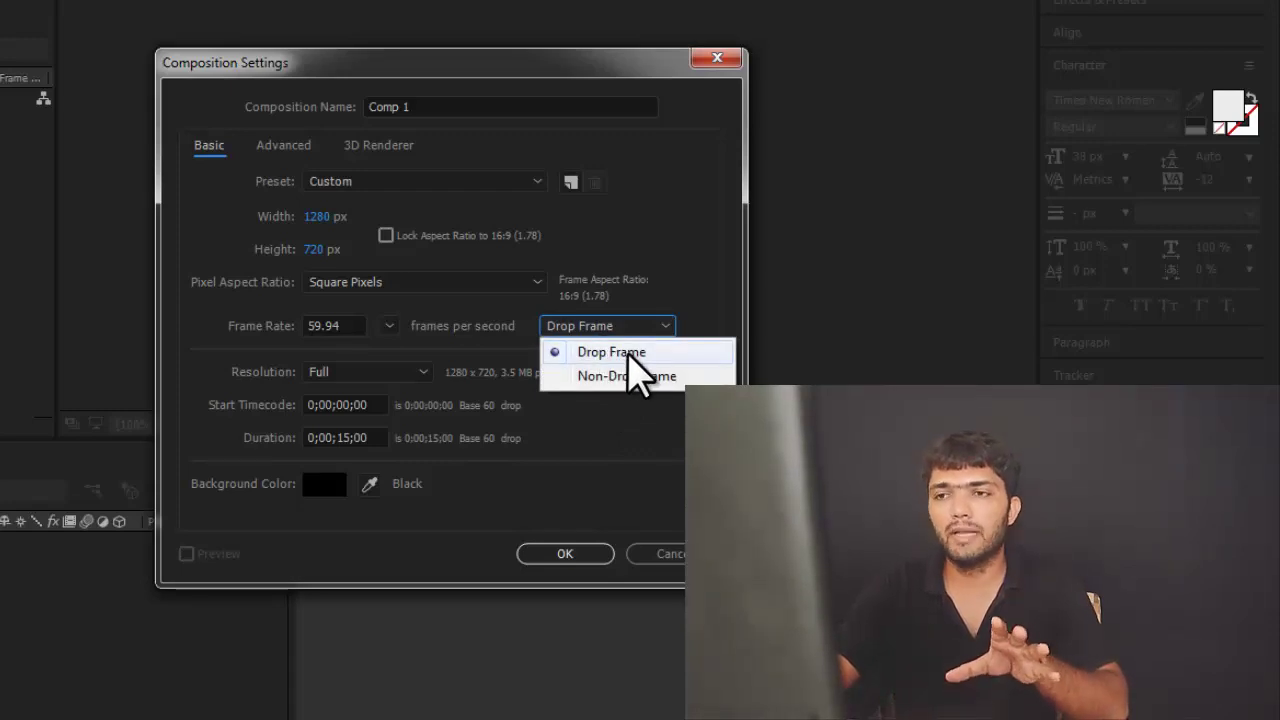
{"action": "left_click", "coordinate": [612, 368]}
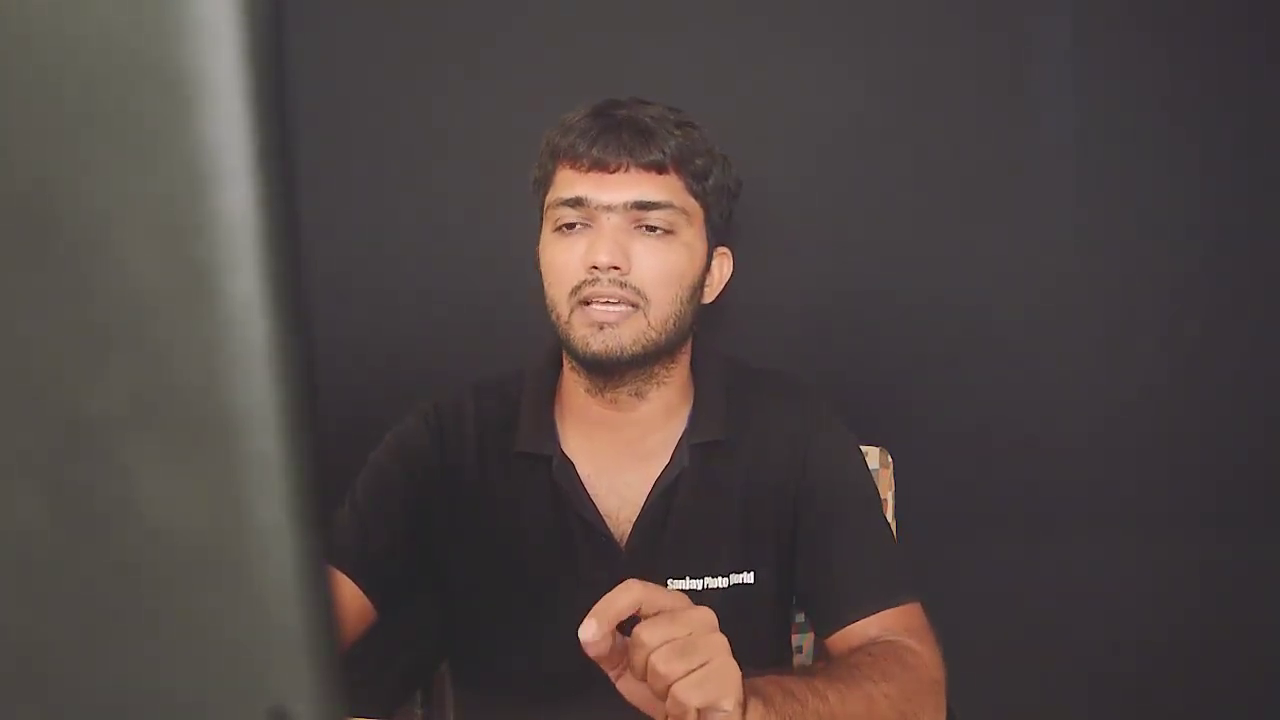
{"action": "left_click", "coordinate": [582, 332]}
{"action": "left_click", "coordinate": [582, 332]}
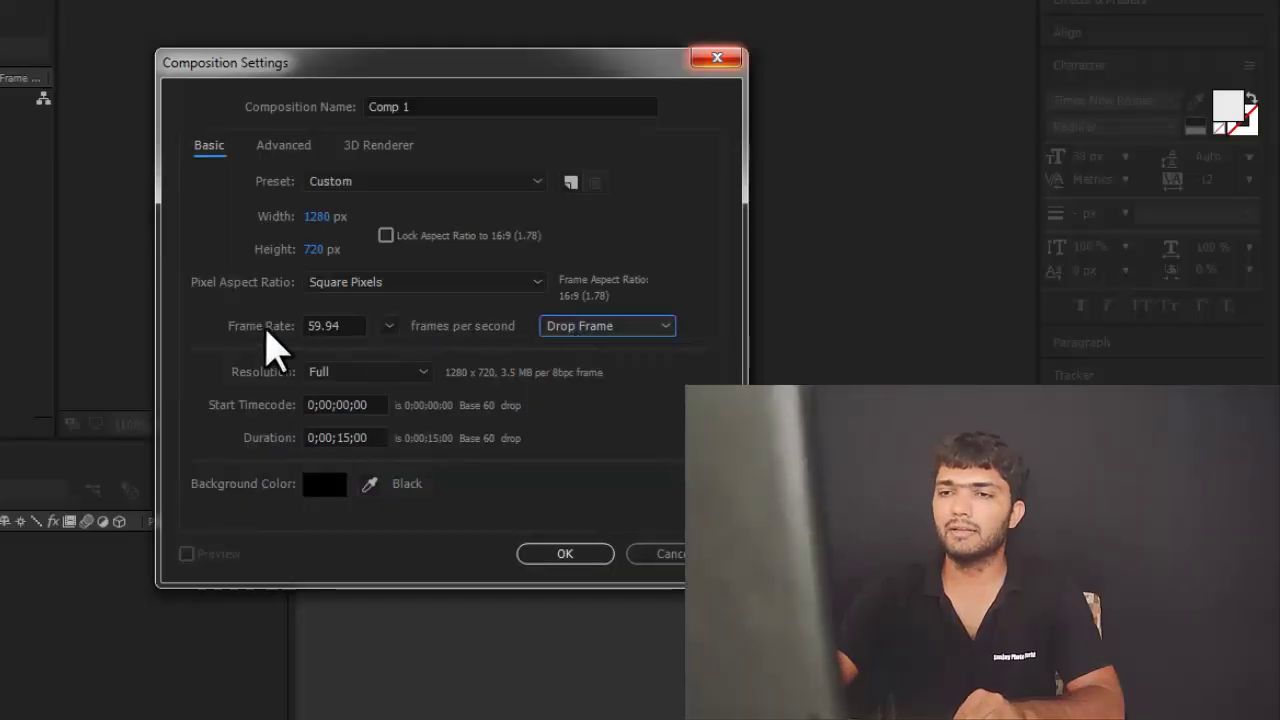
Keep full resolution, zero start timecode and 15-second duration, and create Comp 1
{"action": "left_click", "coordinate": [335, 371]}
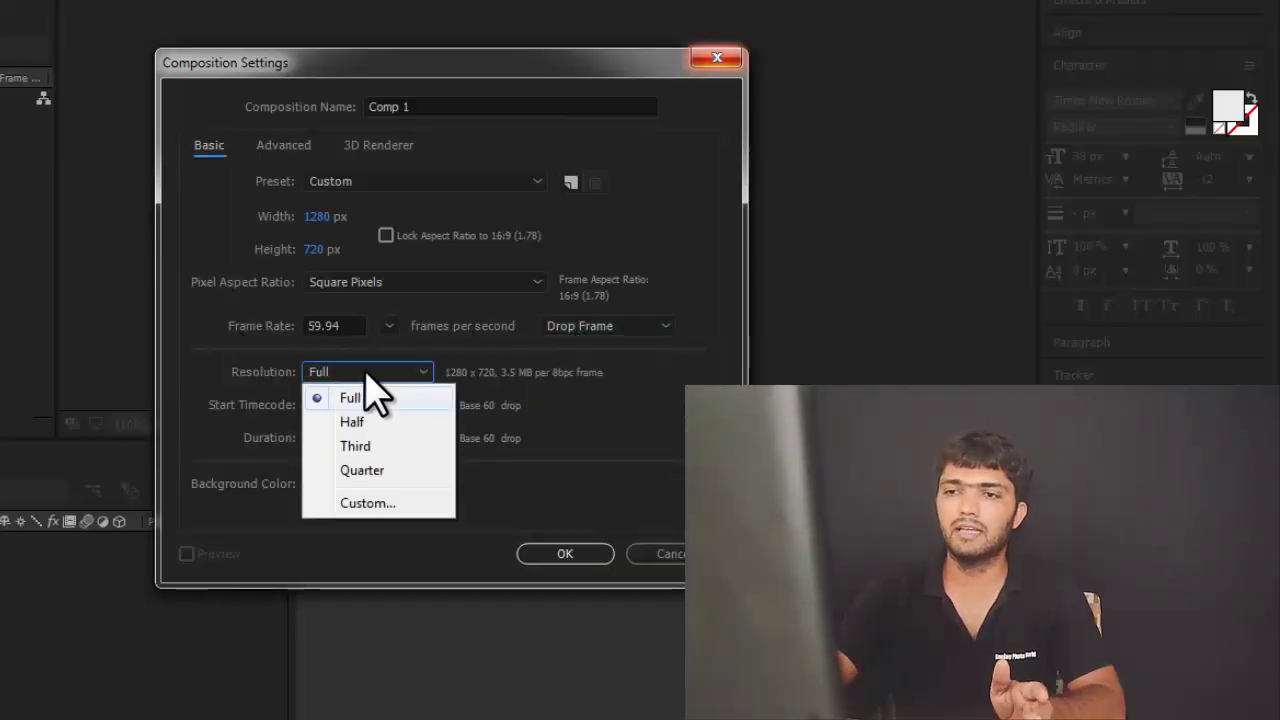
{"action": "left_click", "coordinate": [375, 372]}
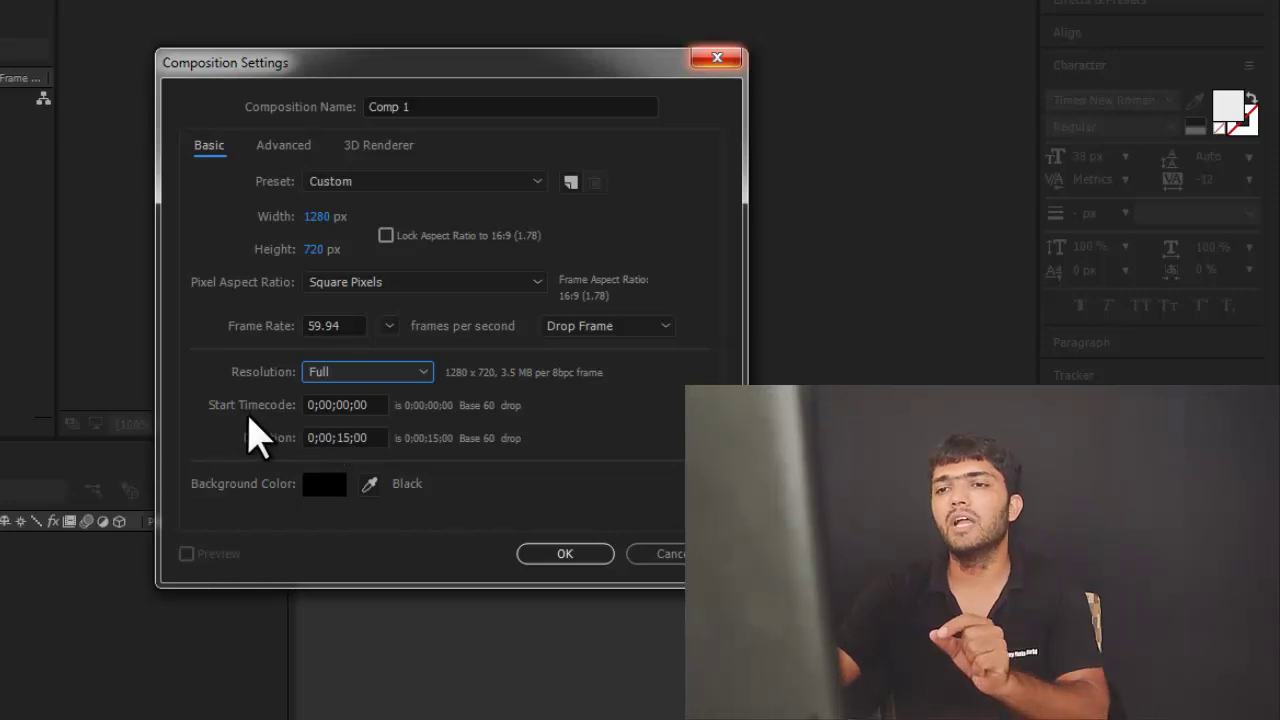
{"action": "left_click", "coordinate": [340, 404]}
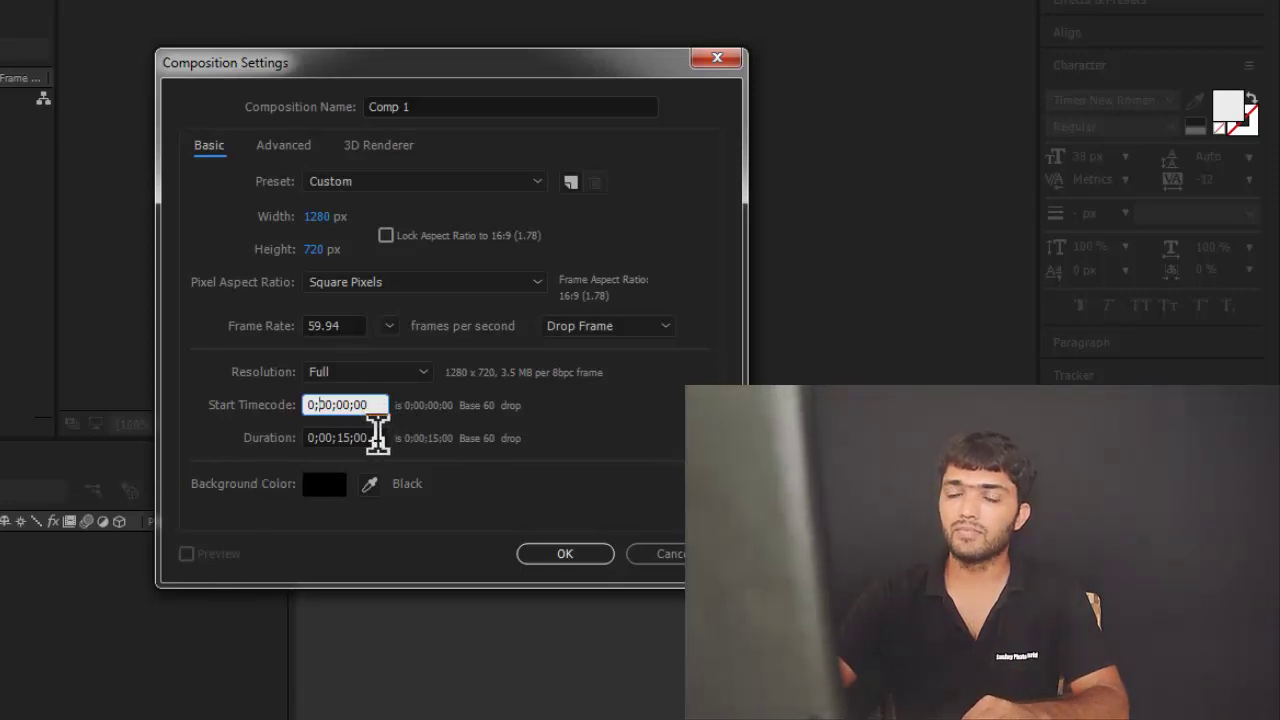
{"action": "left_click", "coordinate": [272, 437]}
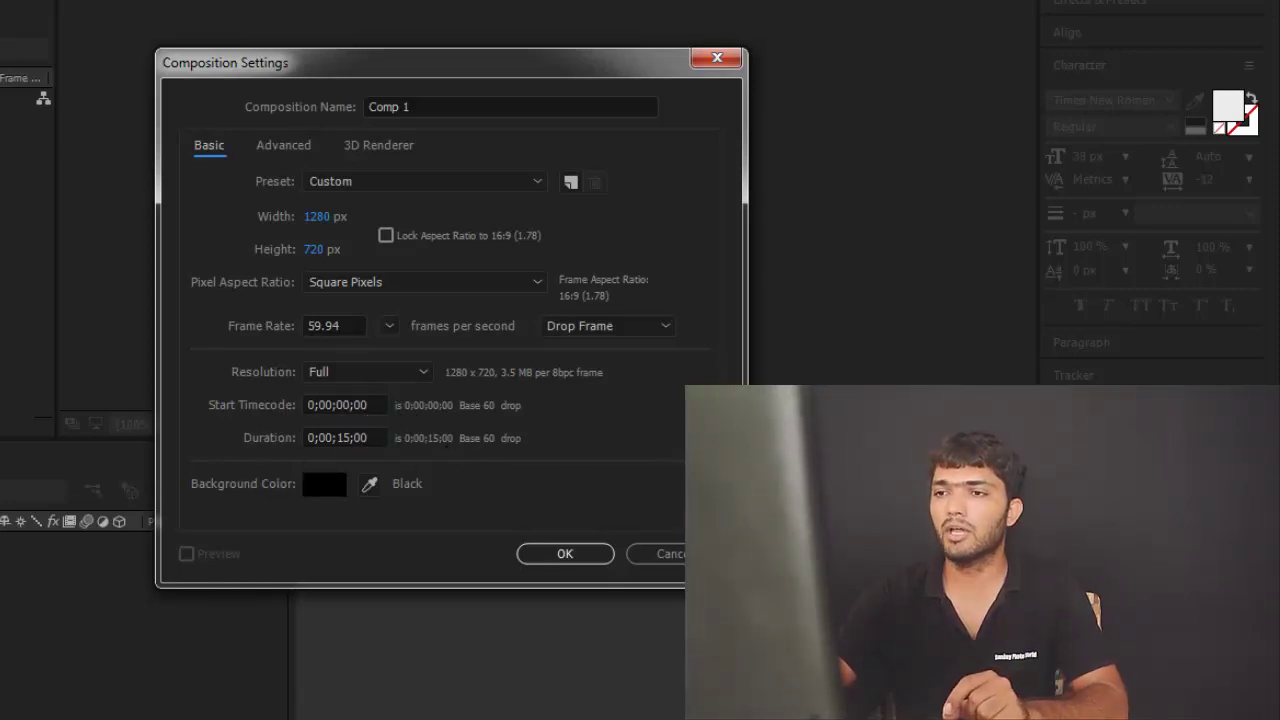
{"action": "left_click_drag", "start_coordinate": [368, 437], "coordinate": [340, 437]}
{"action": "left_click", "coordinate": [355, 437]}
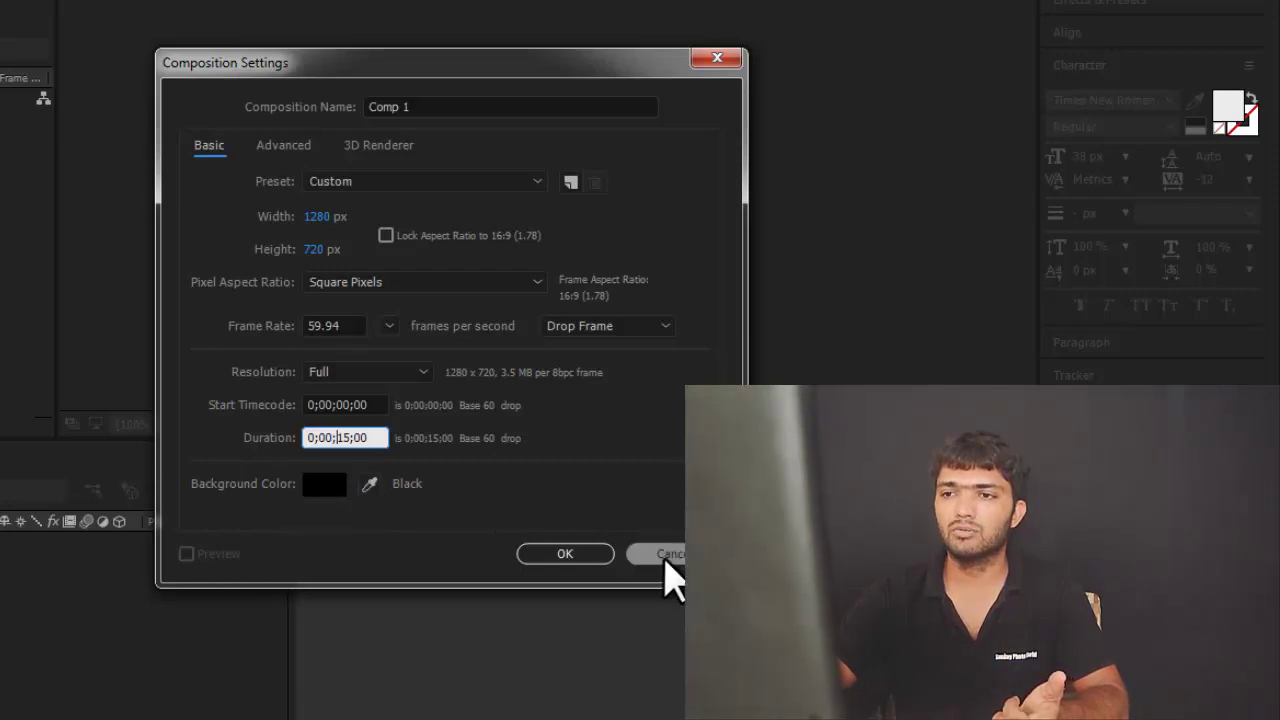
{"action": "left_click", "coordinate": [566, 555]}
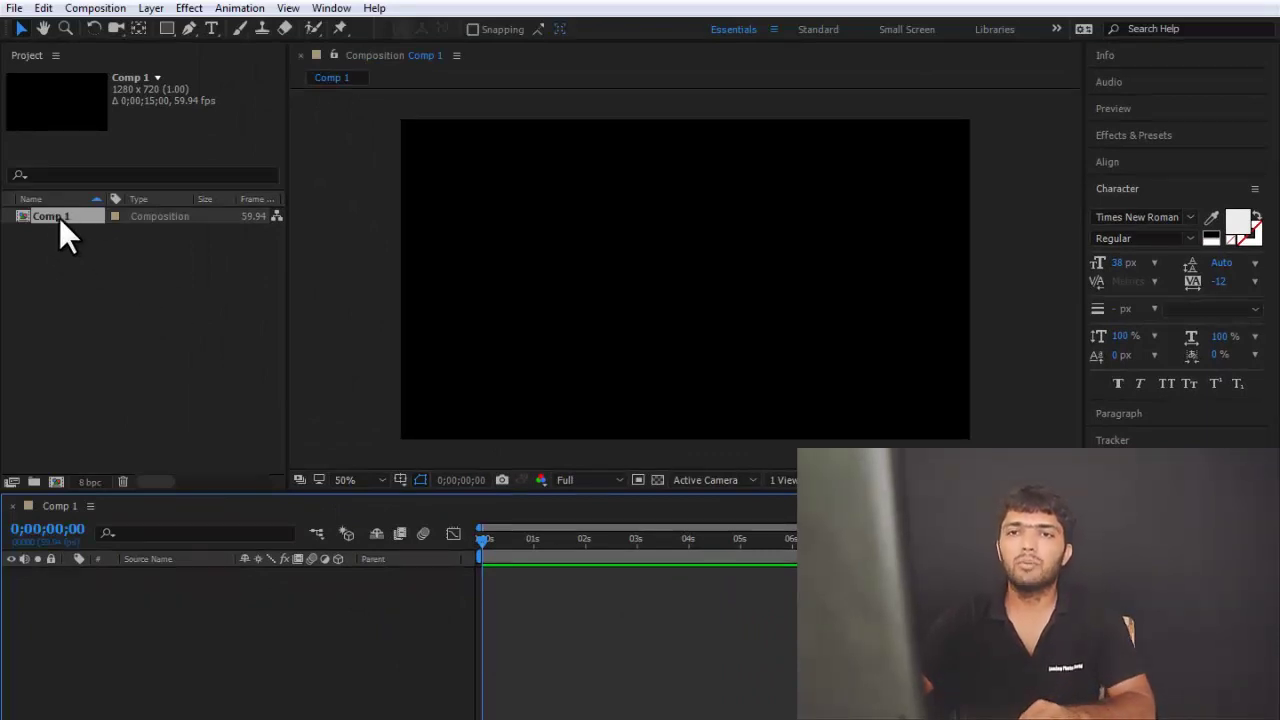
{"action": "right_click", "coordinate": [59, 217]}
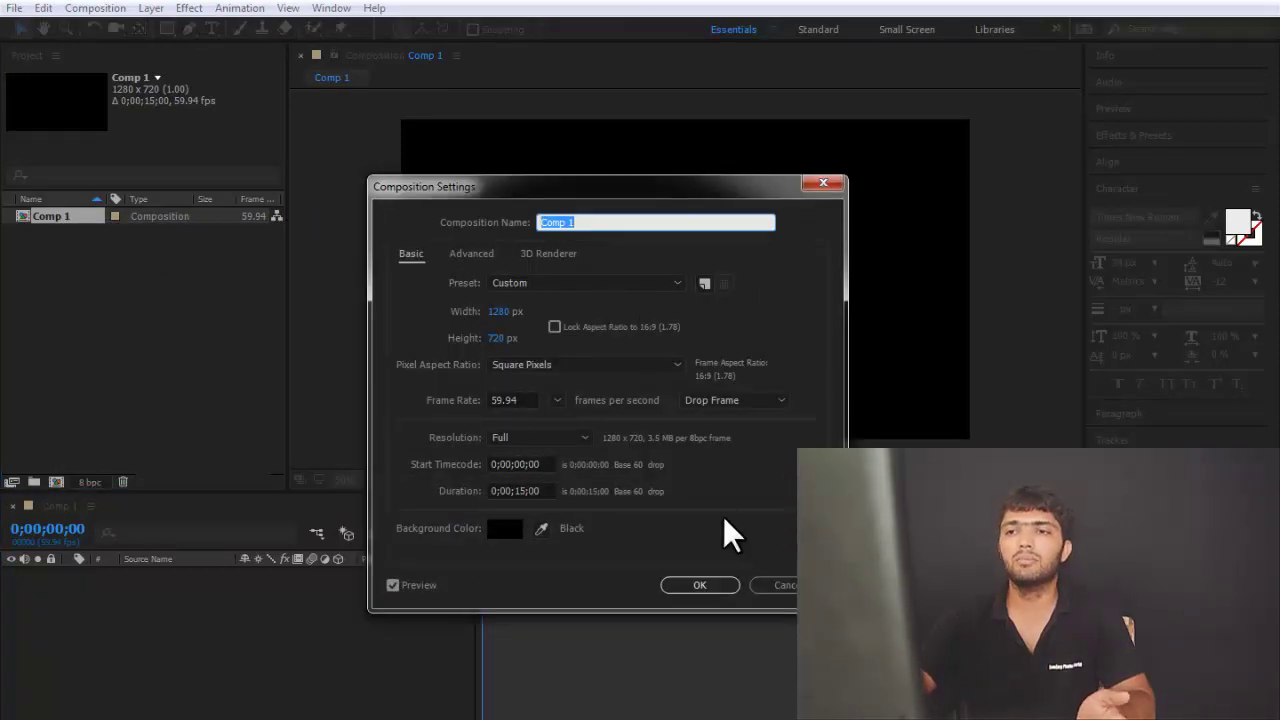
{"action": "left_click", "coordinate": [781, 586]}
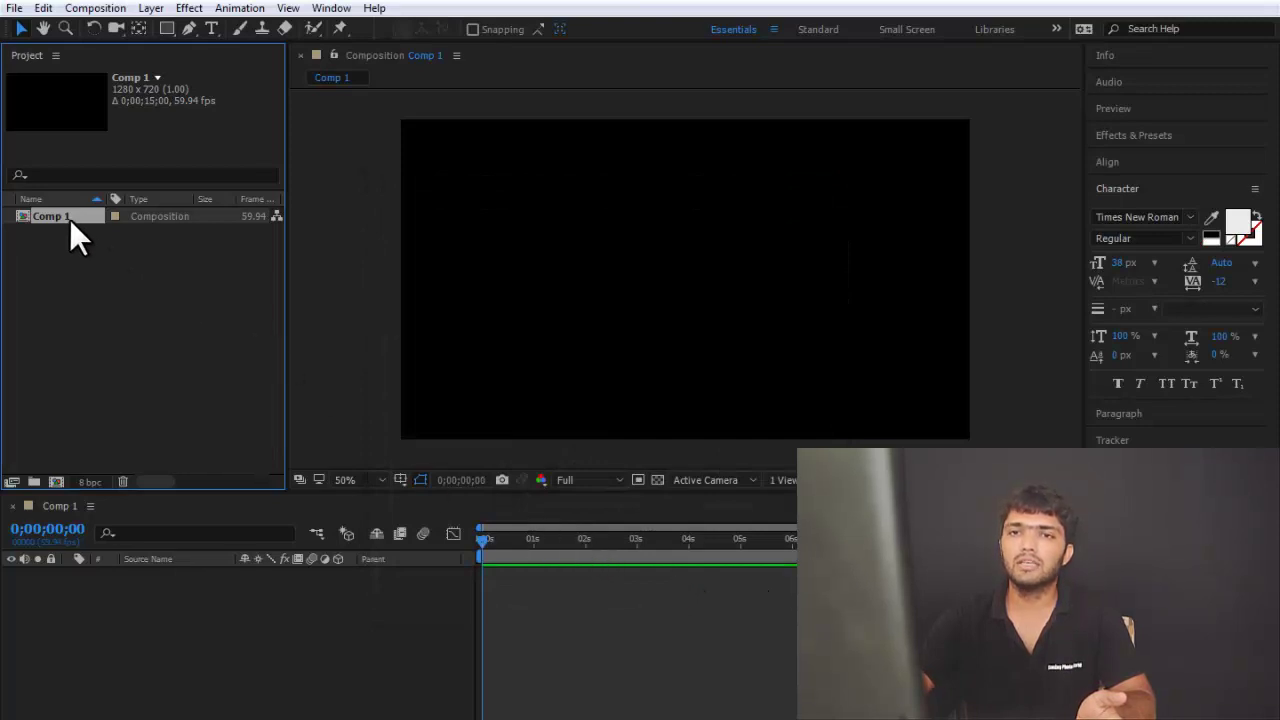
{"action": "left_click", "coordinate": [89, 8]}
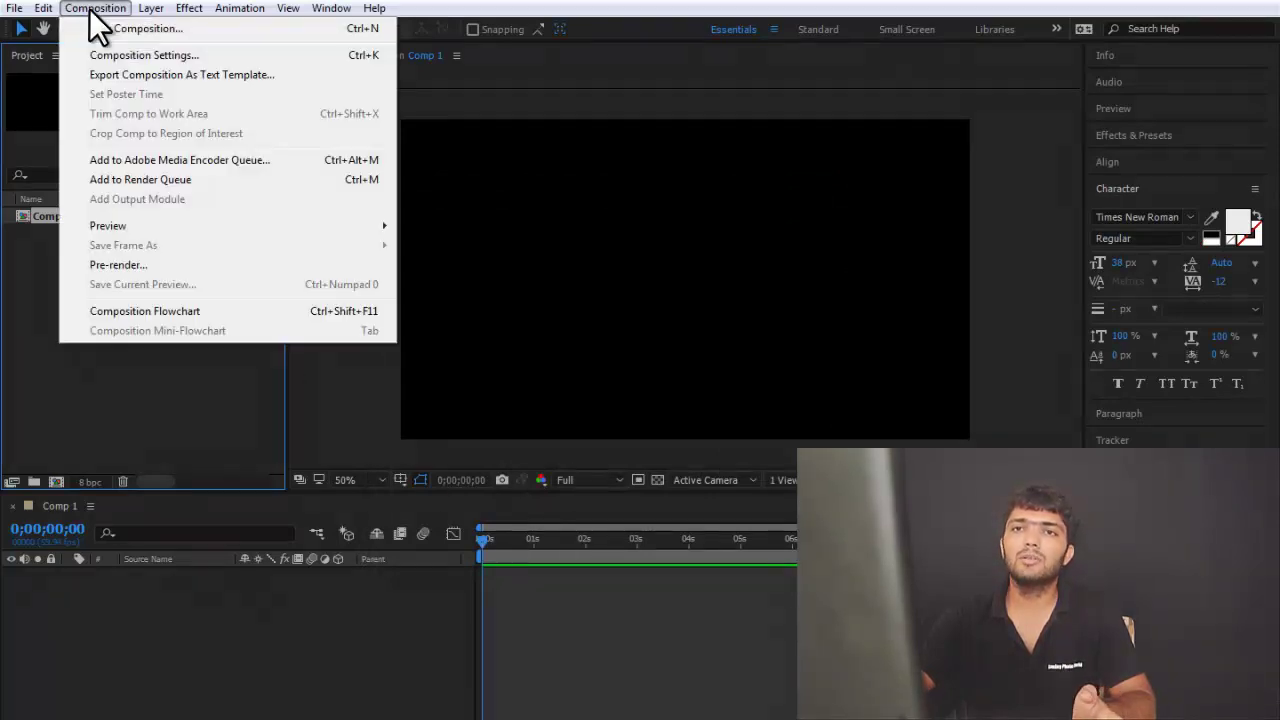
{"action": "left_click", "coordinate": [120, 56]}
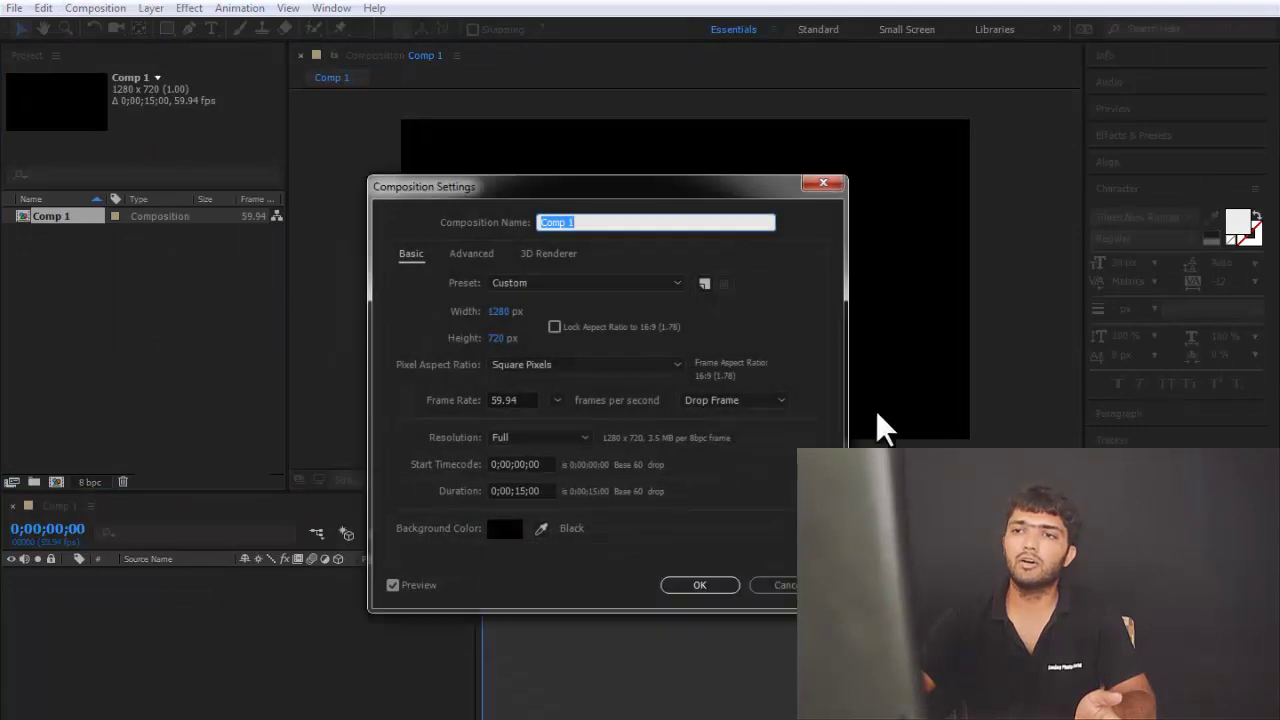
{"action": "left_click", "coordinate": [700, 585]}
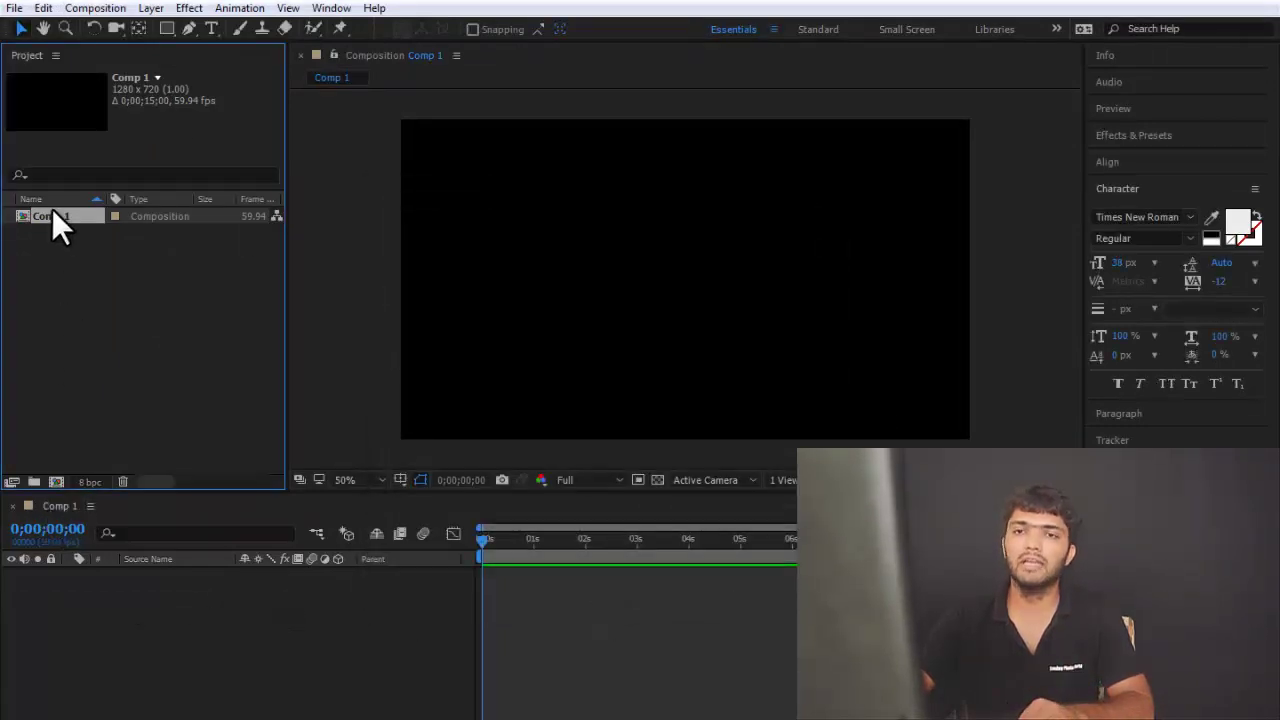
{"action": "left_click", "coordinate": [14, 505]}
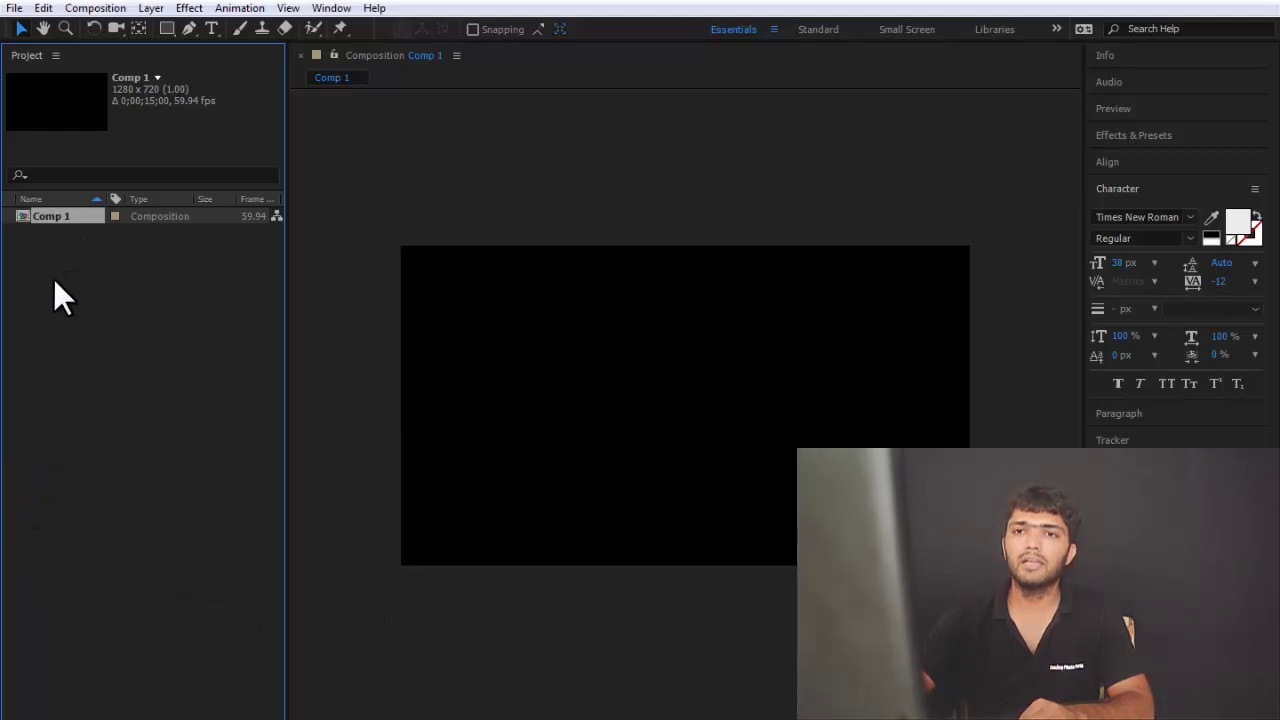
{"action": "double_click", "coordinate": [40, 213]}
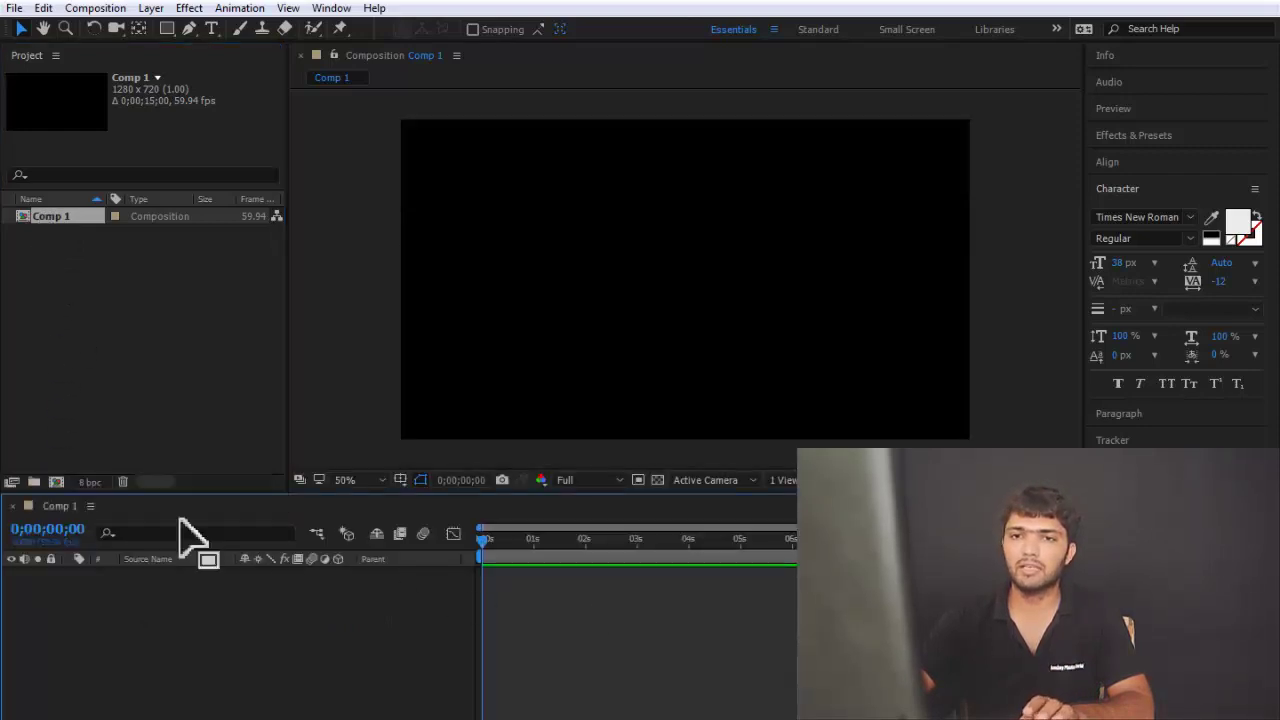
{"action": "left_click", "coordinate": [88, 506]}
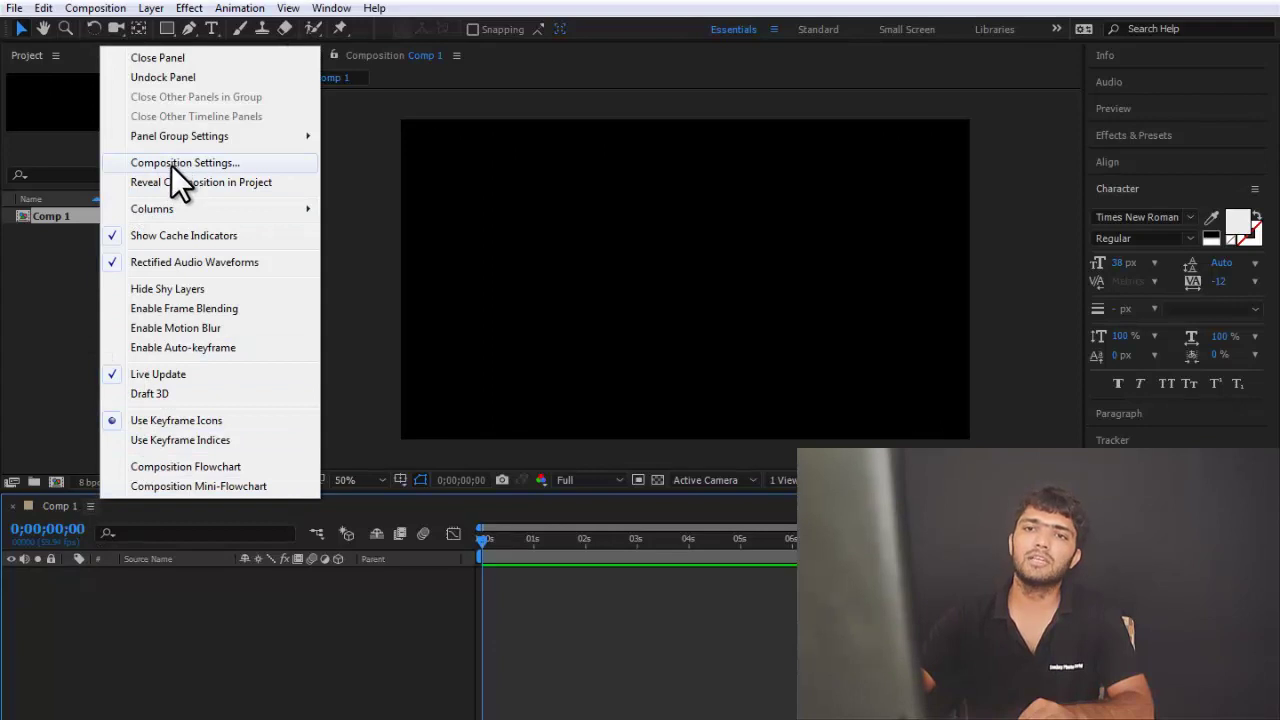
{"action": "left_click", "coordinate": [55, 368]}
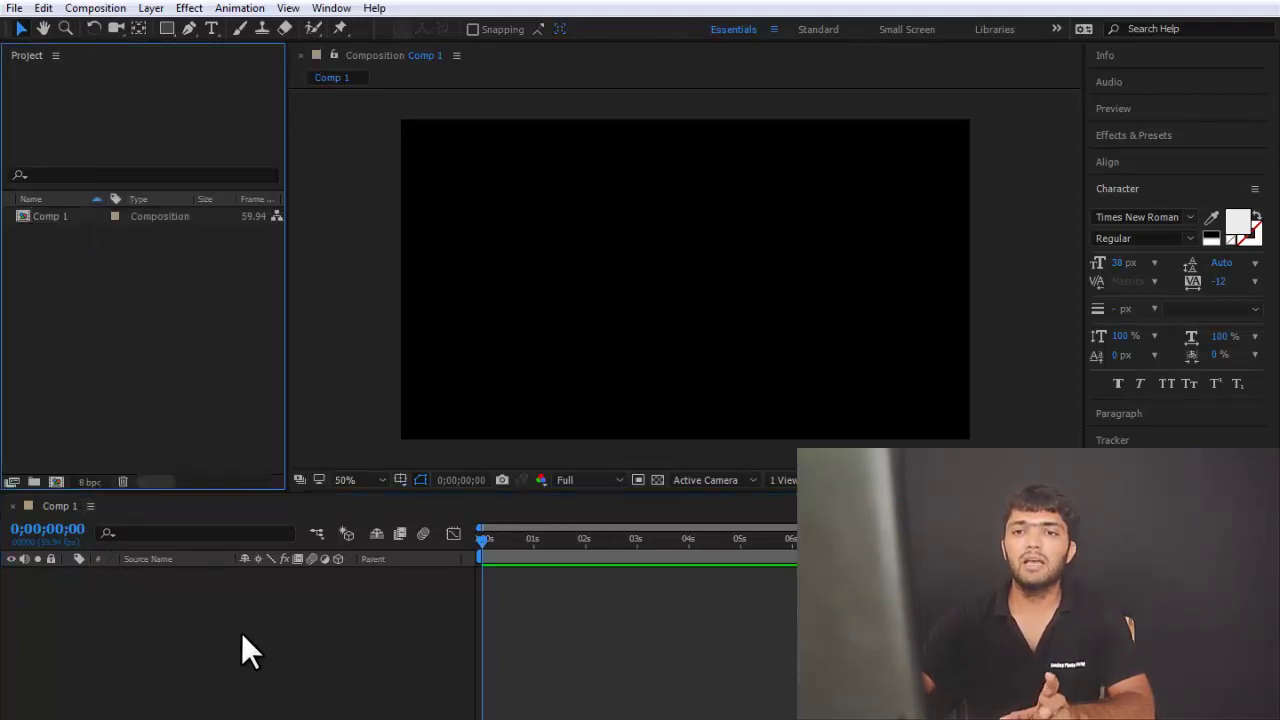
Create Comp 2 and Comp 3 from the Project panel, accepting the 1280x720, 59.94 fps settings
{"action": "right_click", "coordinate": [122, 404]}
{"action": "left_click", "coordinate": [104, 348]}
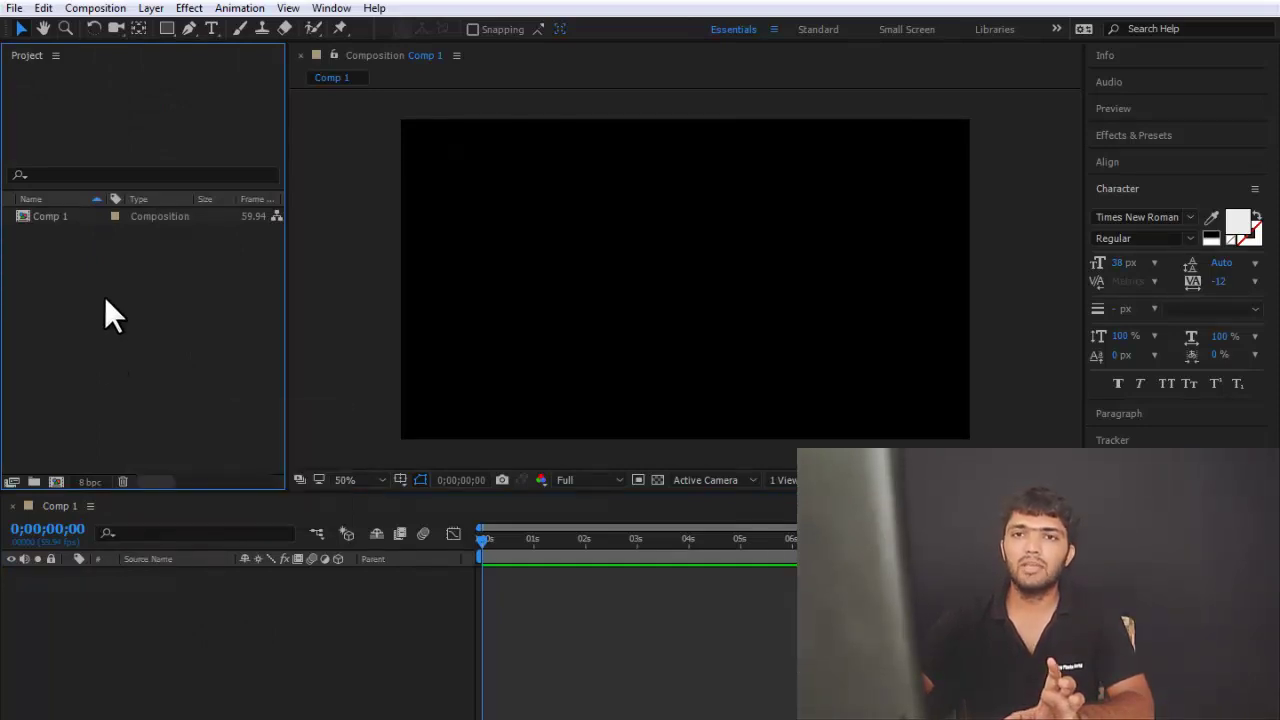
{"action": "right_click", "coordinate": [104, 296]}
{"action": "right_click", "coordinate": [79, 281]}
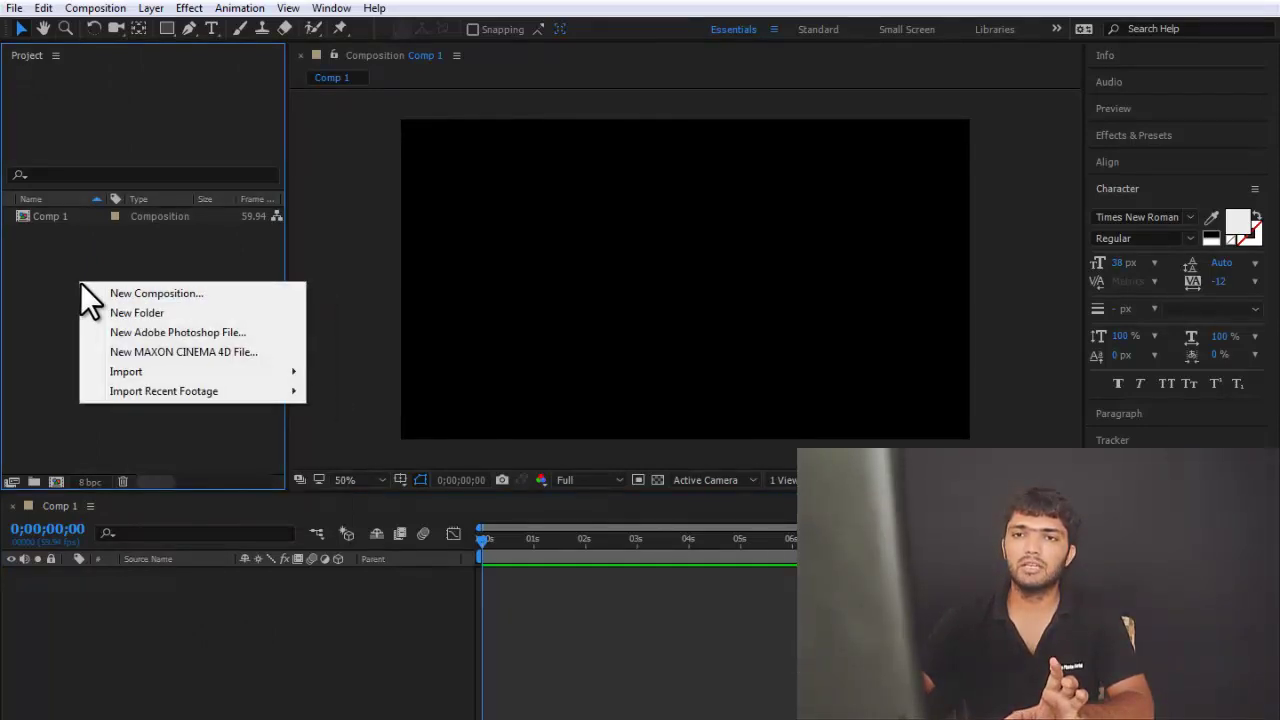
{"action": "left_click", "coordinate": [160, 295]}
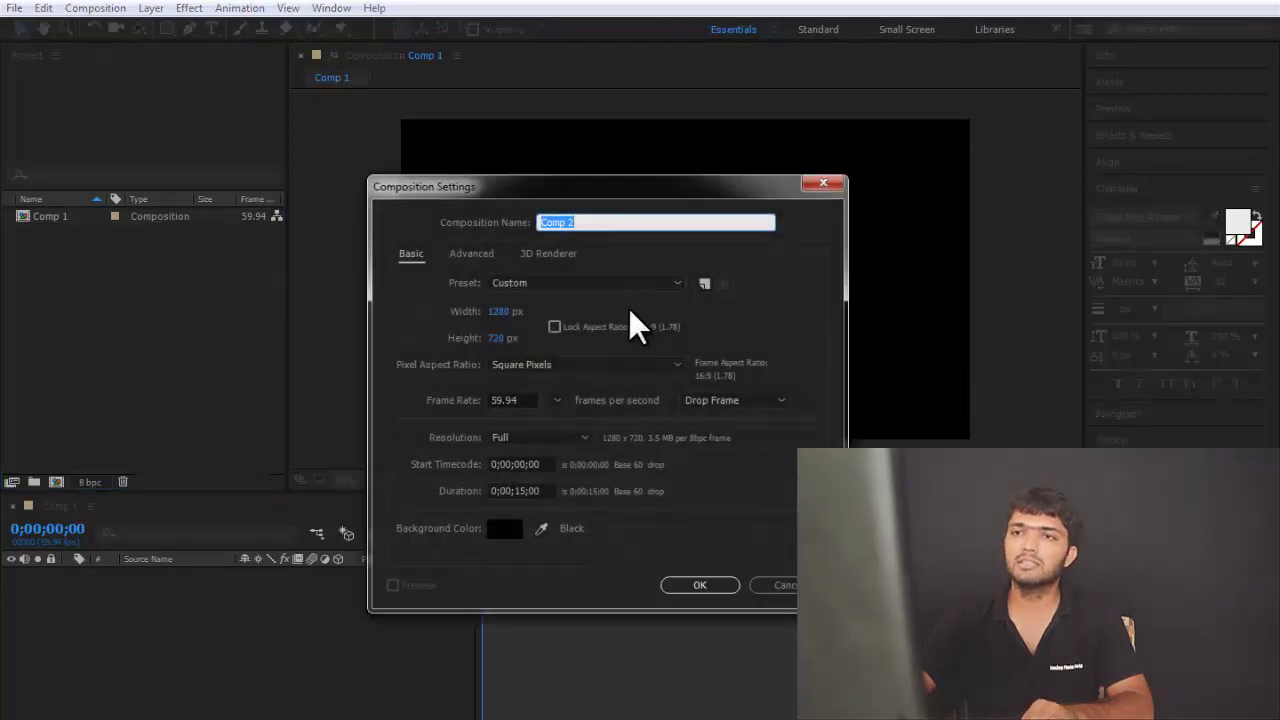
{"action": "left_click", "coordinate": [702, 588]}
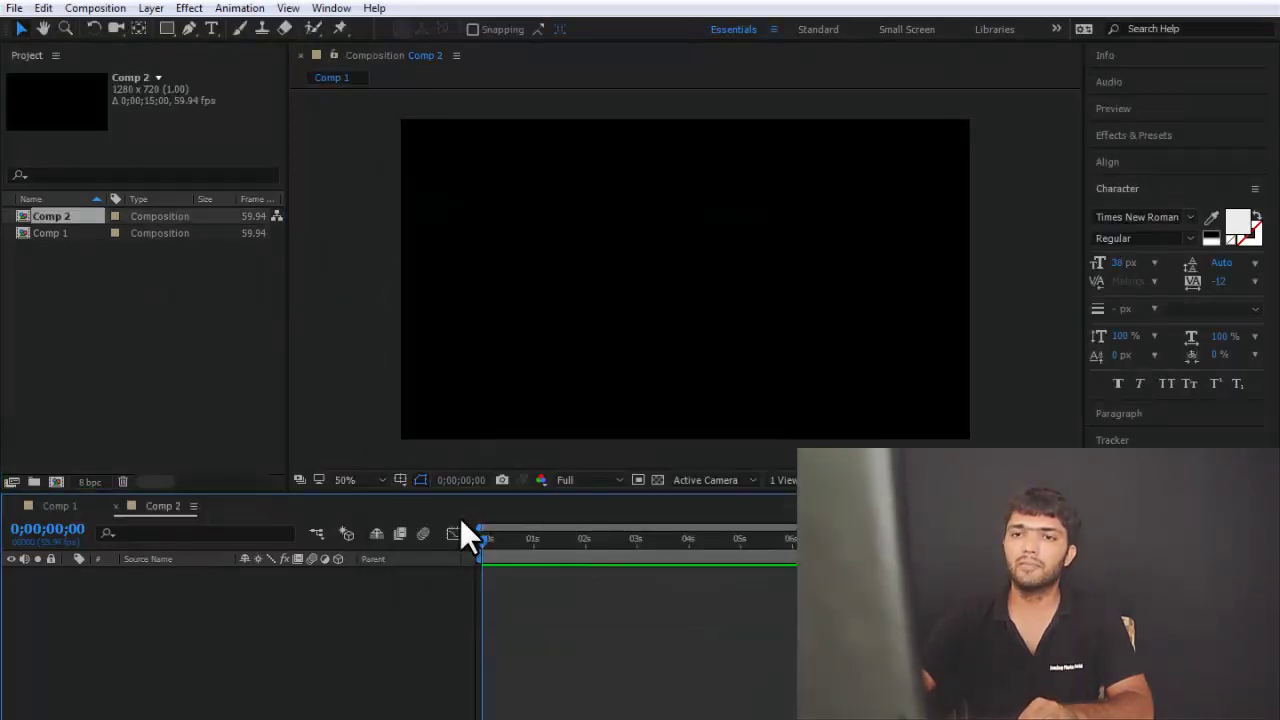
{"action": "right_click", "coordinate": [208, 373]}
{"action": "left_click", "coordinate": [286, 383]}
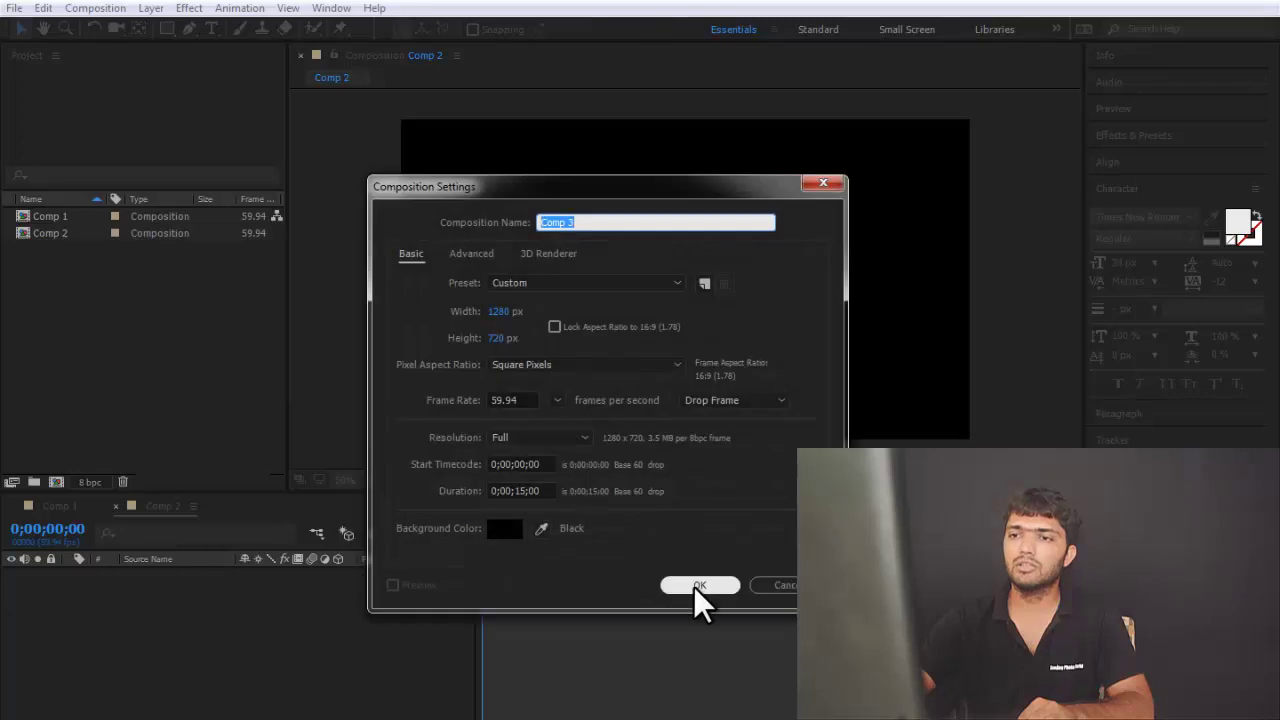
{"action": "left_click", "coordinate": [700, 587]}
Switch between the Comp 1, Comp 2 and Comp 3 timeline tabs, ending on Comp 3
{"action": "left_click", "coordinate": [165, 506]}
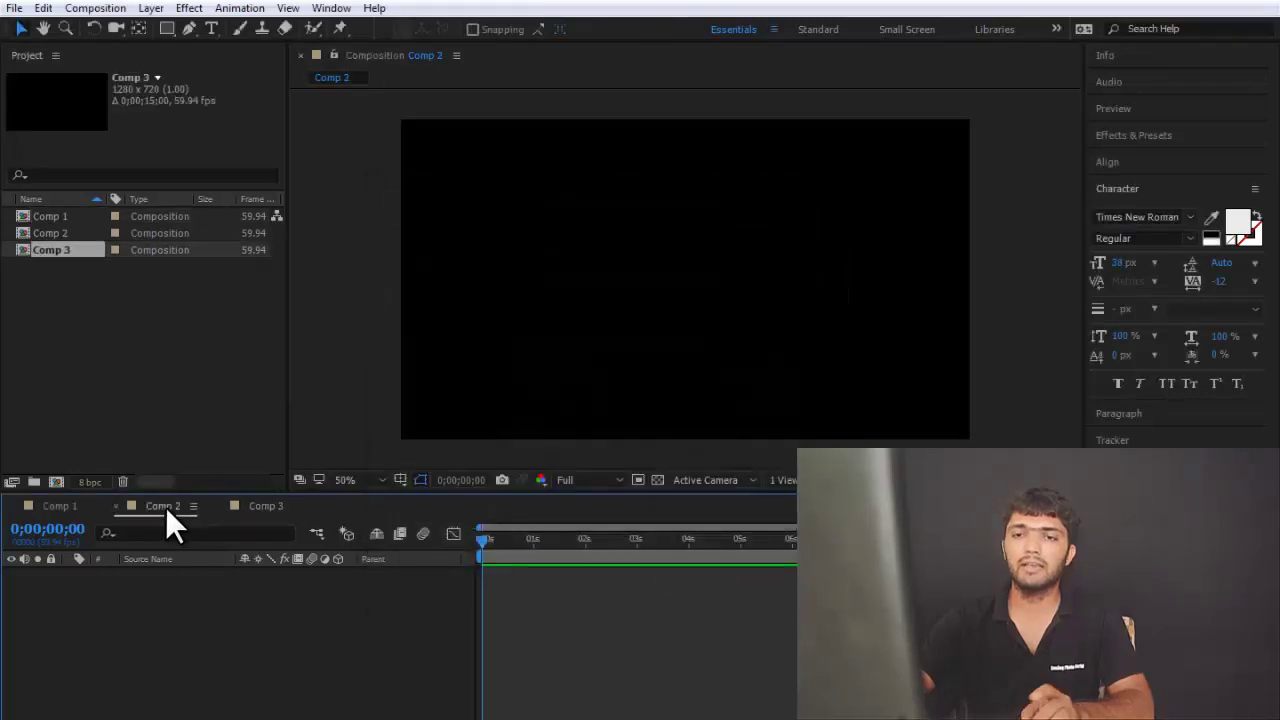
{"action": "left_click", "coordinate": [50, 505]}
{"action": "left_click", "coordinate": [254, 507]}
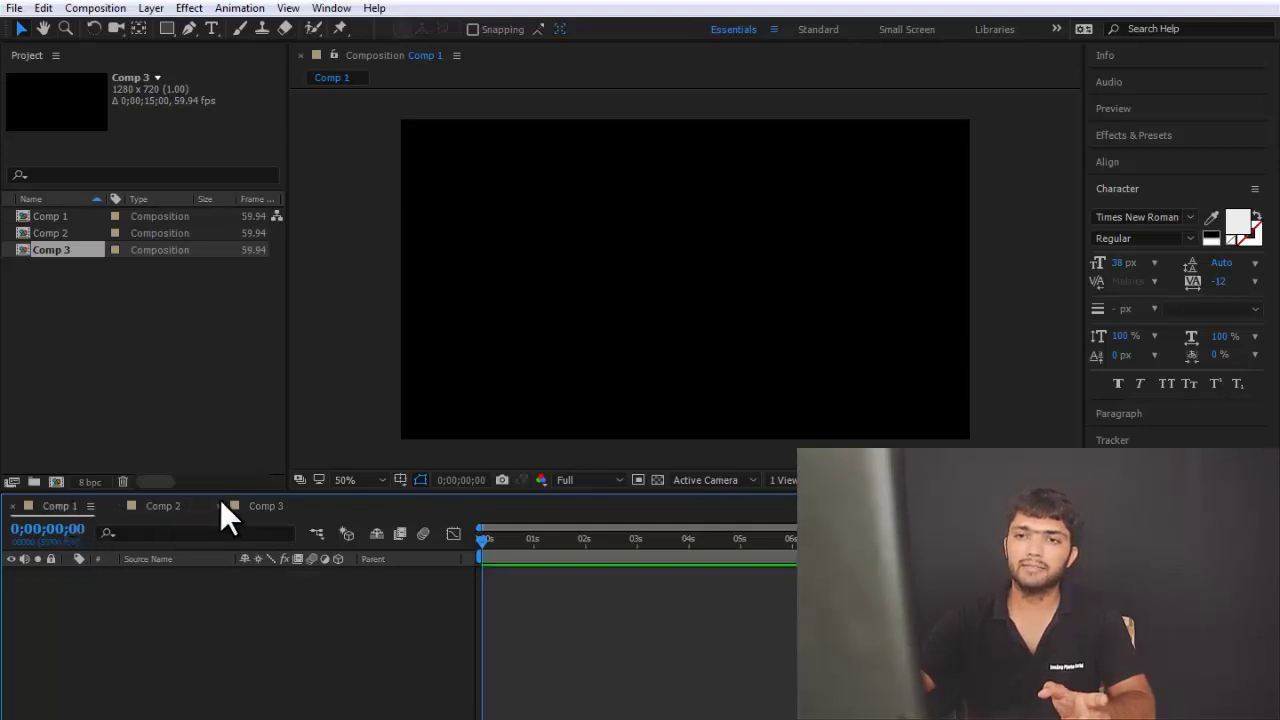
{"action": "left_click", "coordinate": [222, 505]}
{"action": "left_click", "coordinate": [145, 505]}
{"action": "left_click", "coordinate": [57, 505]}
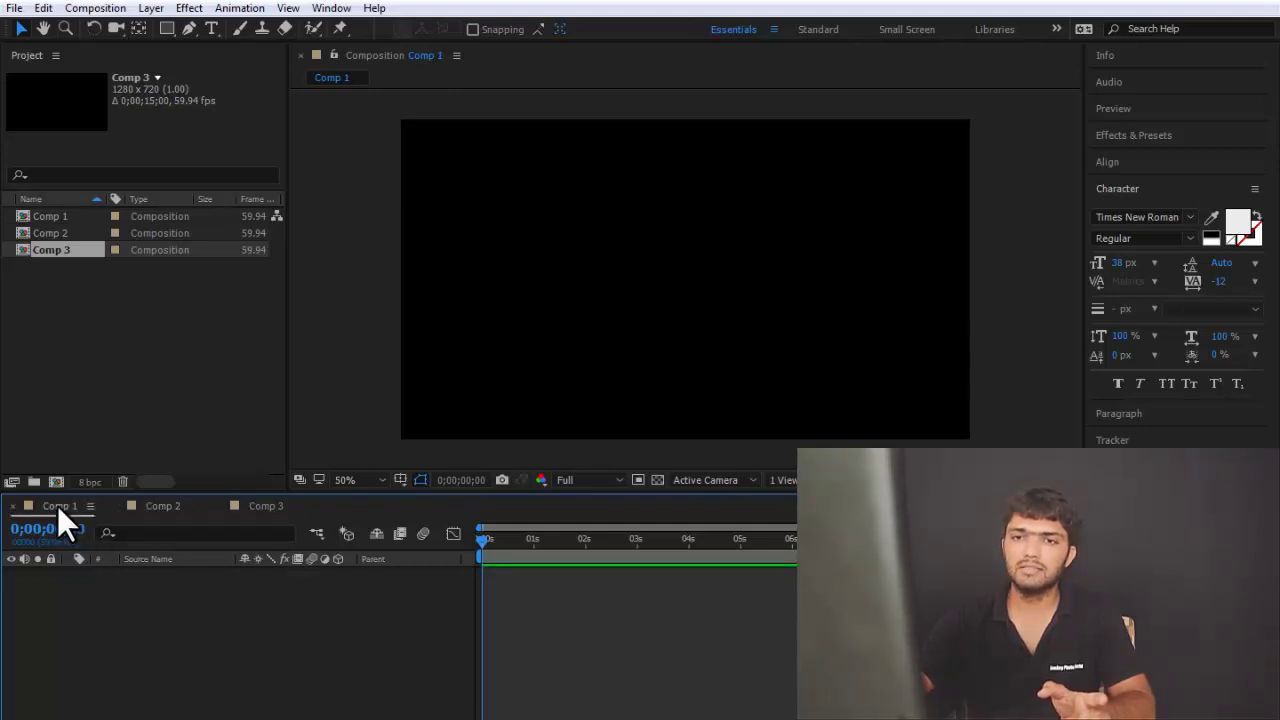
{"action": "left_click", "coordinate": [264, 506]}
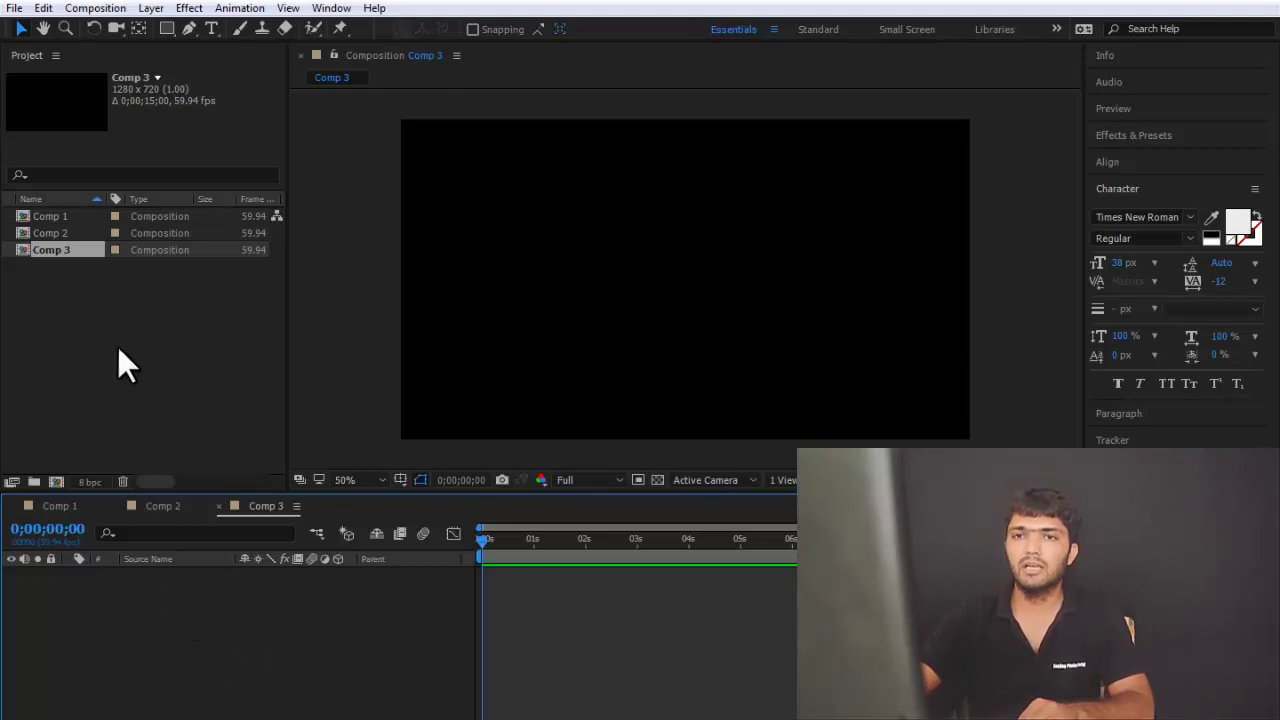
{"action": "left_click", "coordinate": [206, 112]}
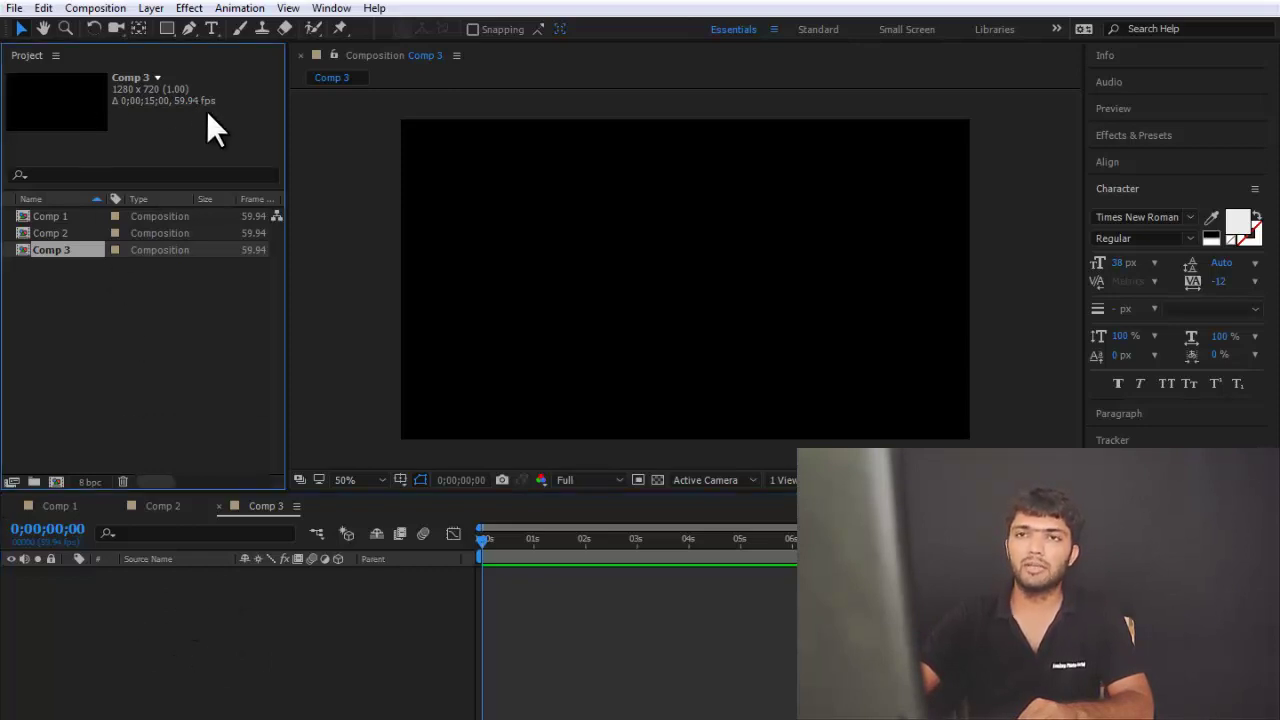
{"action": "left_click", "coordinate": [175, 315]}
{"action": "left_click", "coordinate": [672, 214]}
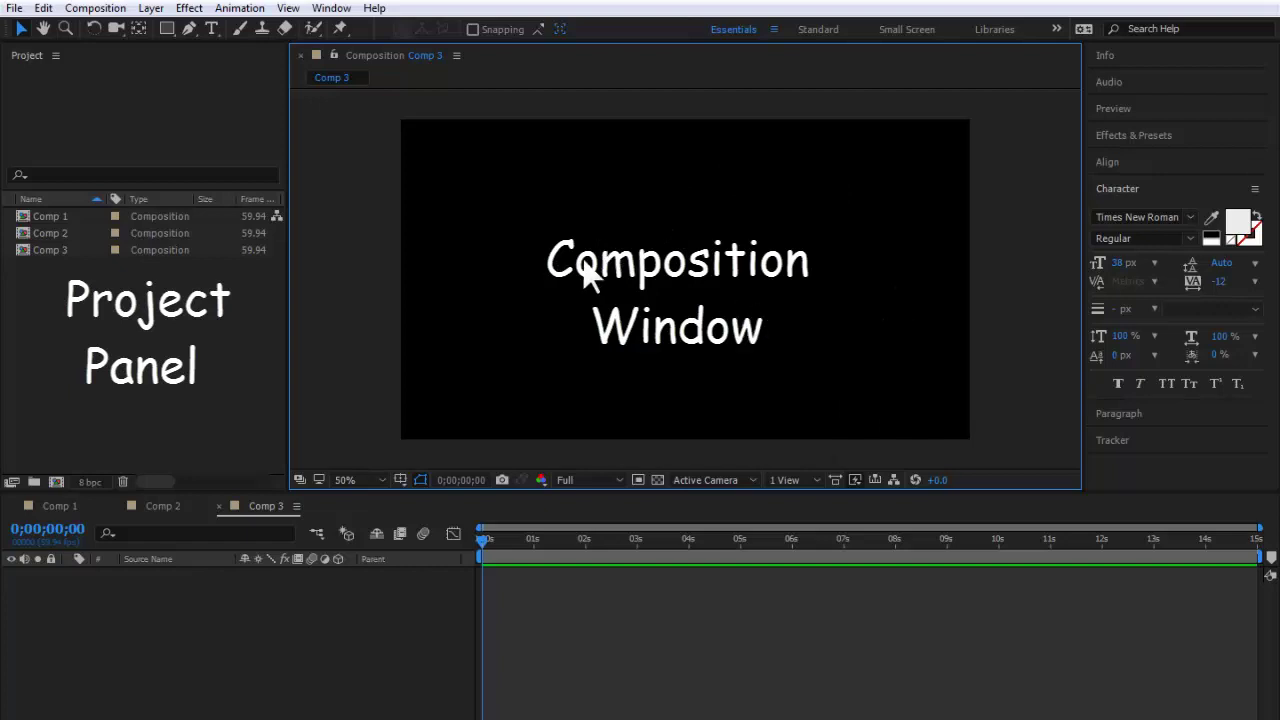
{"action": "left_click", "coordinate": [269, 610]}
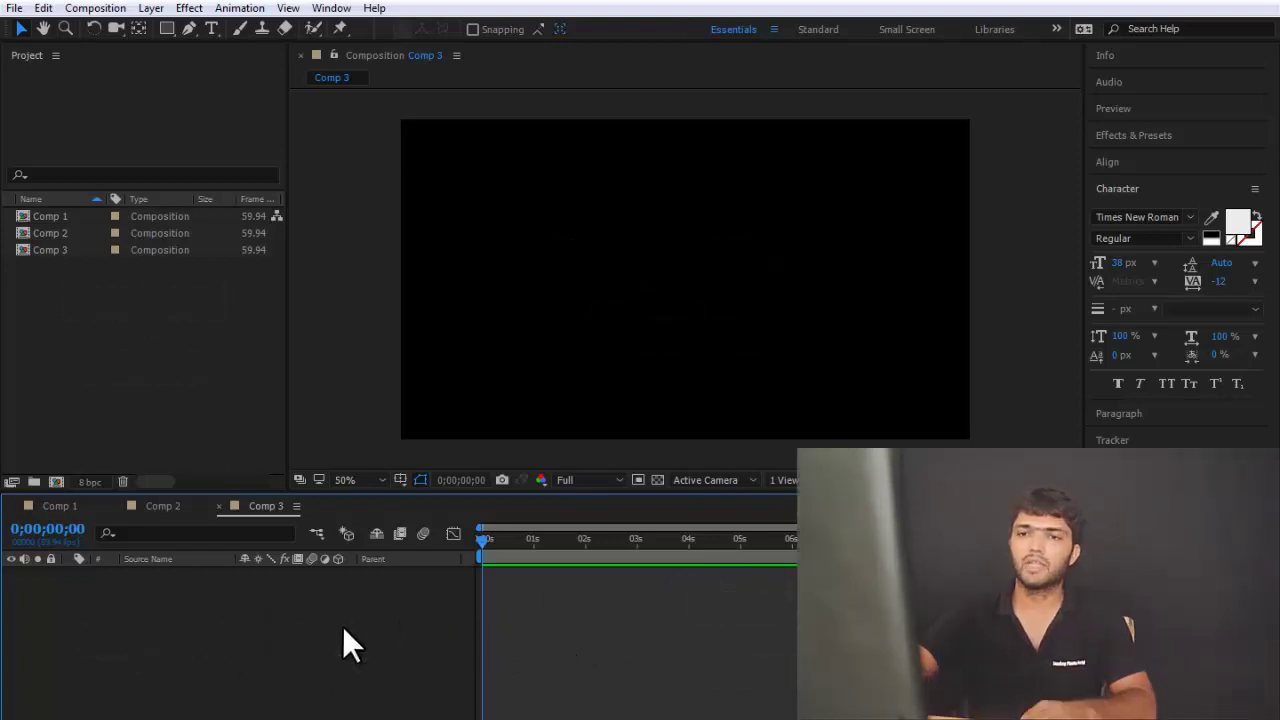
{"action": "left_click", "coordinate": [499, 326]}
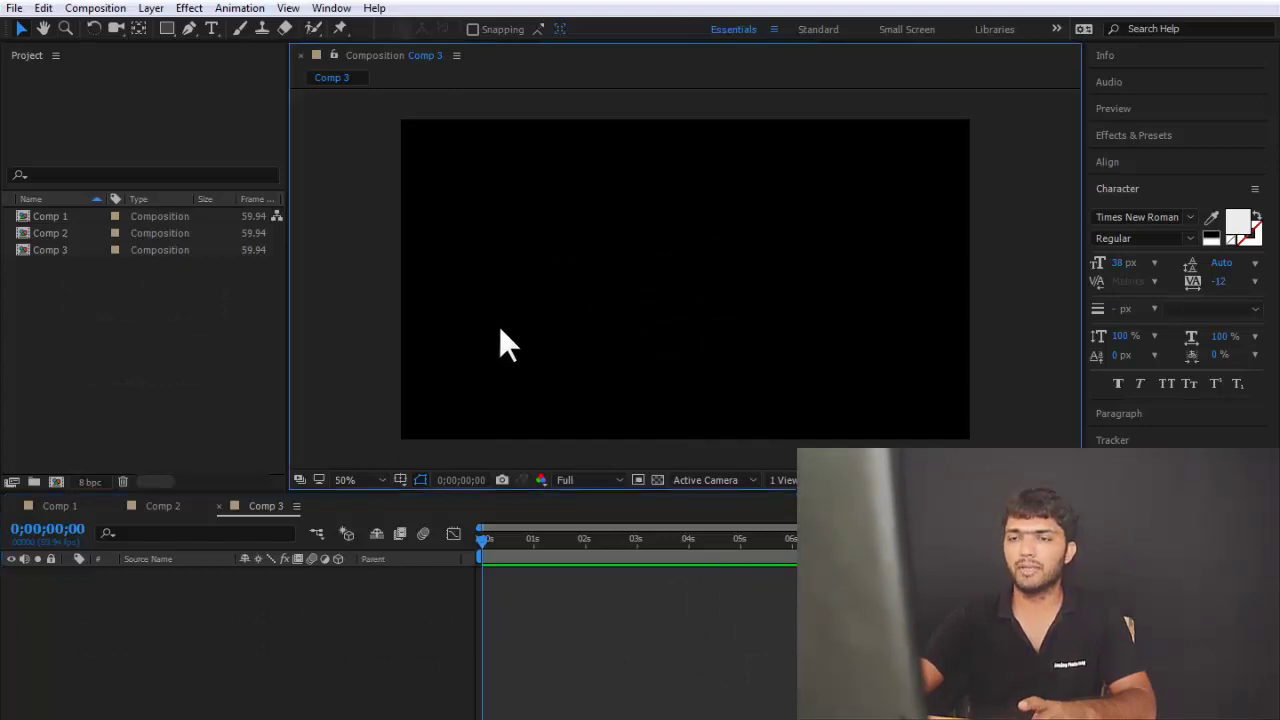
{"action": "left_click", "coordinate": [309, 622]}
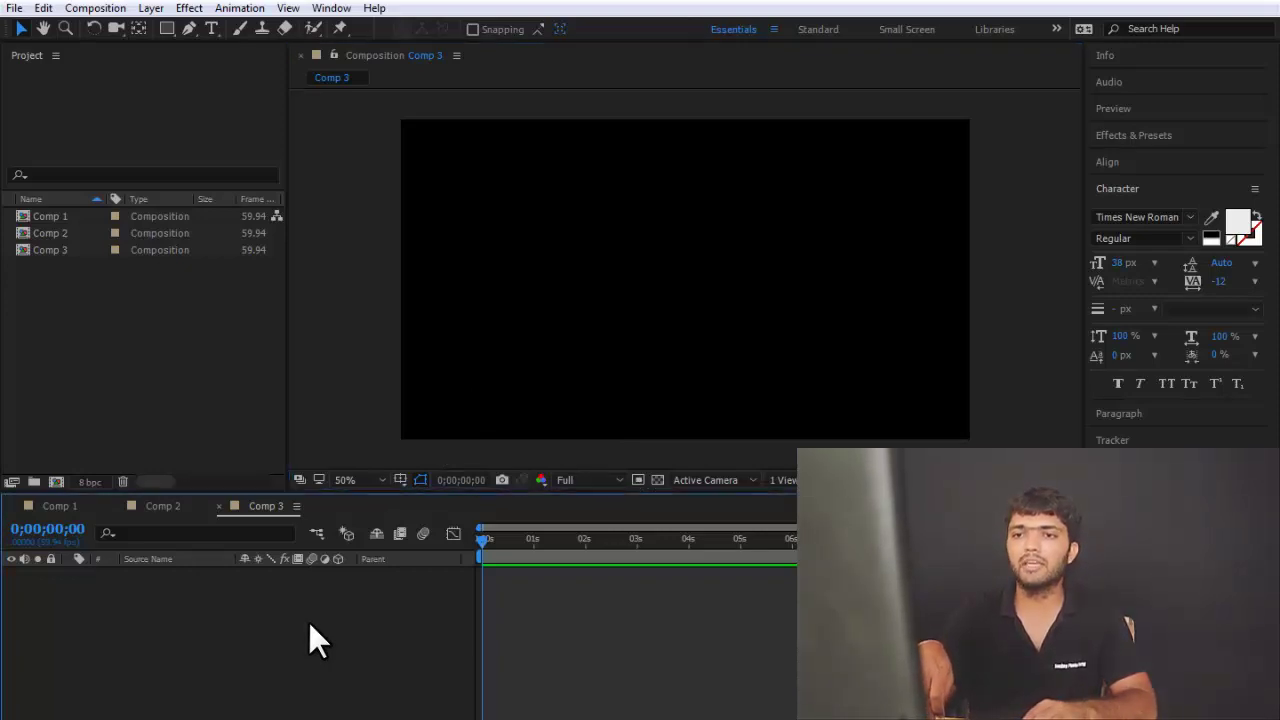
{"action": "key", "text": "backslash"}
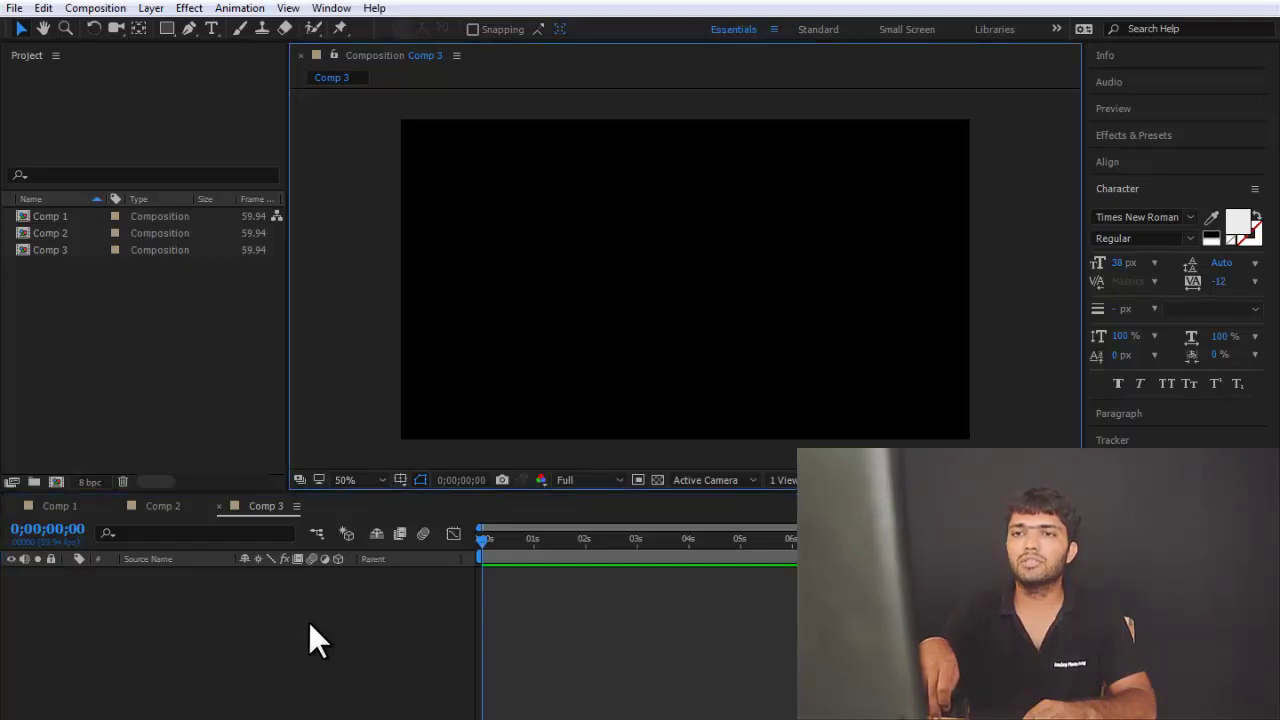
{"action": "key", "text": "backslash"}
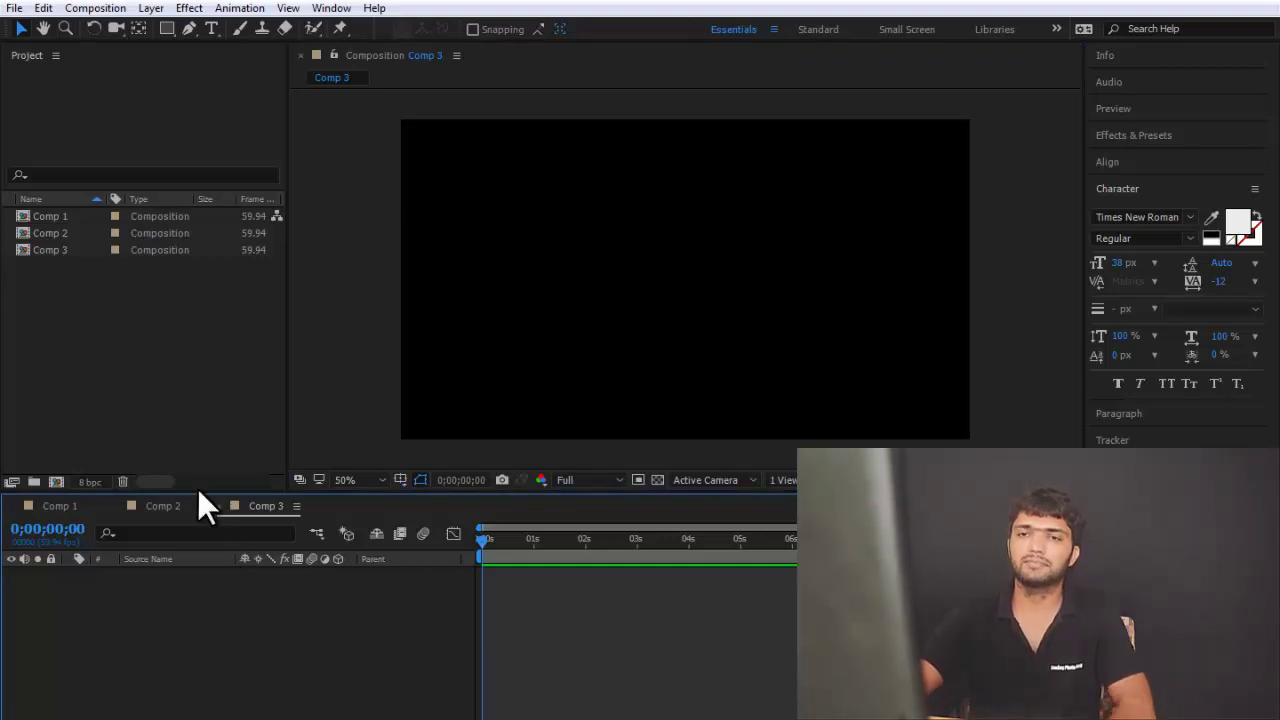
{"action": "left_click", "coordinate": [40, 150]}
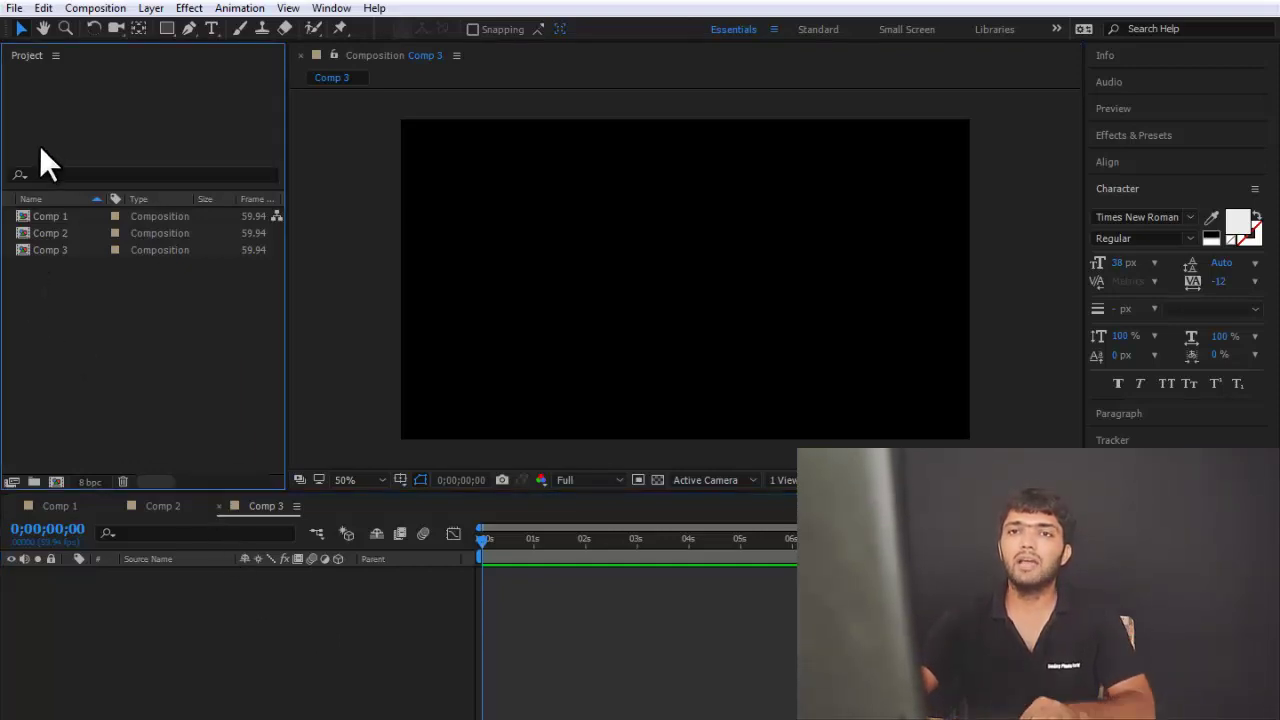
{"action": "left_click", "coordinate": [50, 216]}
{"action": "left_click", "coordinate": [53, 234]}
{"action": "left_click", "coordinate": [45, 252]}
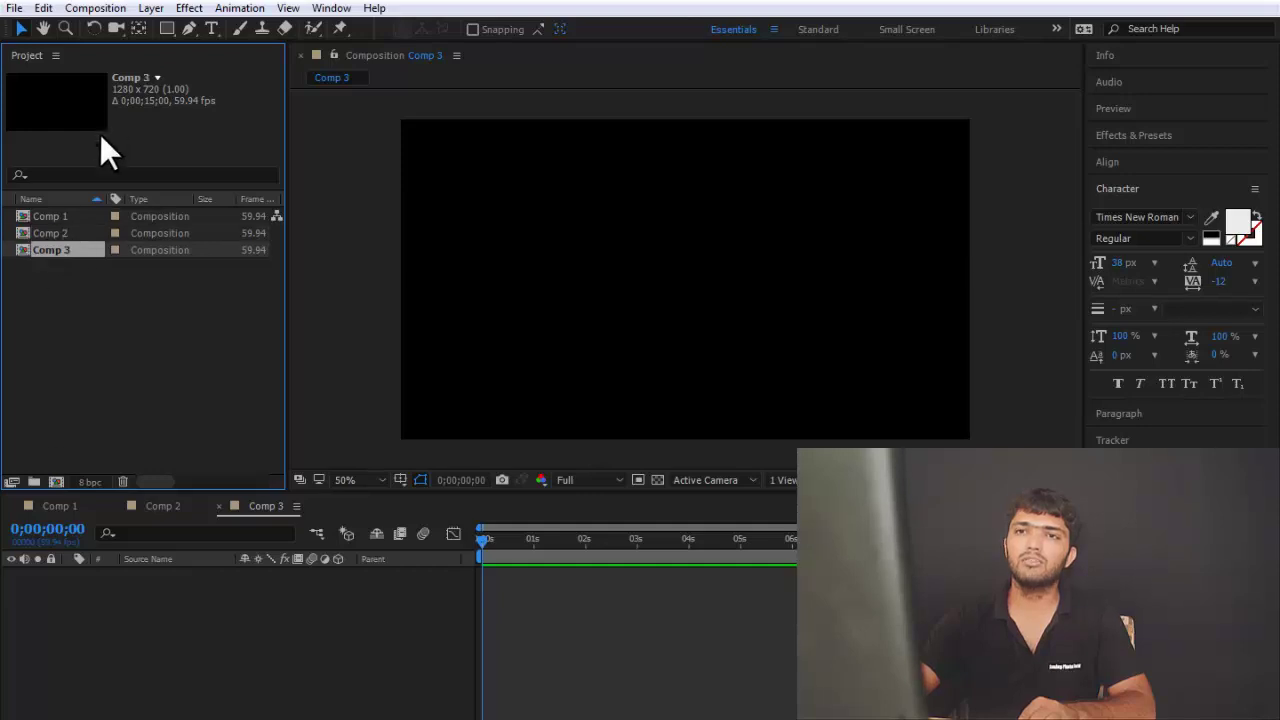
{"action": "left_click", "coordinate": [64, 300]}
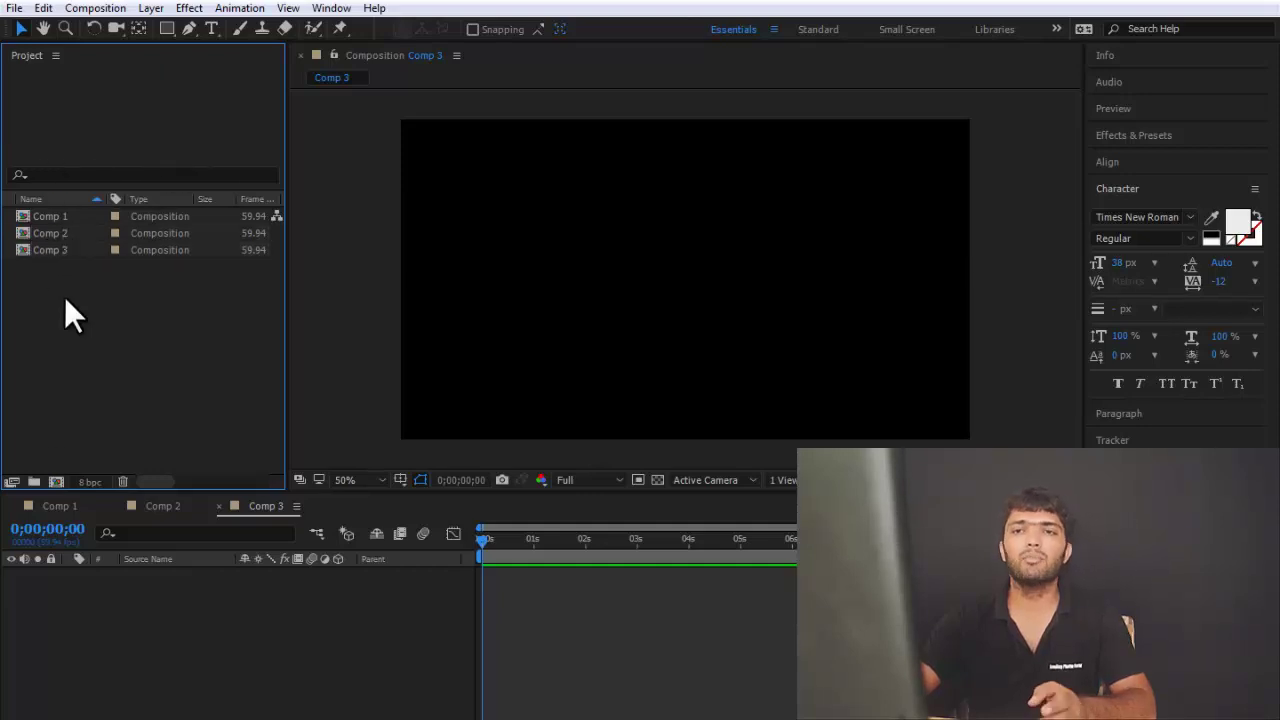
{"action": "left_click", "coordinate": [47, 248]}
{"action": "left_click", "coordinate": [52, 234]}
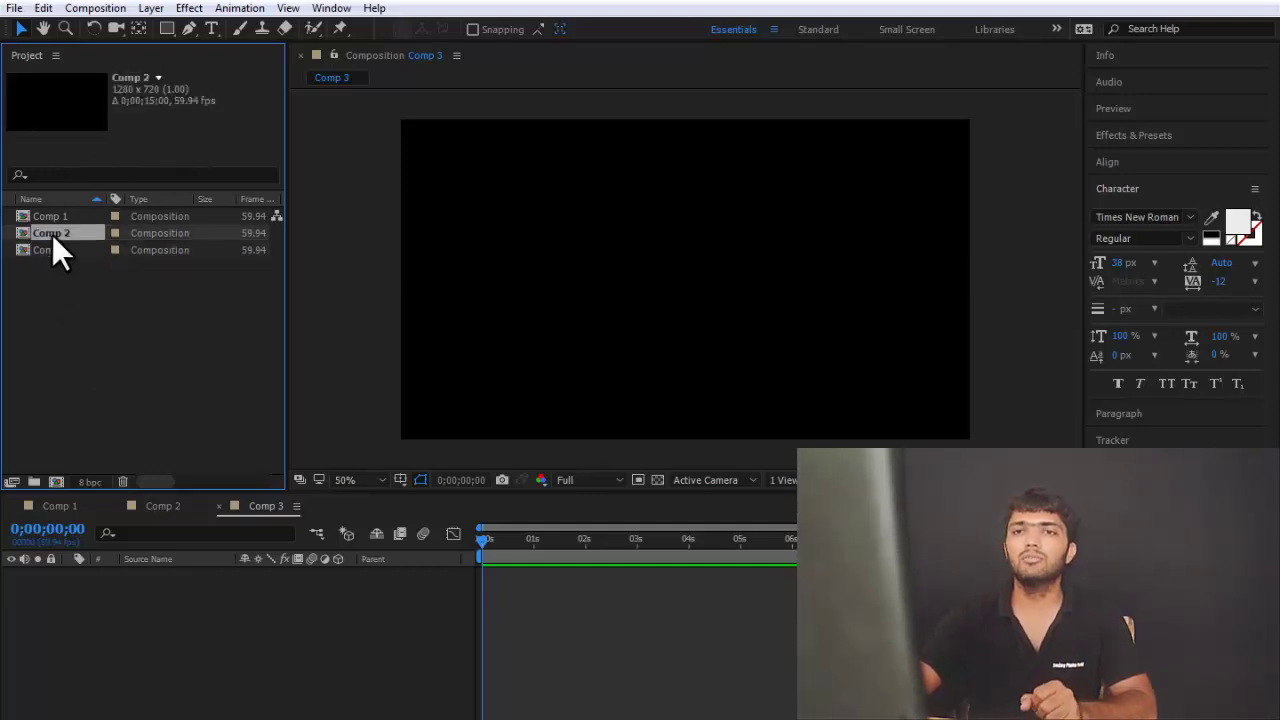